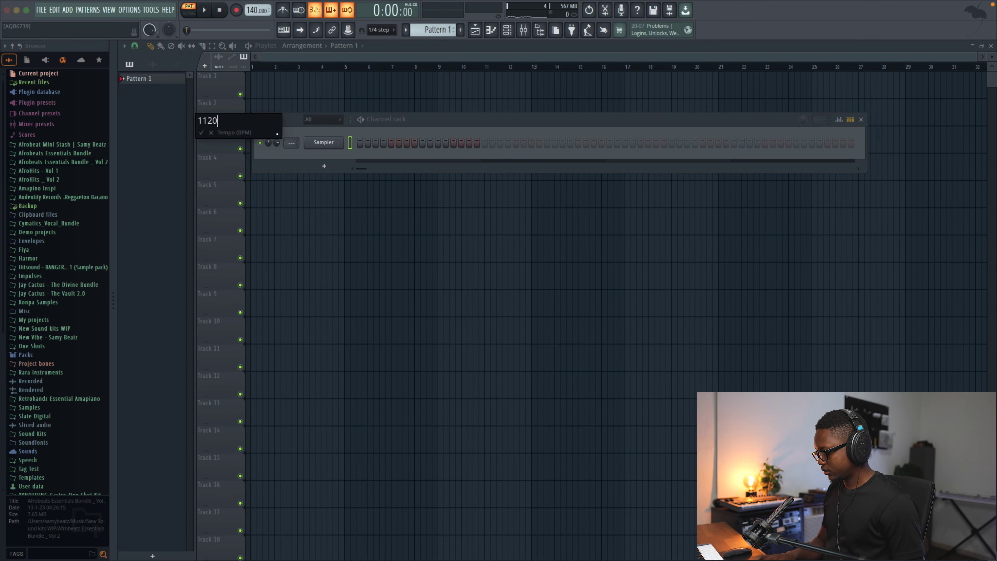
Step: Set the tempo to 112 BPM and place the Afrobeat Mini Stash Shaker at bar 1 of Track 2
{"action": "key", "text": "Return"}
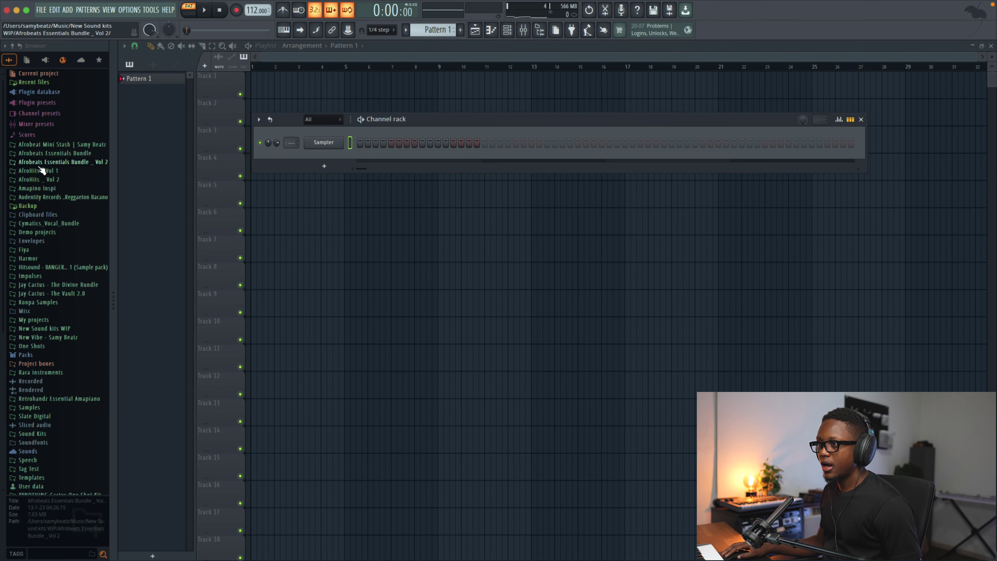
{"action": "left_click", "coordinate": [61, 145]}
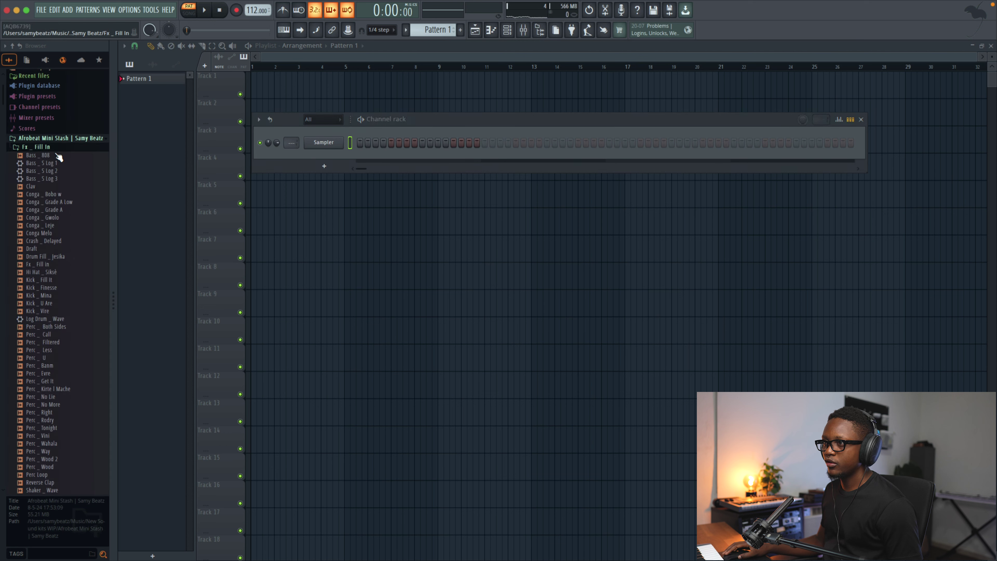
{"action": "scroll", "coordinate": [69, 322], "scroll_direction": "down", "scroll_amount": 5}
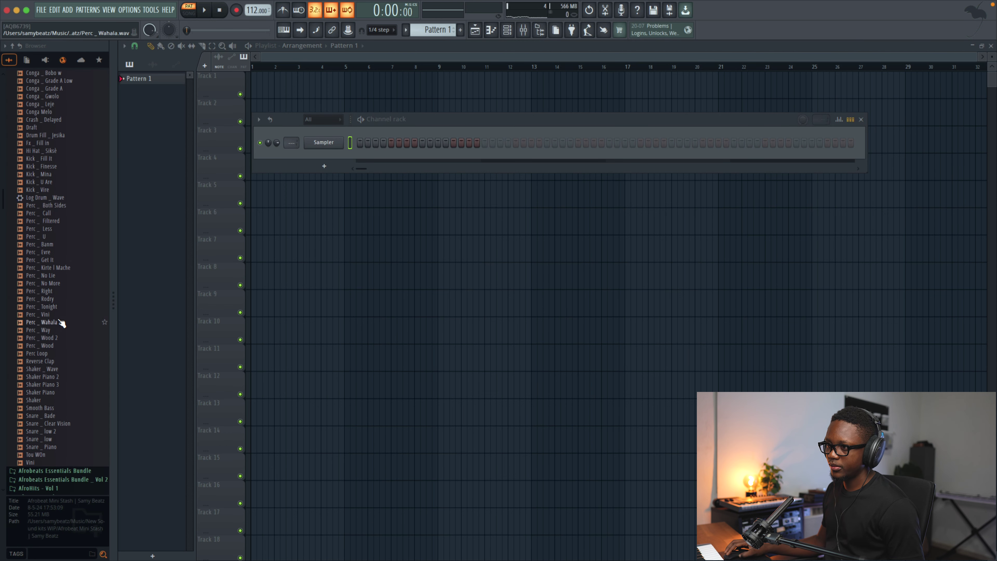
{"action": "left_click_drag", "start_coordinate": [42, 403], "coordinate": [37, 403]}
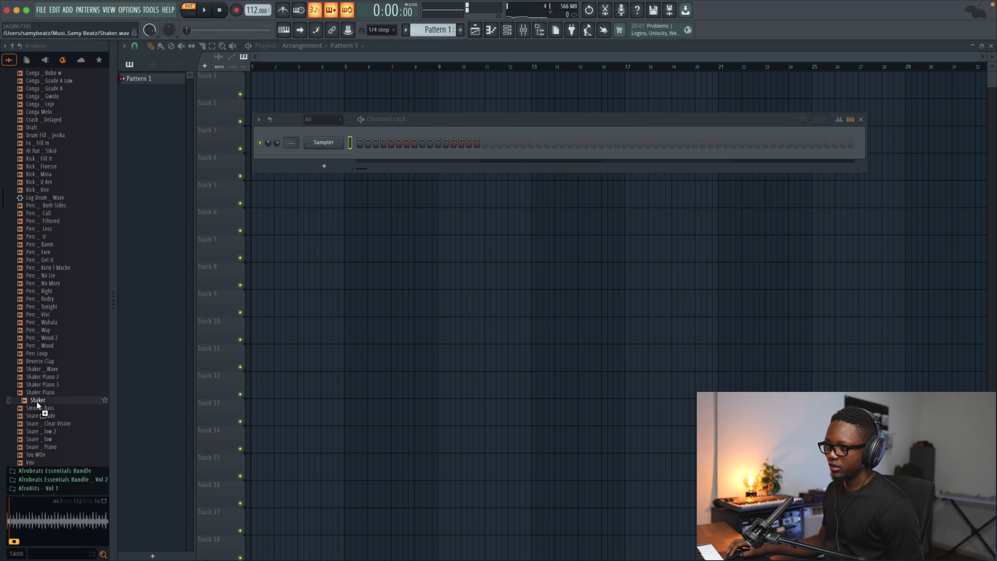
{"action": "left_click_drag", "start_coordinate": [345, 205], "coordinate": [225, 101]}
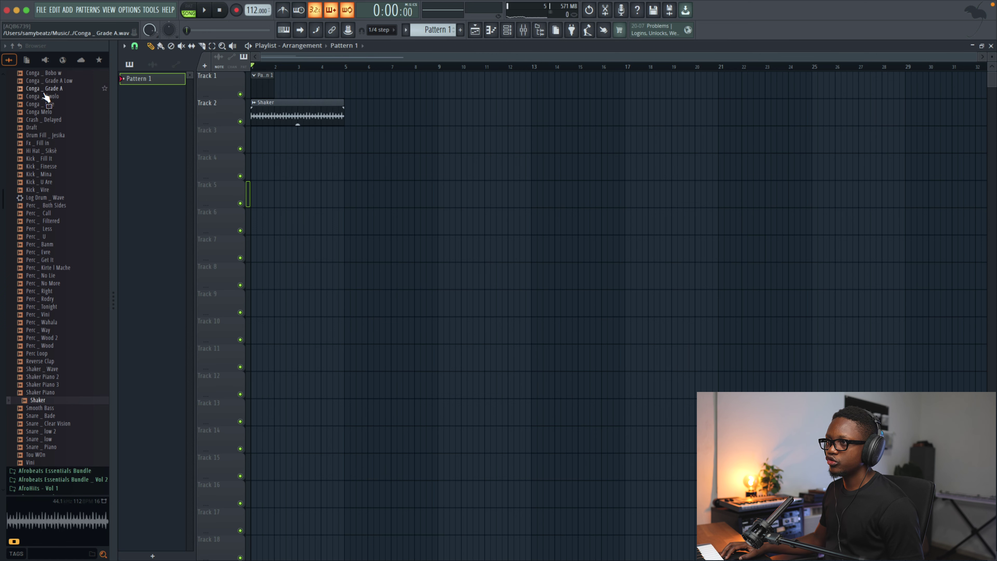
Step: Load the Adje kick from Suka _ Amapiano's Kick folder into a new channel
{"action": "scroll", "coordinate": [44, 97], "scroll_direction": "up", "scroll_amount": 10}
{"action": "left_click", "coordinate": [39, 127]}
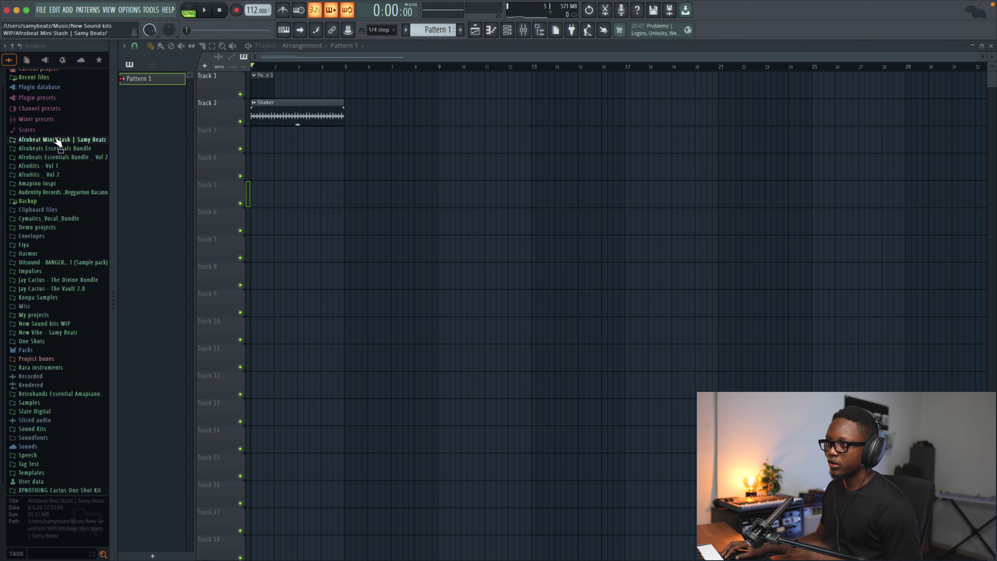
{"action": "left_click", "coordinate": [59, 157]}
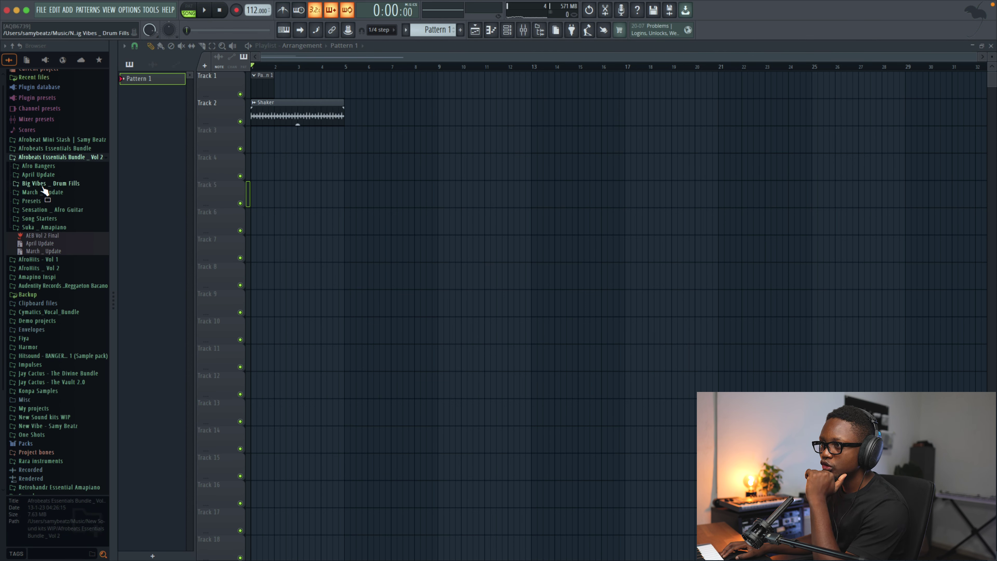
{"action": "left_click", "coordinate": [43, 227]}
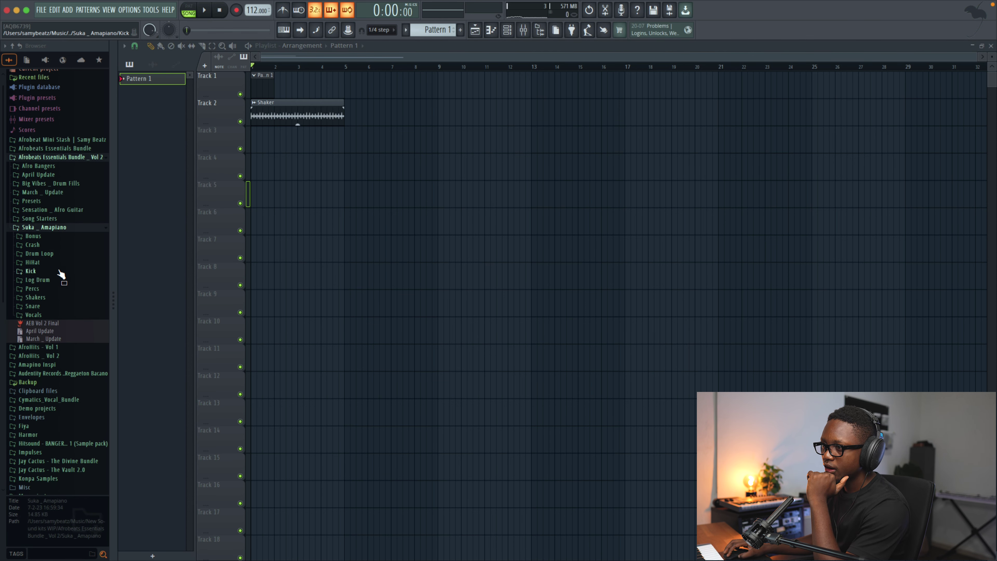
{"action": "left_click", "coordinate": [30, 271]}
{"action": "right_click", "coordinate": [39, 279]}
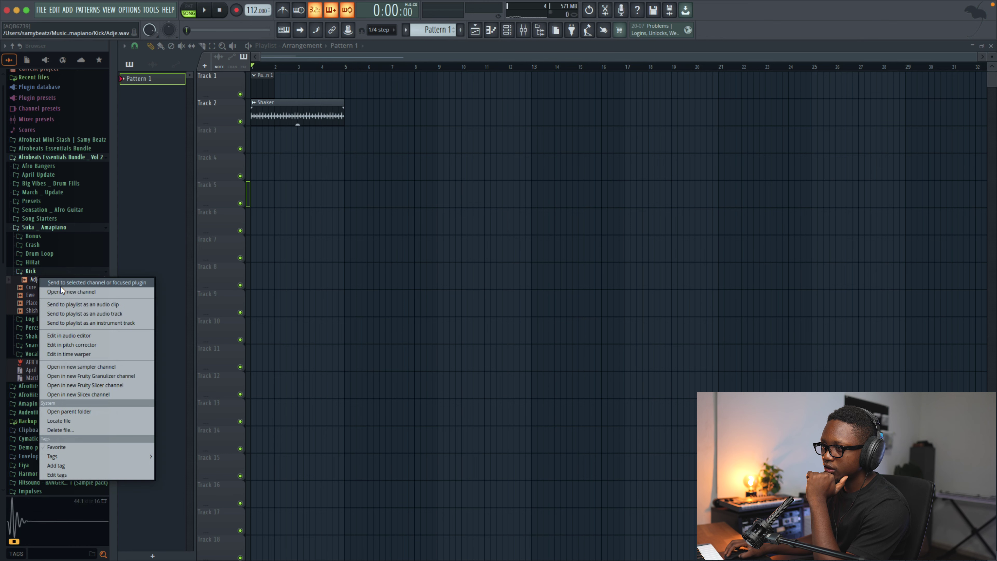
{"action": "left_click", "coordinate": [83, 283]}
Step: Preview the Percs samples and load Chay and Adjee into new channels
{"action": "left_click", "coordinate": [30, 271]}
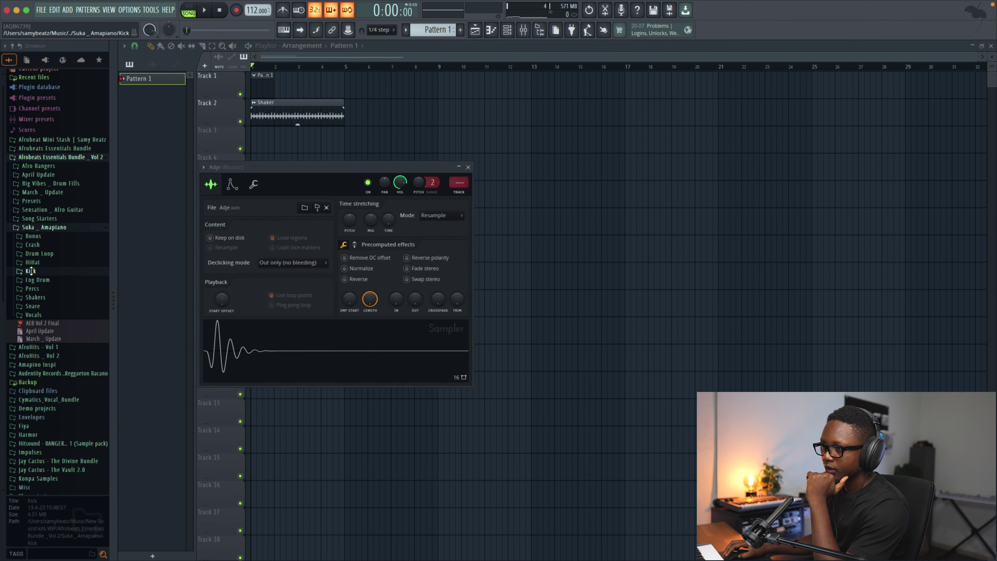
{"action": "left_click", "coordinate": [37, 290]}
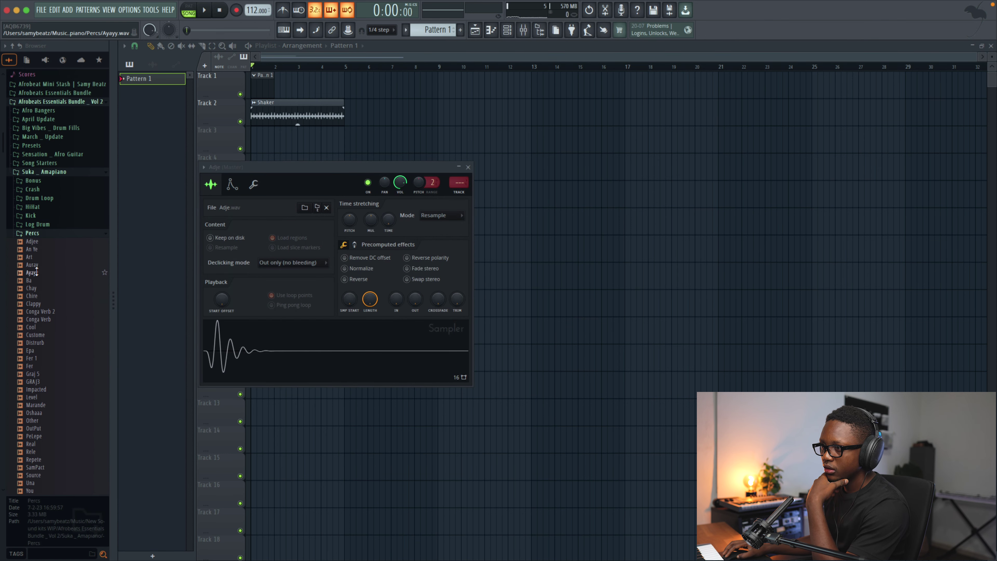
{"action": "left_click", "coordinate": [35, 249]}
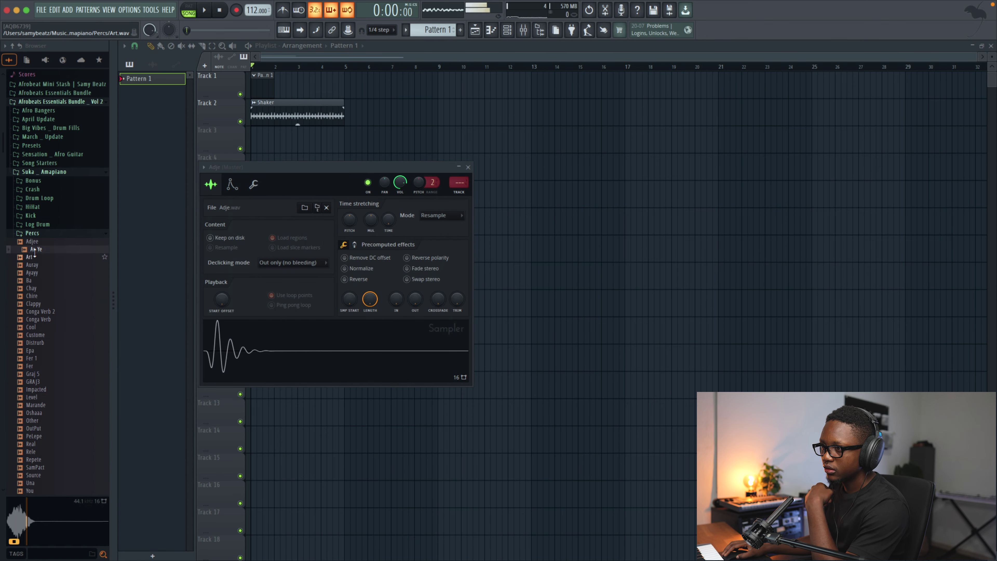
{"action": "left_click", "coordinate": [34, 288]}
{"action": "right_click", "coordinate": [35, 289]}
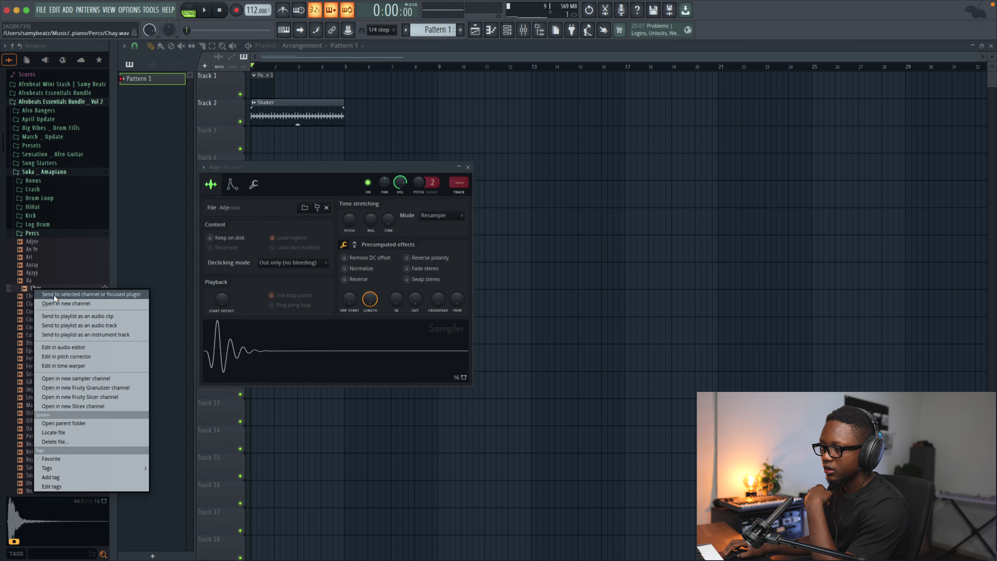
{"action": "left_click", "coordinate": [72, 304]}
{"action": "left_click", "coordinate": [39, 241]}
{"action": "right_click", "coordinate": [41, 244]}
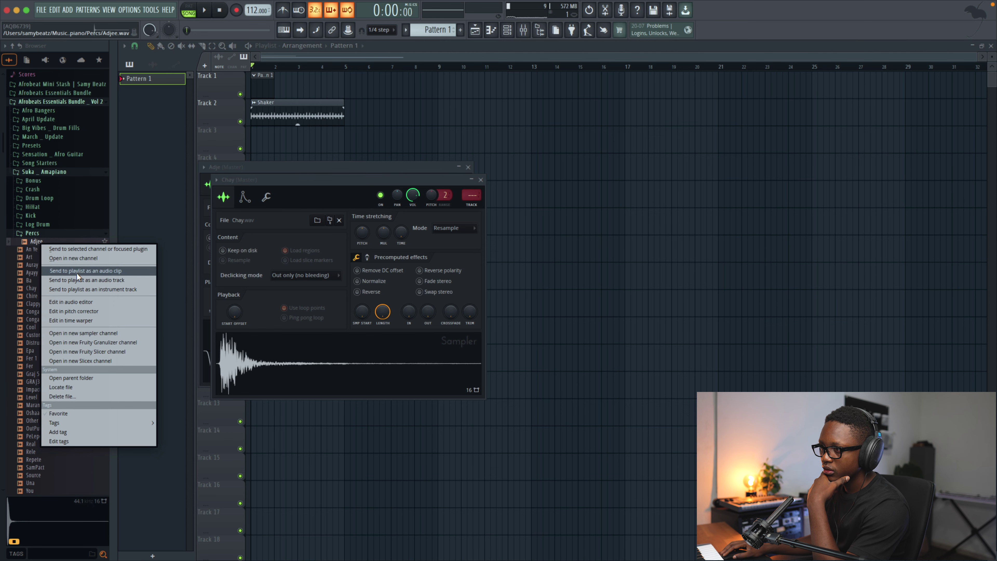
{"action": "left_click", "coordinate": [75, 258]}
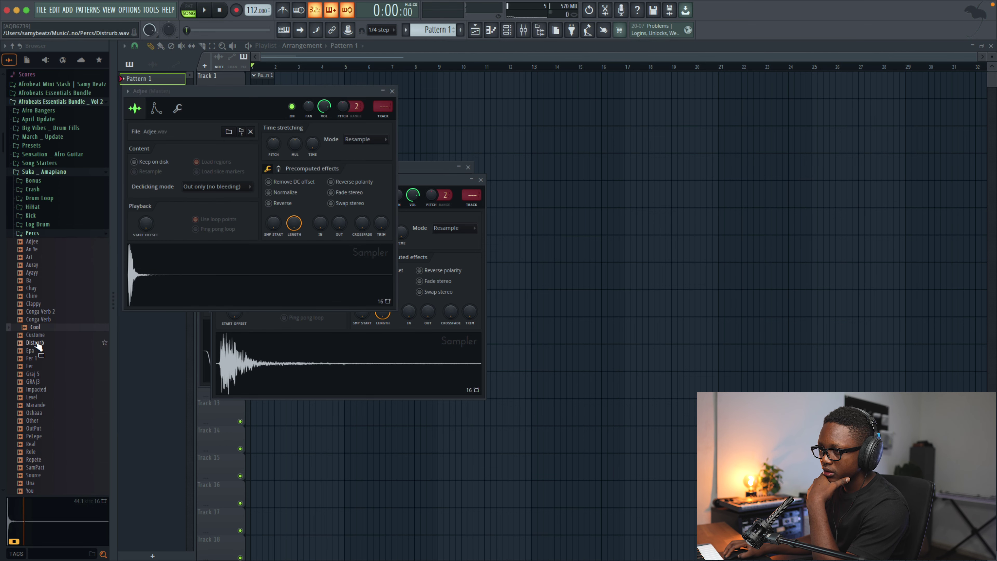
Step: Audition more percussion samples and load Oshaaa into a new channel
{"action": "left_click", "coordinate": [35, 343]}
{"action": "left_click", "coordinate": [39, 352]}
{"action": "left_click", "coordinate": [36, 382]}
{"action": "left_click", "coordinate": [34, 397]}
{"action": "left_click", "coordinate": [43, 405]}
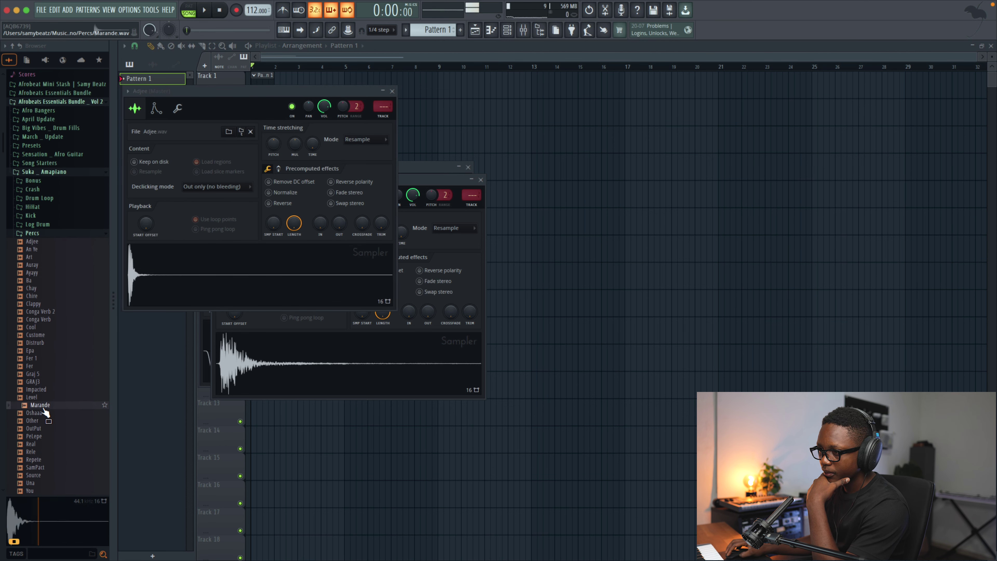
{"action": "left_click", "coordinate": [41, 412]}
{"action": "right_click", "coordinate": [42, 412]}
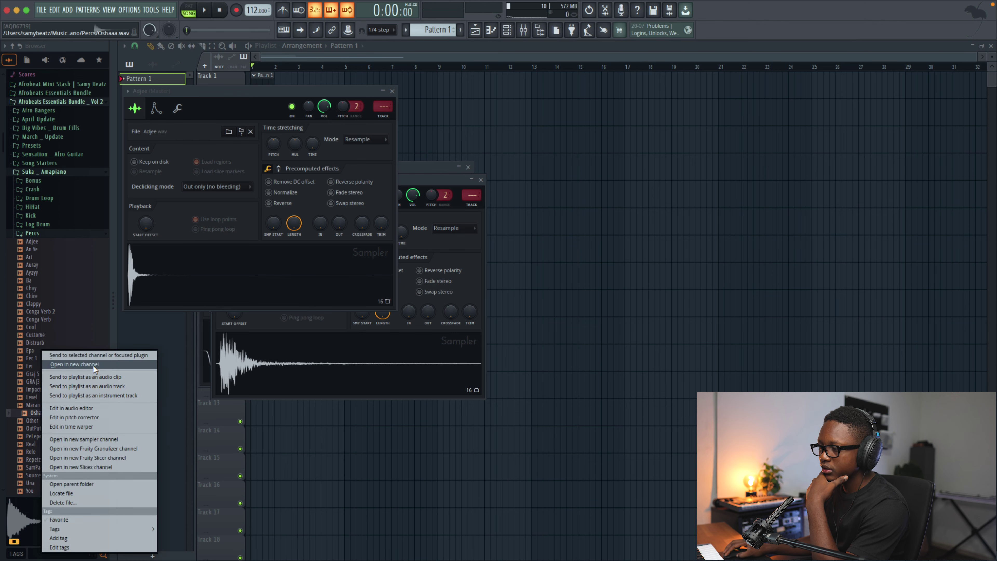
{"action": "left_click", "coordinate": [93, 366]}
Step: Close the Oshaaa, Adjee, Adje and Chay sampler windows
{"action": "left_click", "coordinate": [405, 103]}
{"action": "left_click", "coordinate": [392, 91]}
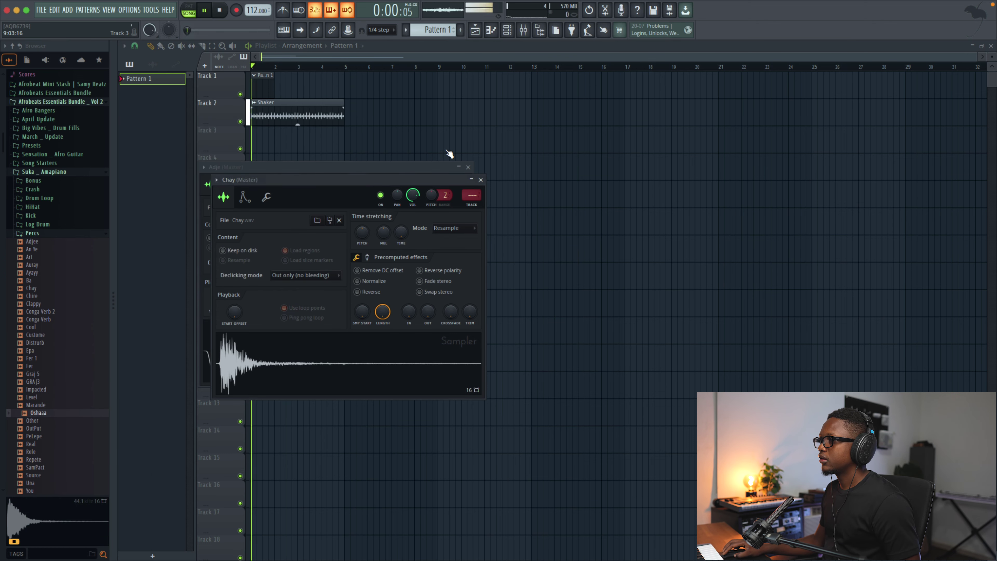
{"action": "left_click", "coordinate": [468, 167]}
{"action": "left_click", "coordinate": [481, 180]}
Step: Extend Pattern 1 to 64 steps and fill Adje on every fourth step
{"action": "left_click", "coordinate": [506, 30]}
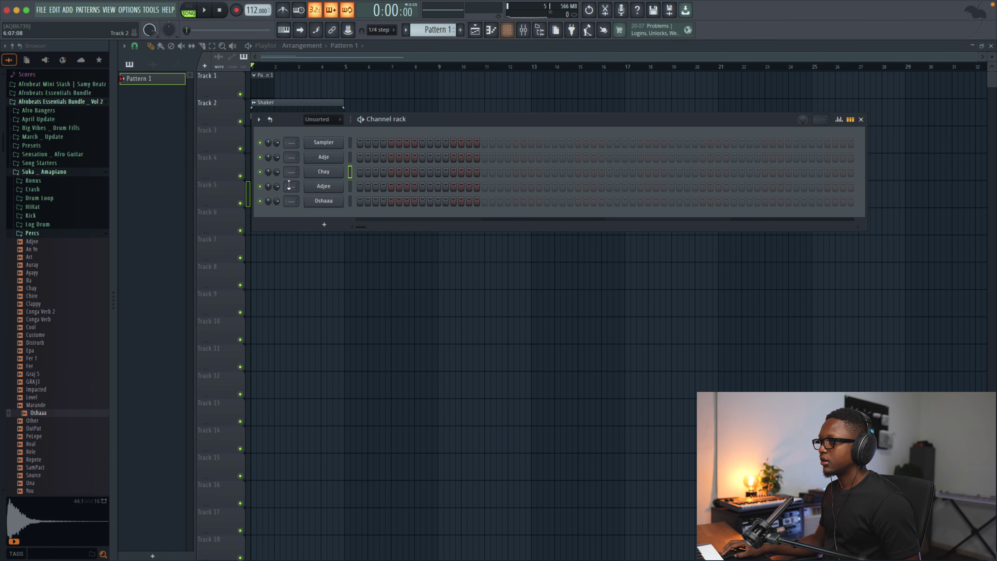
{"action": "left_click", "coordinate": [842, 172]}
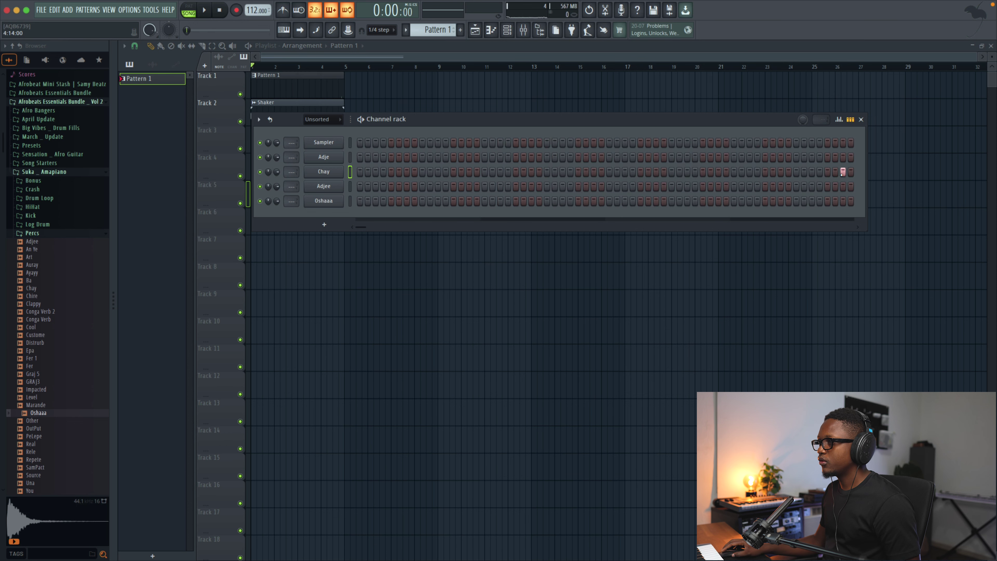
{"action": "right_click", "coordinate": [342, 161]}
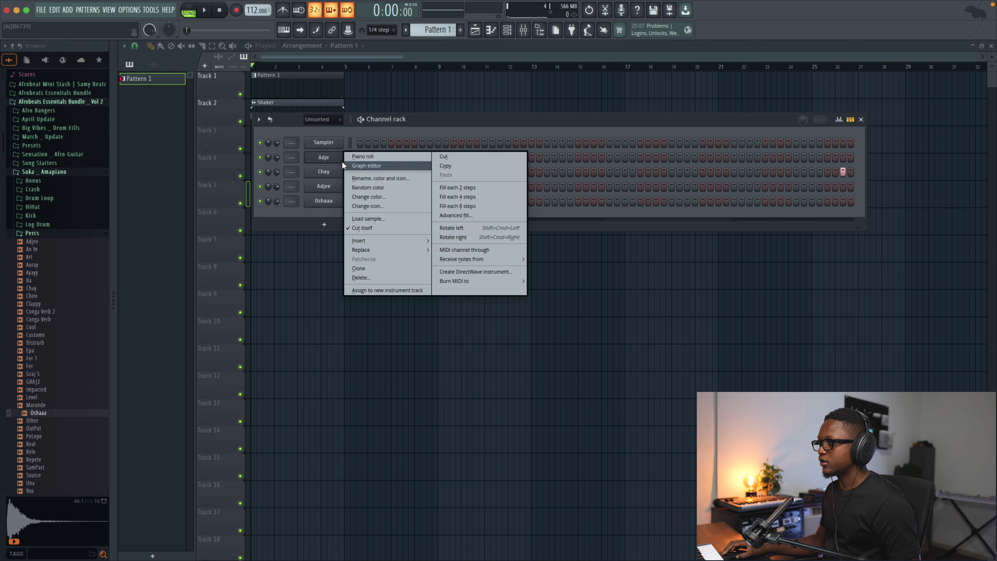
{"action": "left_click", "coordinate": [459, 196]}
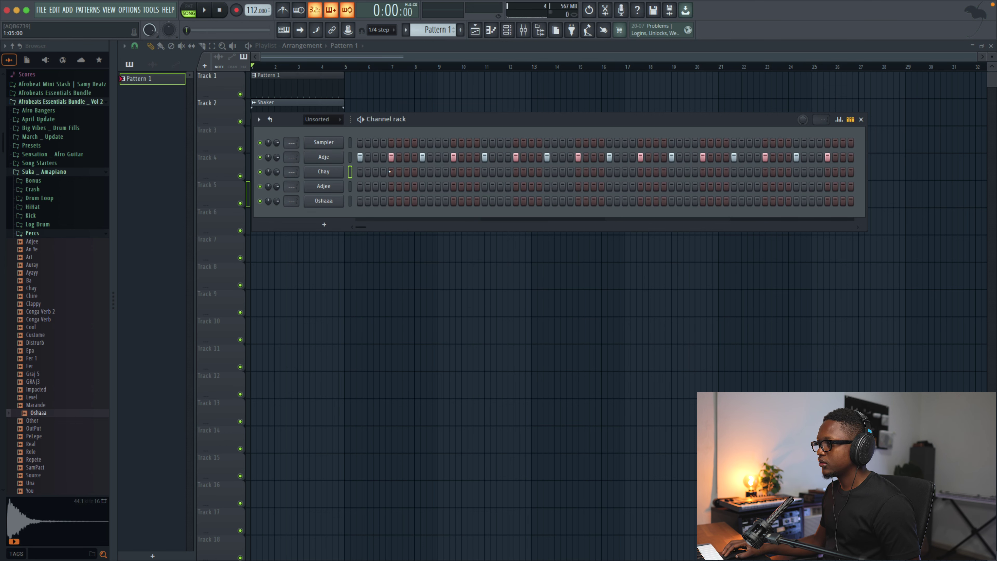
Step: Add an Adjee hit on step 8 and an Oshaaa hit on step 11 while the pattern plays
{"action": "key", "text": "space"}
{"action": "left_click", "coordinate": [414, 186]}
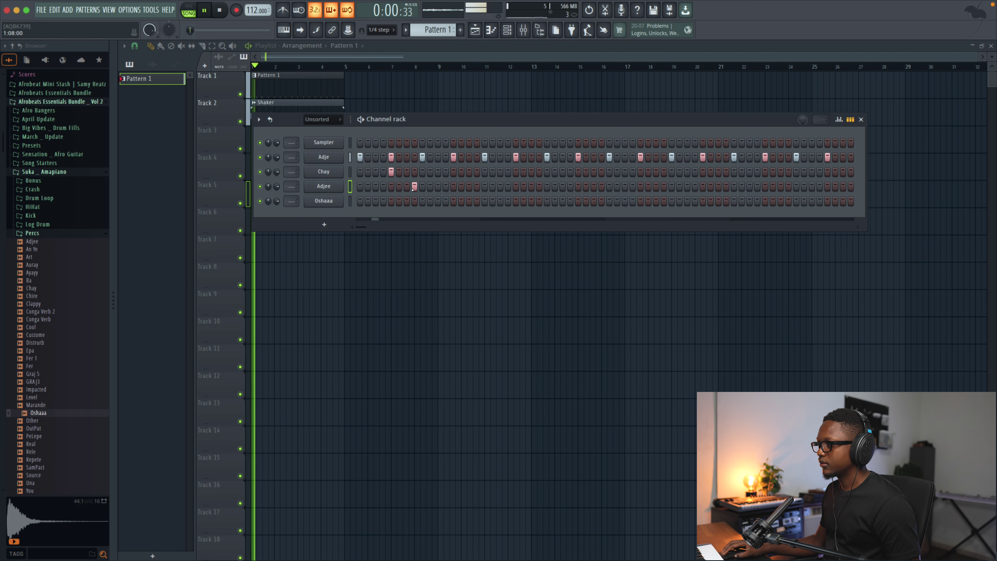
{"action": "left_click", "coordinate": [438, 200]}
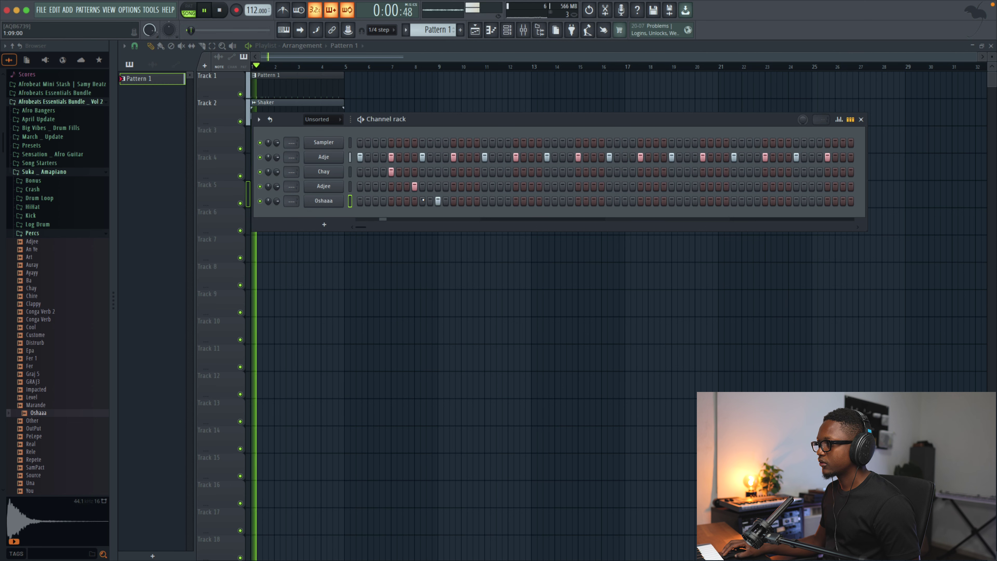
{"action": "key", "text": "space"}
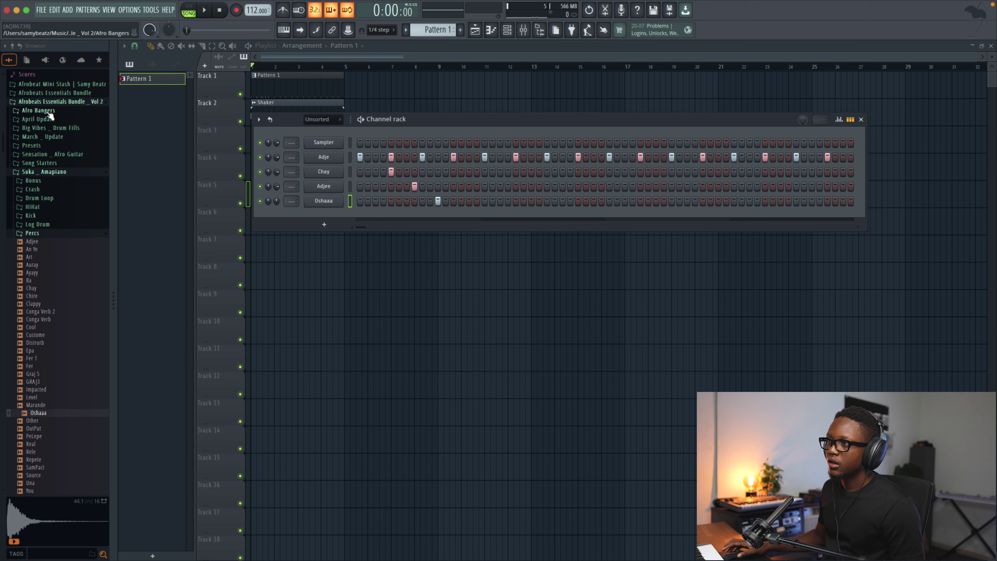
Step: Add Perc _ Rack from the Kazaa | Ampiano Perc folder as a new channel
{"action": "left_click", "coordinate": [72, 94]}
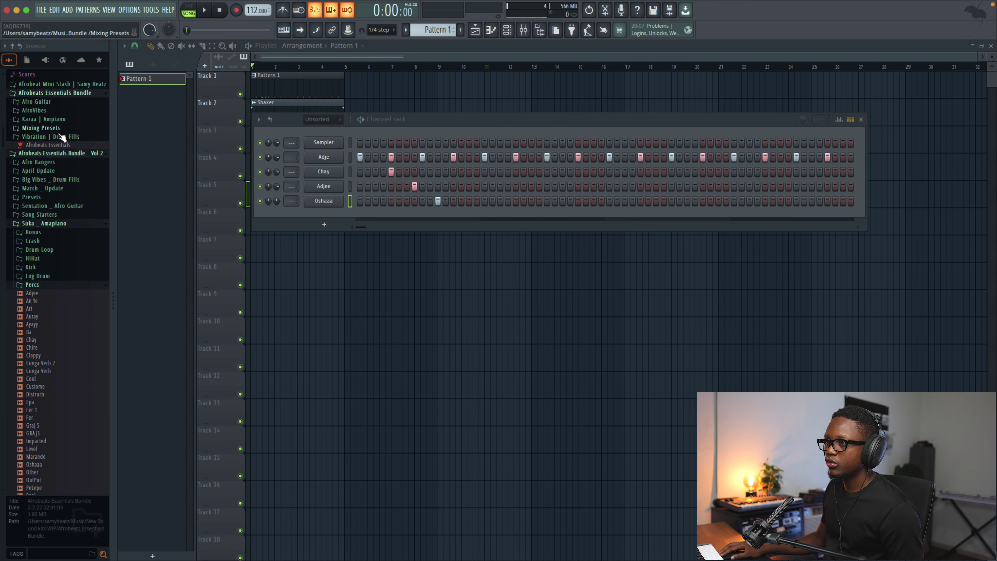
{"action": "left_click", "coordinate": [46, 120]}
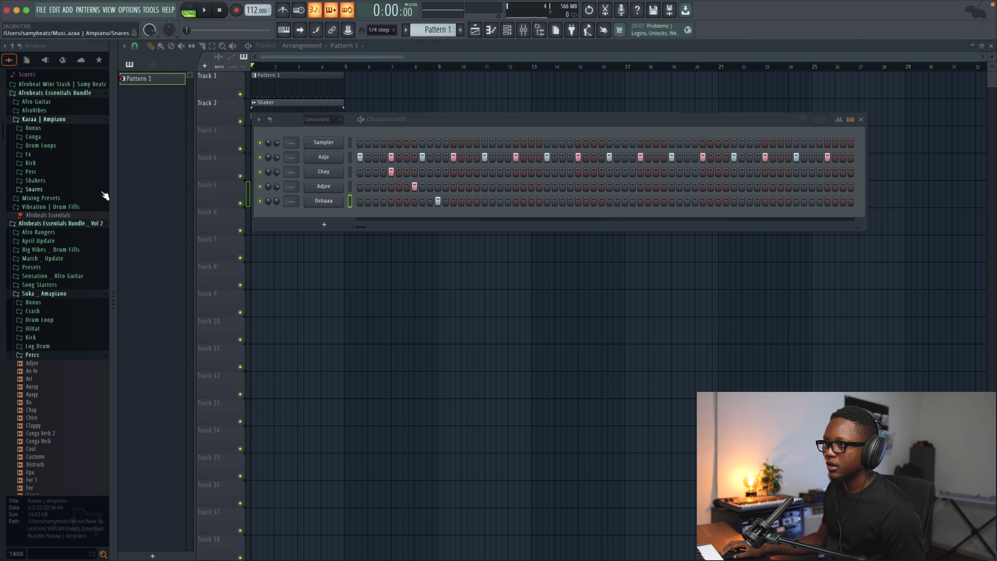
{"action": "left_click", "coordinate": [58, 171]}
{"action": "left_click", "coordinate": [39, 250]}
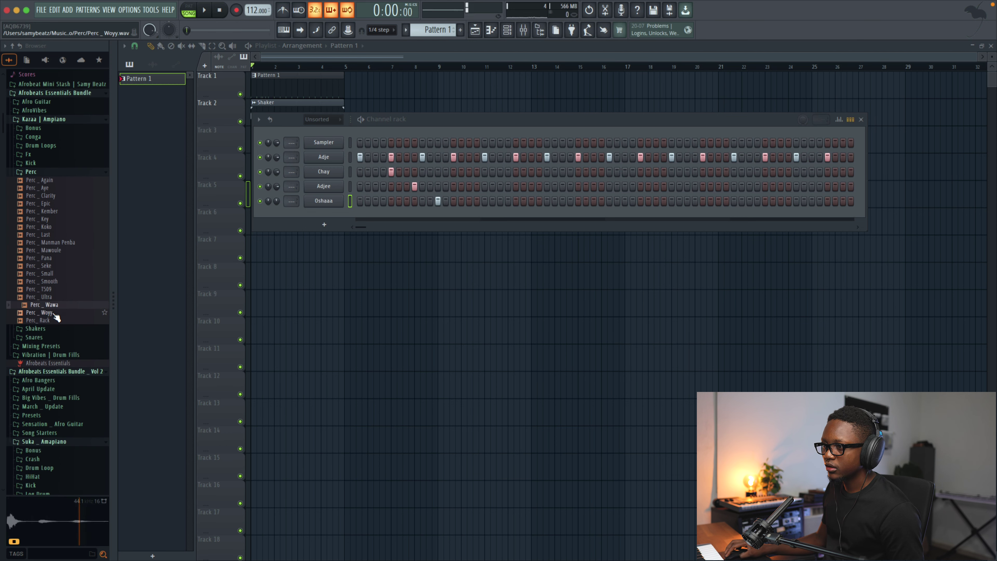
{"action": "left_click", "coordinate": [49, 320]}
{"action": "left_click_drag", "start_coordinate": [318, 231], "coordinate": [319, 232]}
Step: Add extra hits across the Chay, Adjee, Oshaaa and Perc_ Rack rows during playback
{"action": "key", "text": "space"}
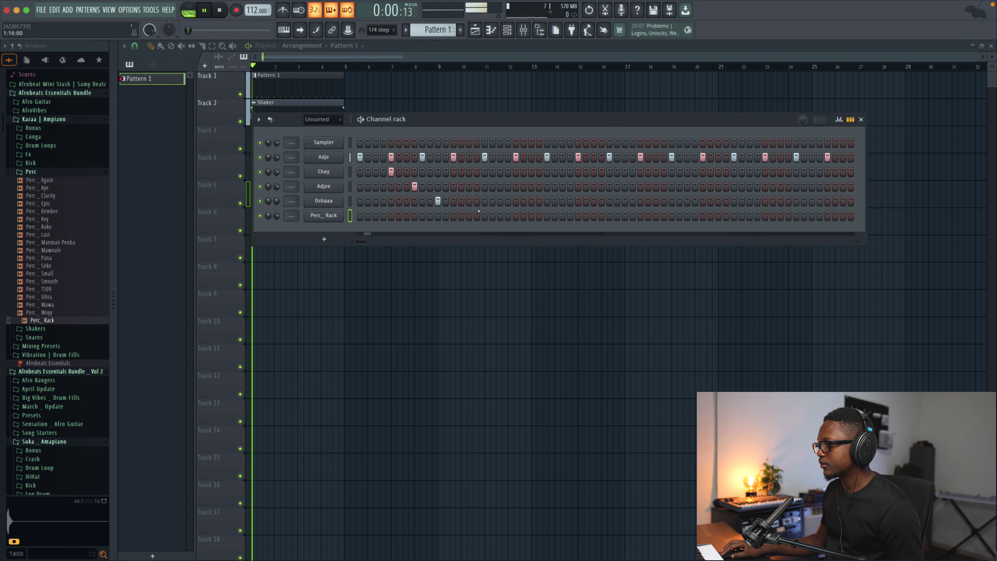
{"action": "left_click", "coordinate": [516, 171]}
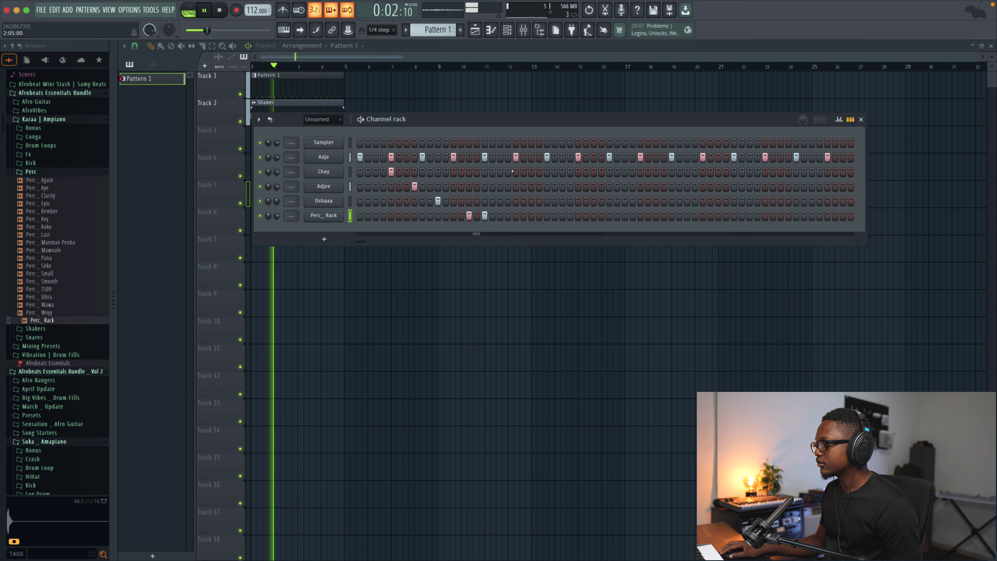
{"action": "left_click", "coordinate": [539, 186]}
{"action": "left_click", "coordinate": [562, 201]}
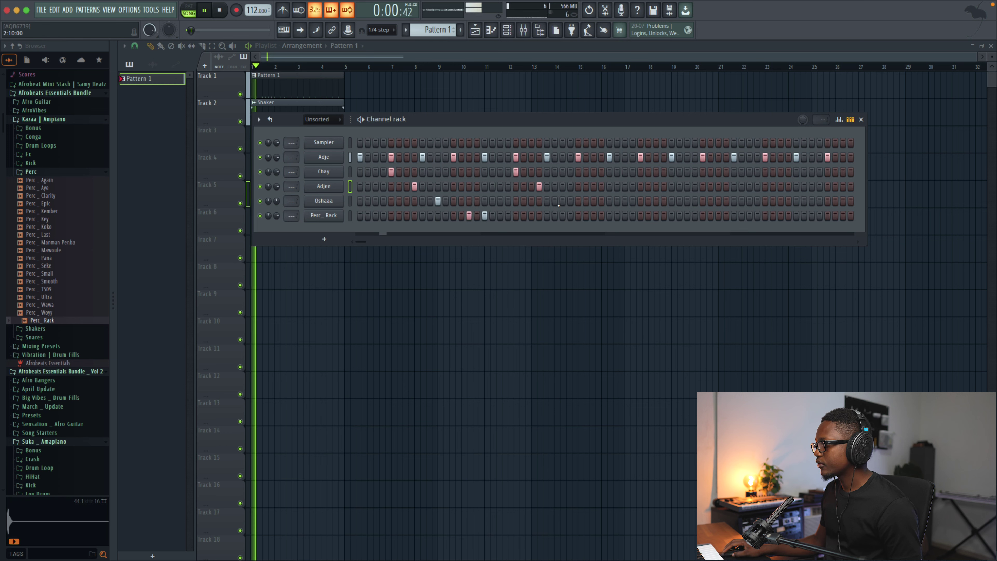
{"action": "left_click", "coordinate": [624, 215]}
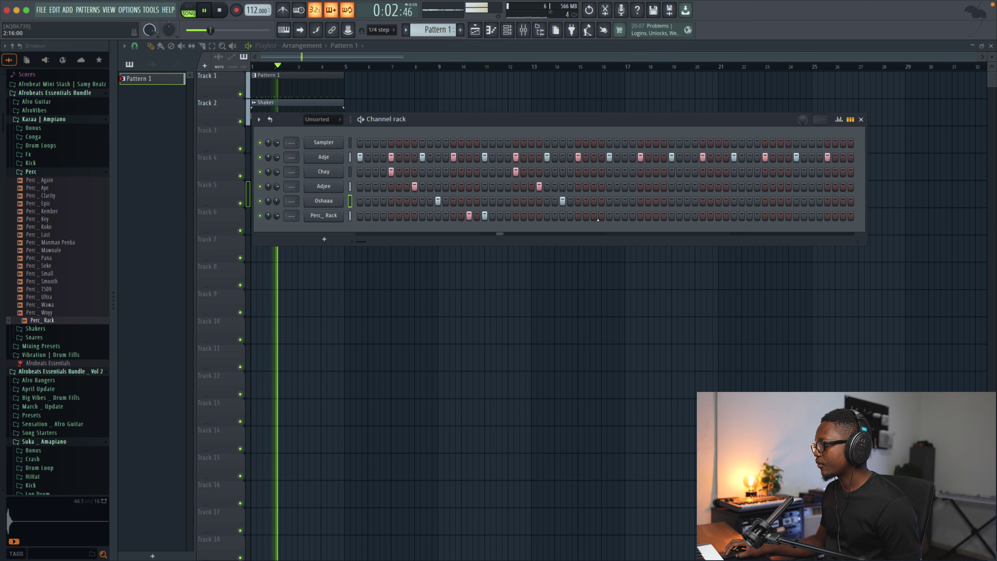
{"action": "left_click", "coordinate": [640, 171]}
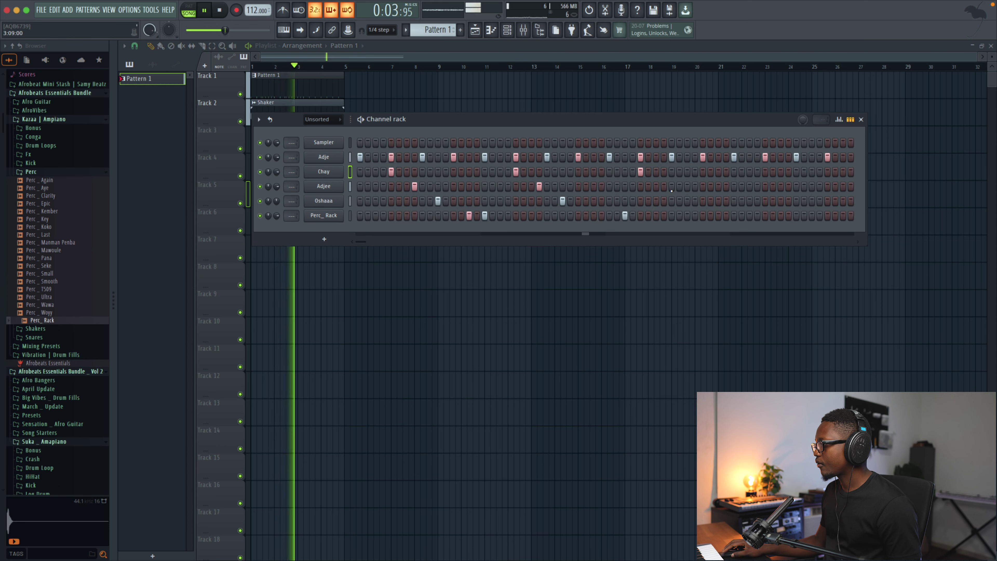
{"action": "left_click", "coordinate": [656, 186]}
{"action": "key", "text": "space"}
{"action": "left_click", "coordinate": [687, 200]}
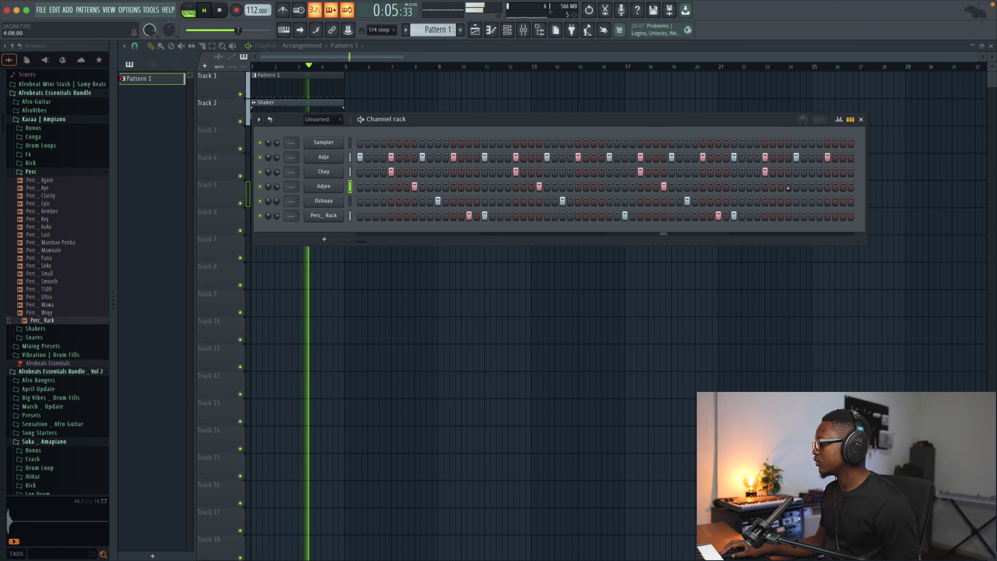
{"action": "left_click", "coordinate": [812, 201]}
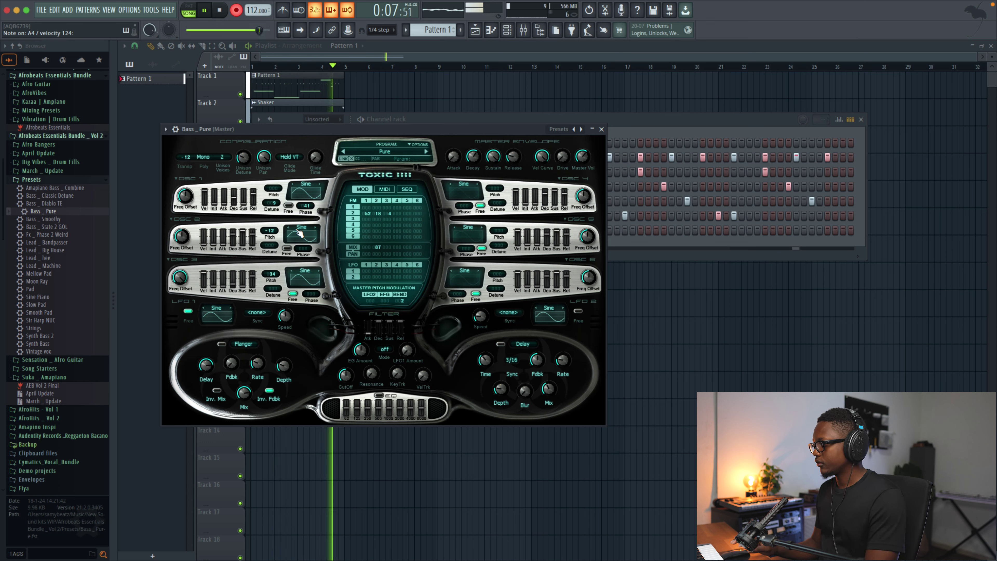
Step: Close the Toxic plugin and open the Bass_ Pure piano roll with playback running
{"action": "left_click", "coordinate": [601, 129]}
{"action": "key", "text": "space"}
{"action": "left_click", "coordinate": [467, 233]}
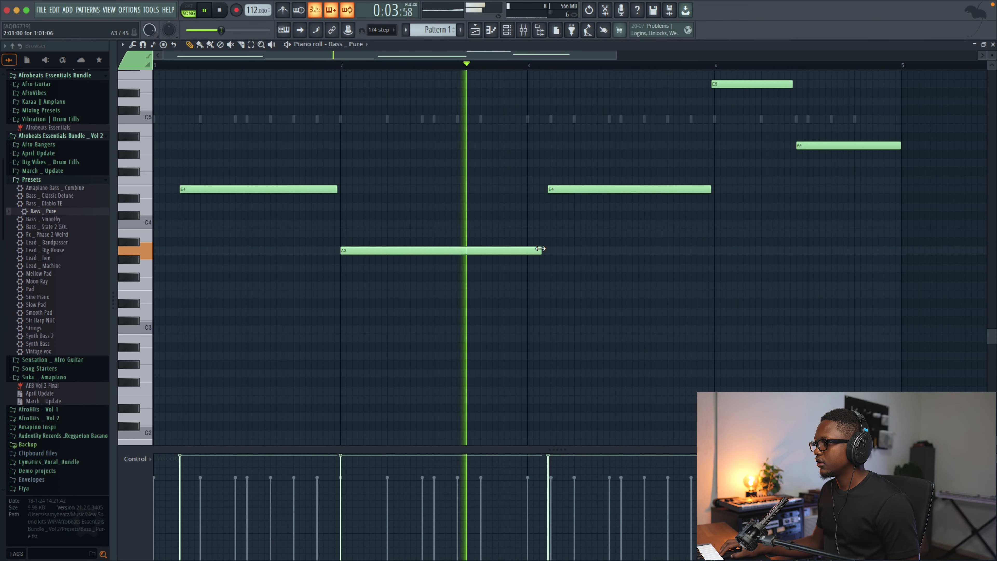
Step: Trim the A3 note to end at bar 3, nudge the second E4 and E5 later, and replay
{"action": "left_click_drag", "start_coordinate": [540, 249], "coordinate": [526, 249]}
{"action": "left_click_drag", "start_coordinate": [559, 190], "coordinate": [562, 190]}
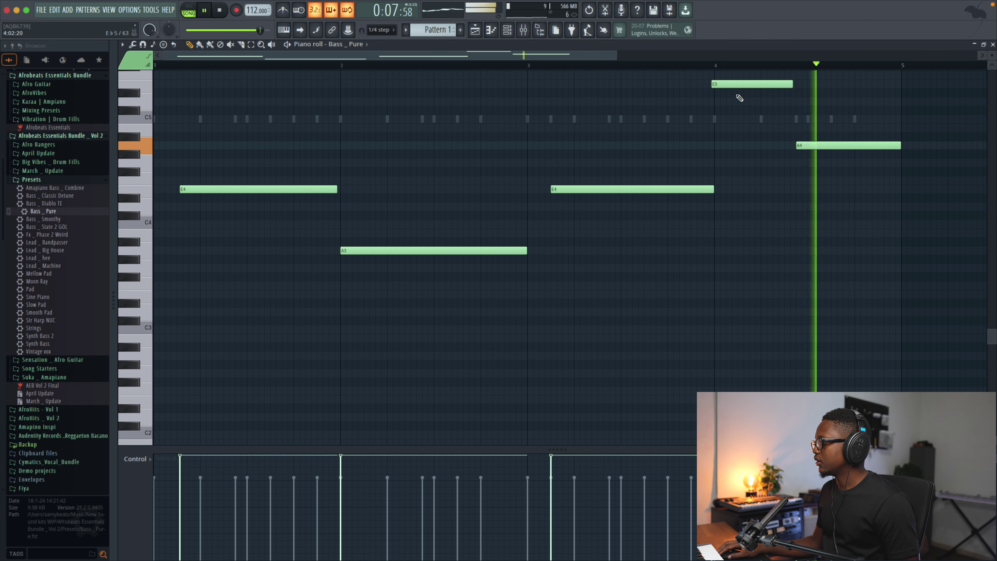
{"action": "left_click_drag", "start_coordinate": [722, 85], "coordinate": [725, 84]}
{"action": "key", "text": "space"}
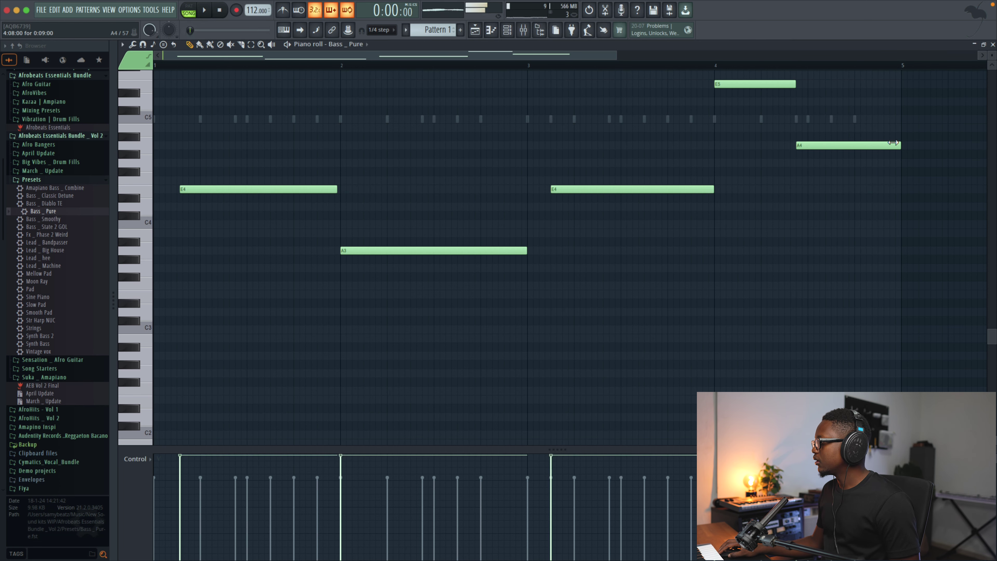
{"action": "key", "text": "space"}
{"action": "key", "text": "space"}
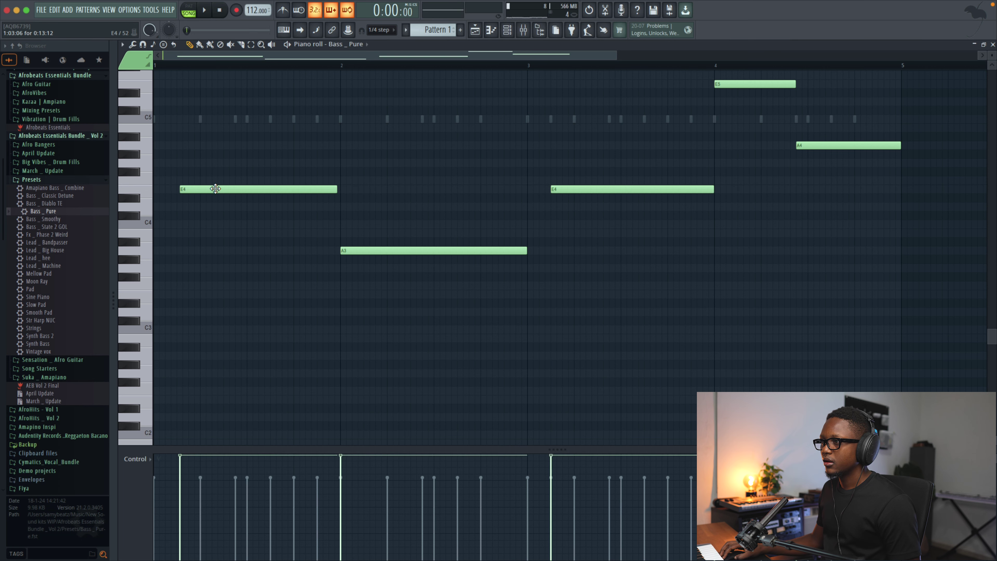
{"action": "key", "text": "space"}
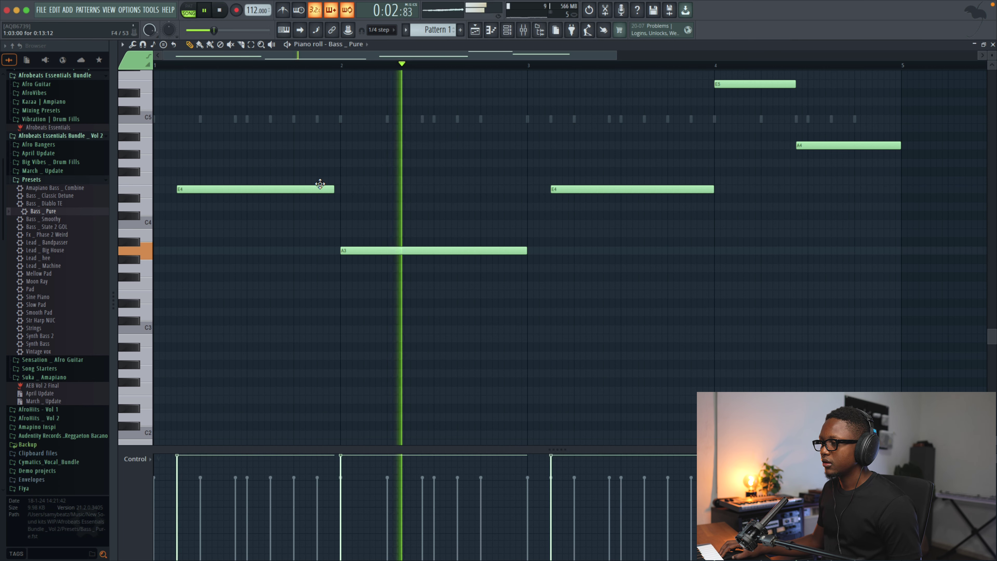
Step: Add a GMS channel loaded with the Leads & Synths Epic Trance MC preset
{"action": "key", "text": "F7"}
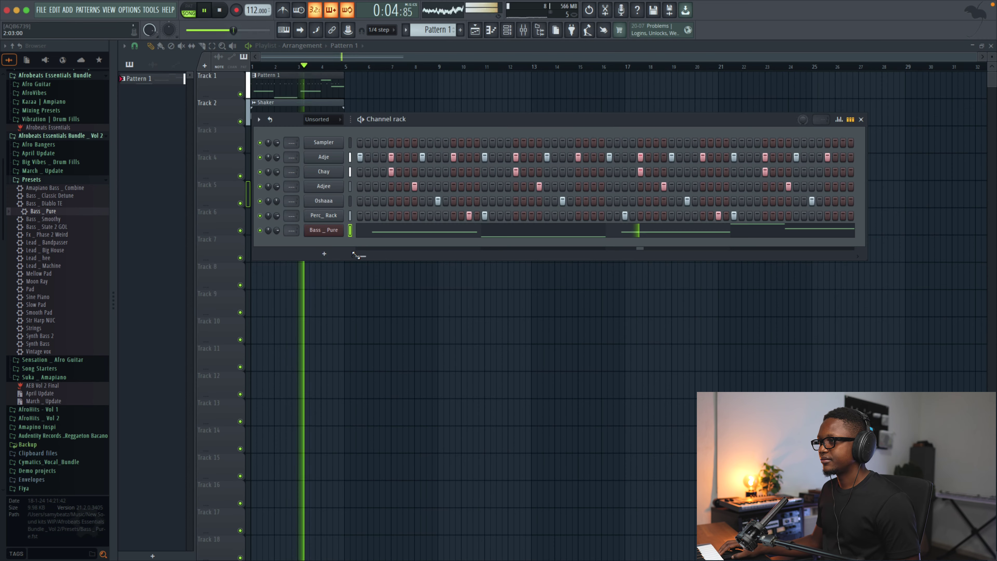
{"action": "left_click", "coordinate": [300, 248]}
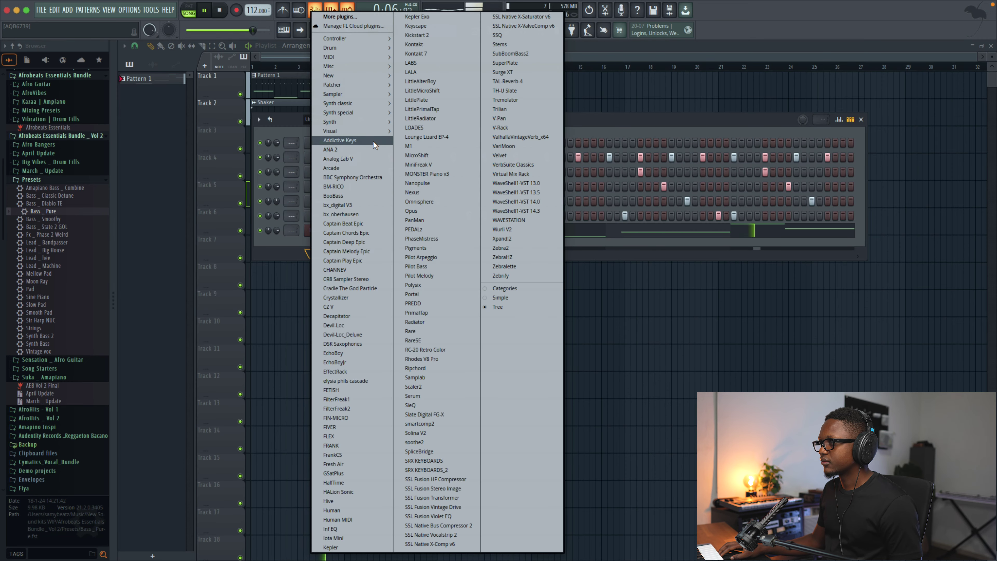
{"action": "mouse_move", "coordinate": [347, 104]}
{"action": "key", "text": "space"}
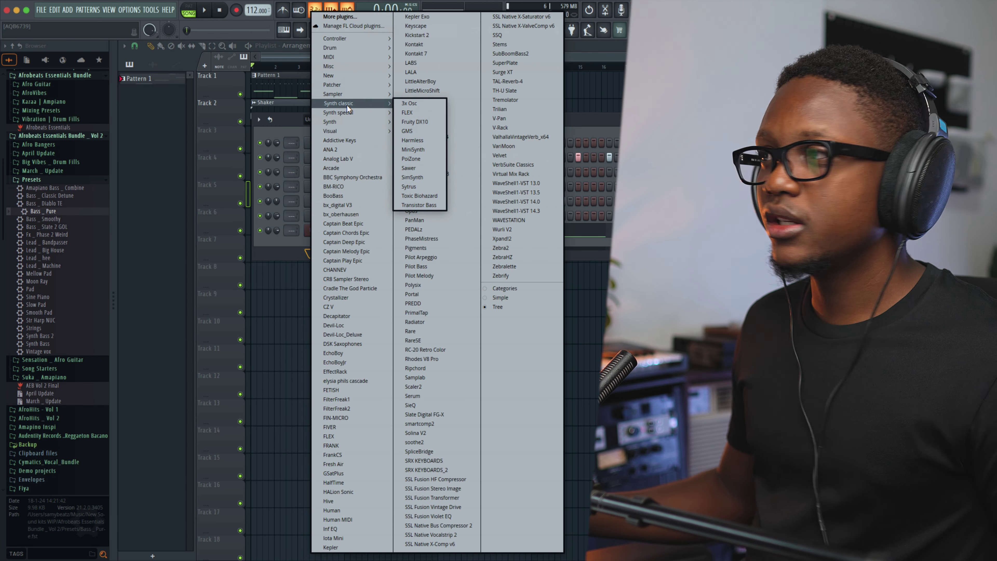
{"action": "left_click", "coordinate": [409, 131]}
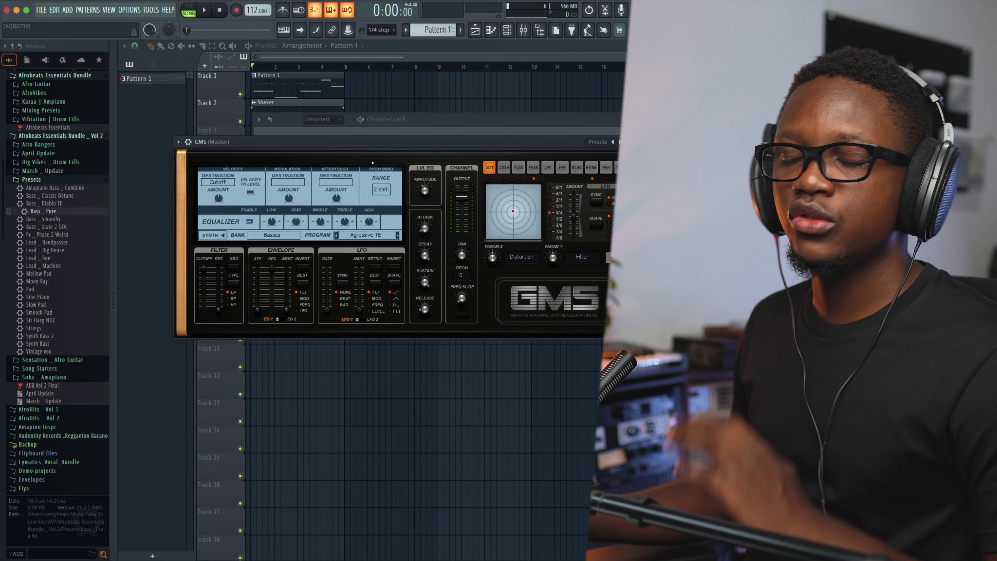
{"action": "left_click", "coordinate": [354, 235]}
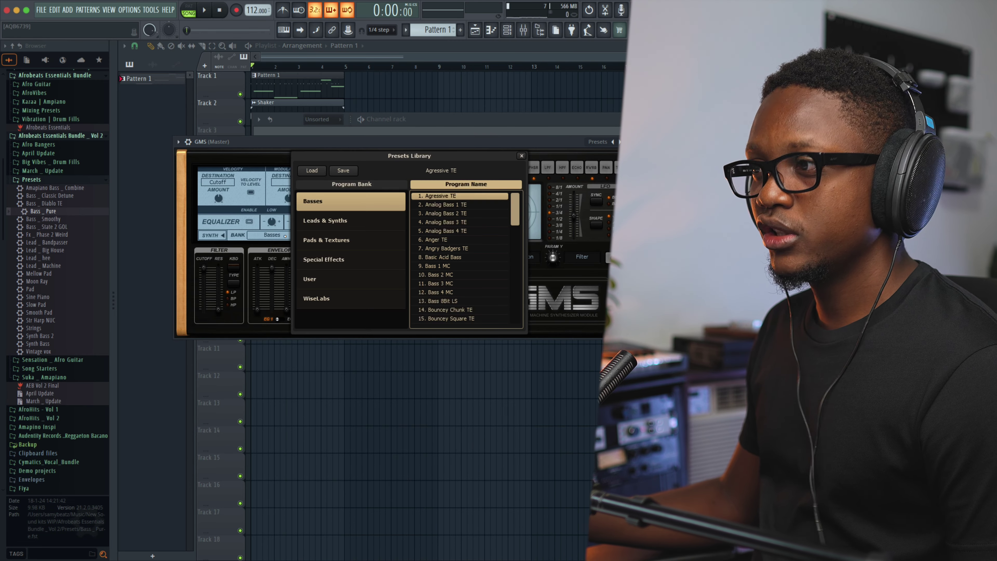
{"action": "left_click", "coordinate": [353, 221]}
{"action": "double_click", "coordinate": [452, 292]}
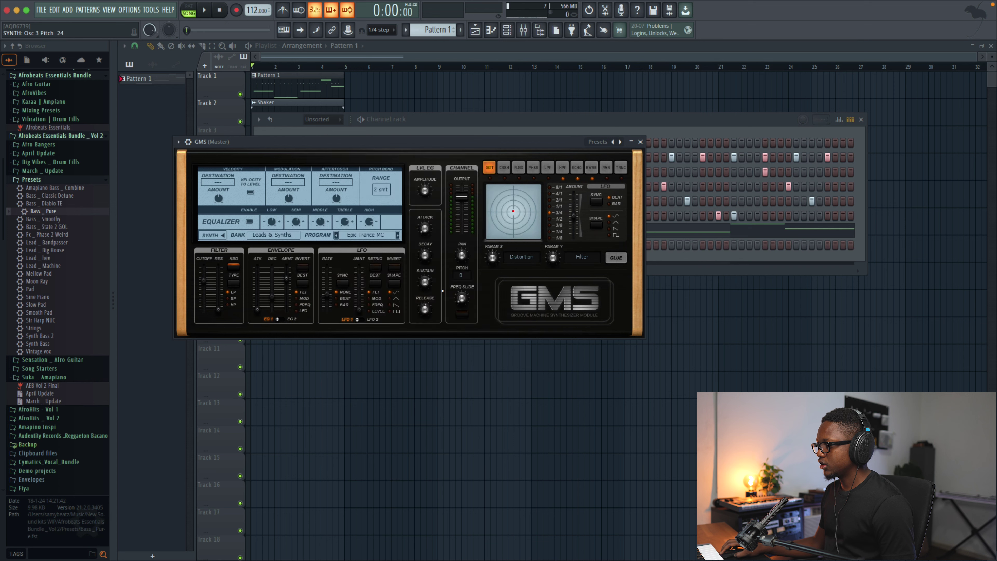
{"action": "left_click", "coordinate": [640, 143]}
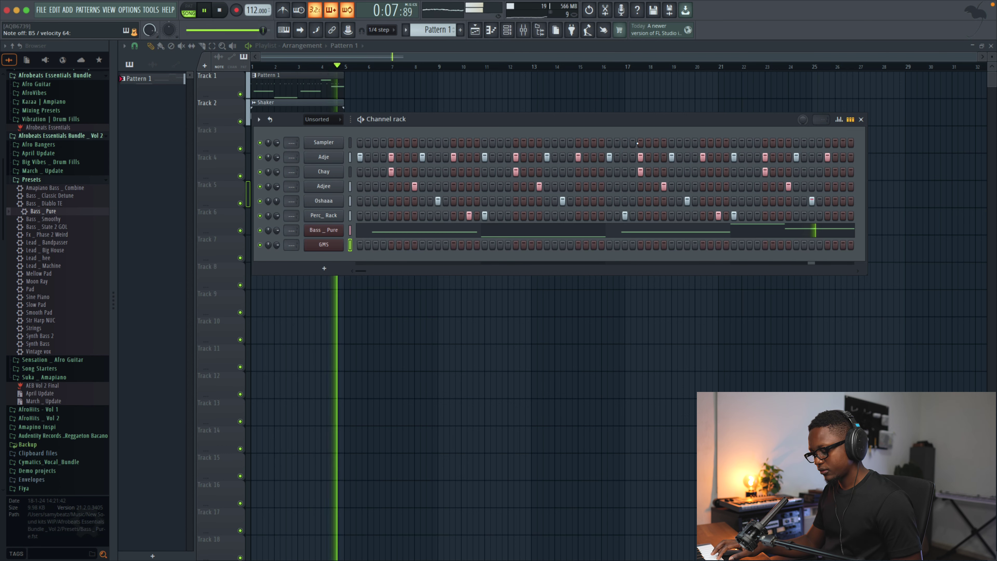
Step: Quantize the recorded GMS melody and lengthen both E6 notes to about double
{"action": "key", "text": "space"}
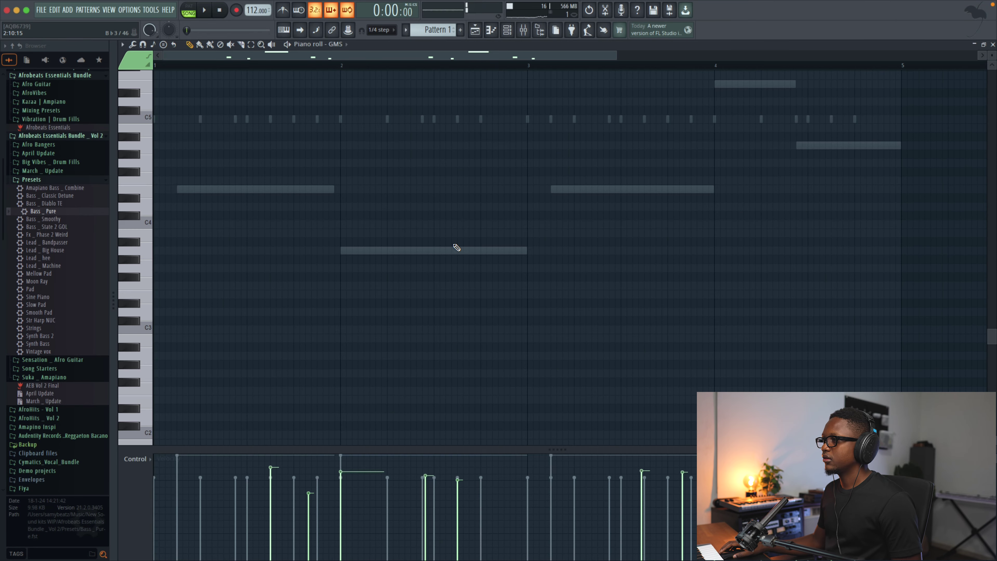
{"action": "key", "text": "space"}
{"action": "scroll", "coordinate": [383, 207], "scroll_direction": "up", "scroll_amount": 5}
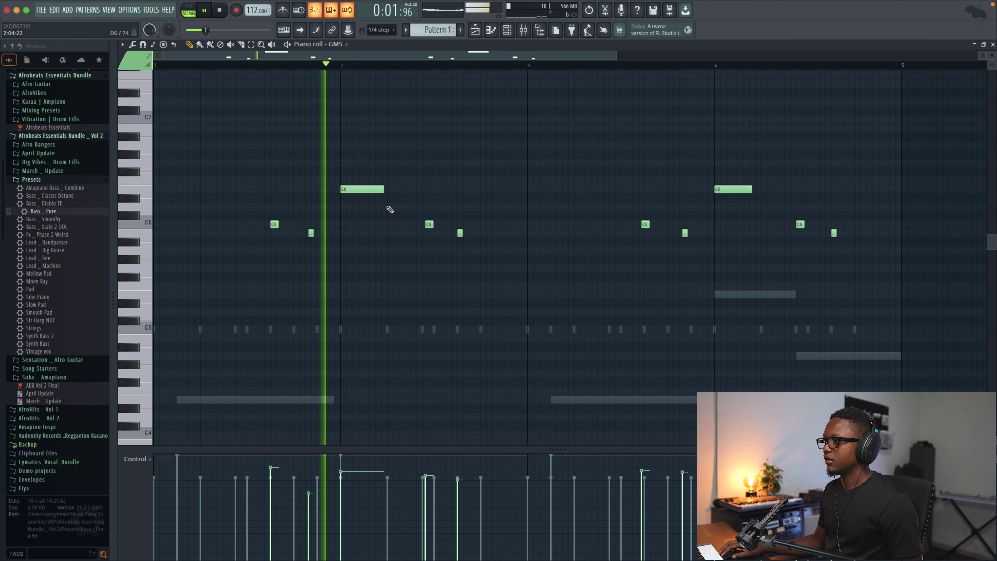
{"action": "key", "text": "space"}
{"action": "key", "text": "alt+q"}
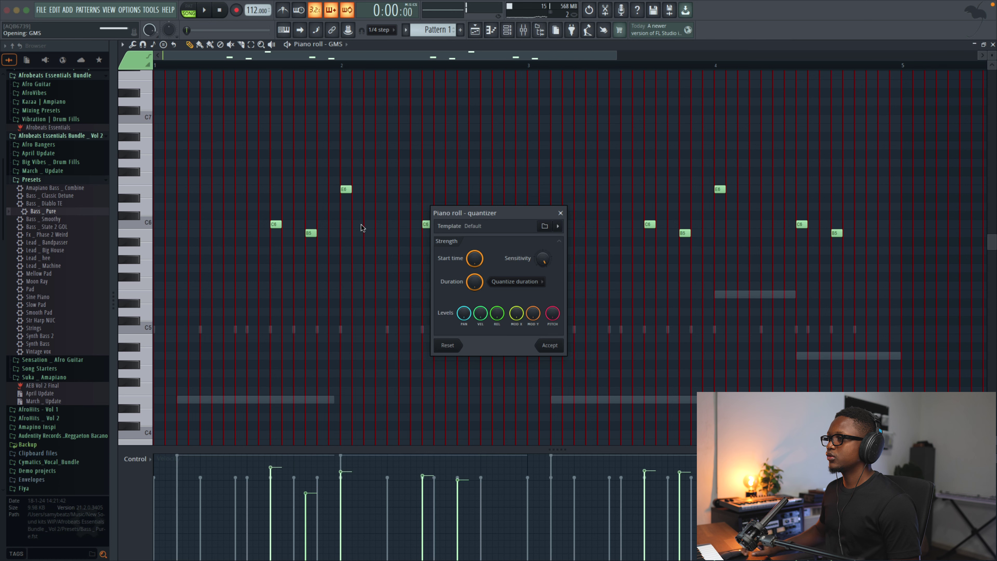
{"action": "left_click", "coordinate": [550, 345]}
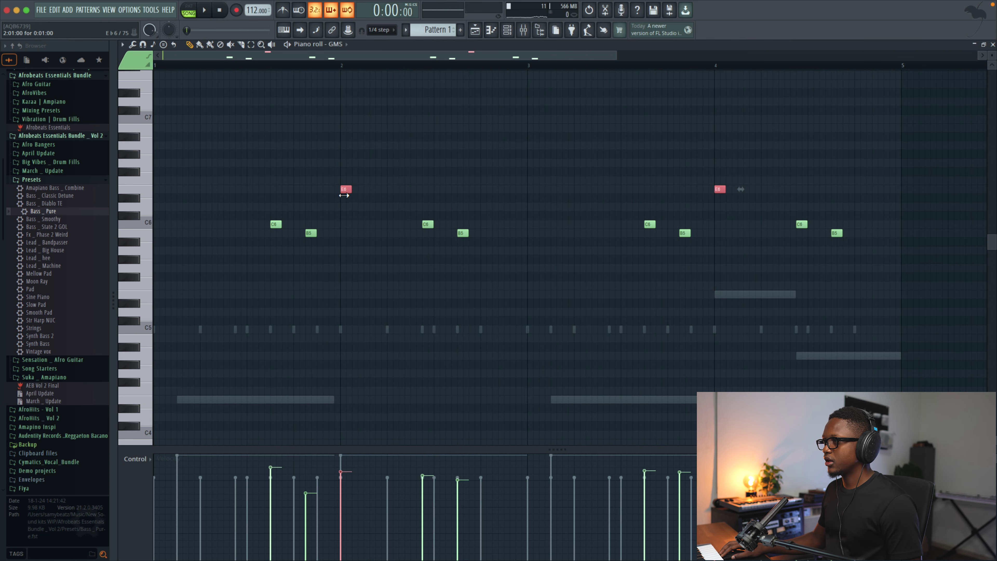
{"action": "key", "text": "space"}
{"action": "left_click_drag", "start_coordinate": [353, 191], "coordinate": [373, 192]}
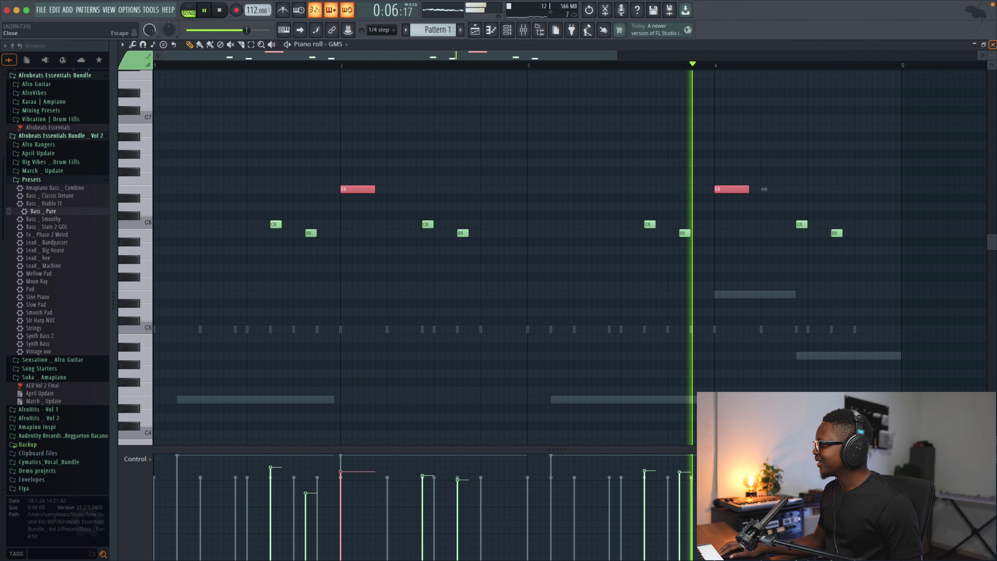
{"action": "key", "text": "F7"}
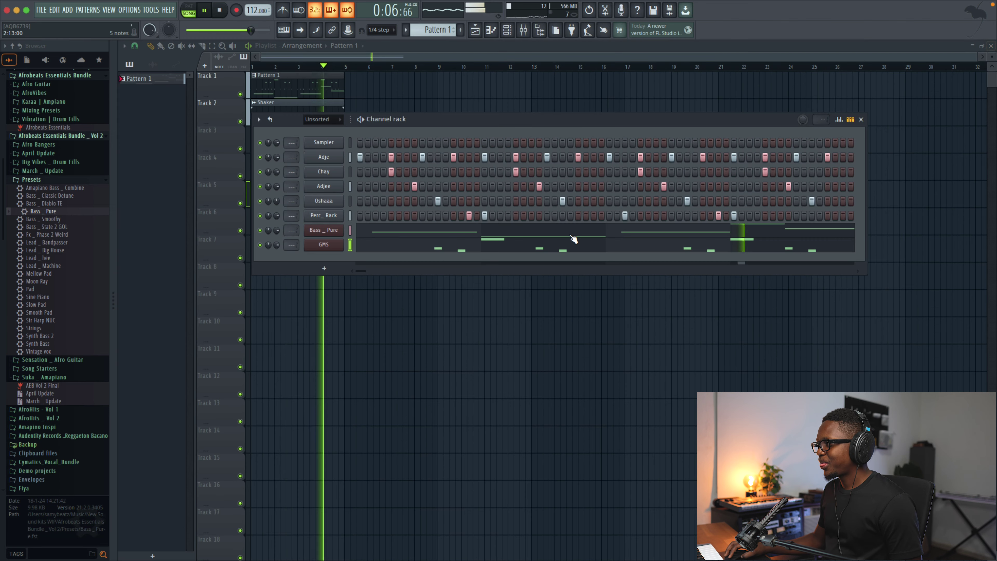
Step: Clone the GMS channel as GMS #2 and load the Leads & Synths Chopper preset
{"action": "key", "text": "space"}
{"action": "right_click", "coordinate": [324, 245]}
{"action": "left_click", "coordinate": [363, 346]}
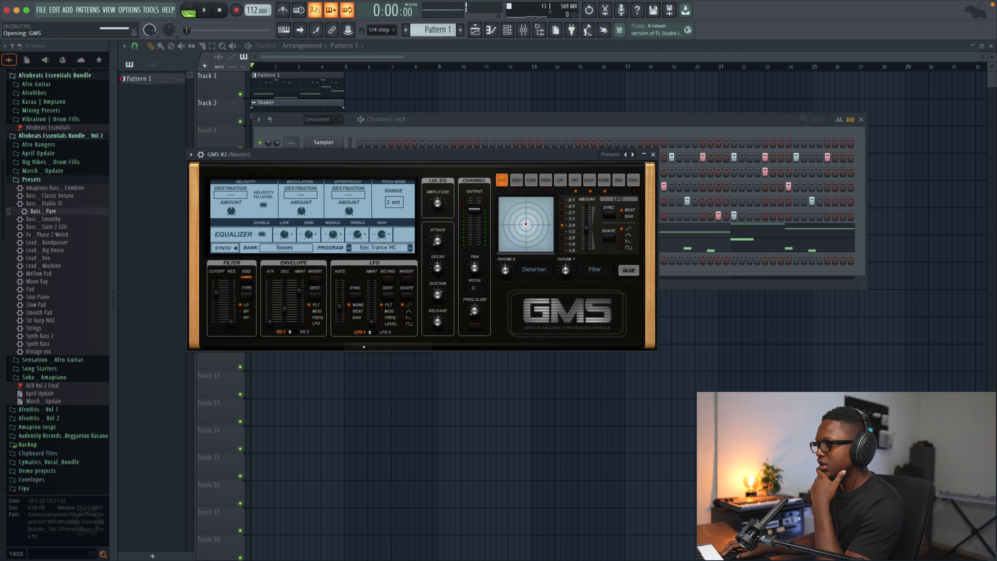
{"action": "left_click", "coordinate": [365, 247]}
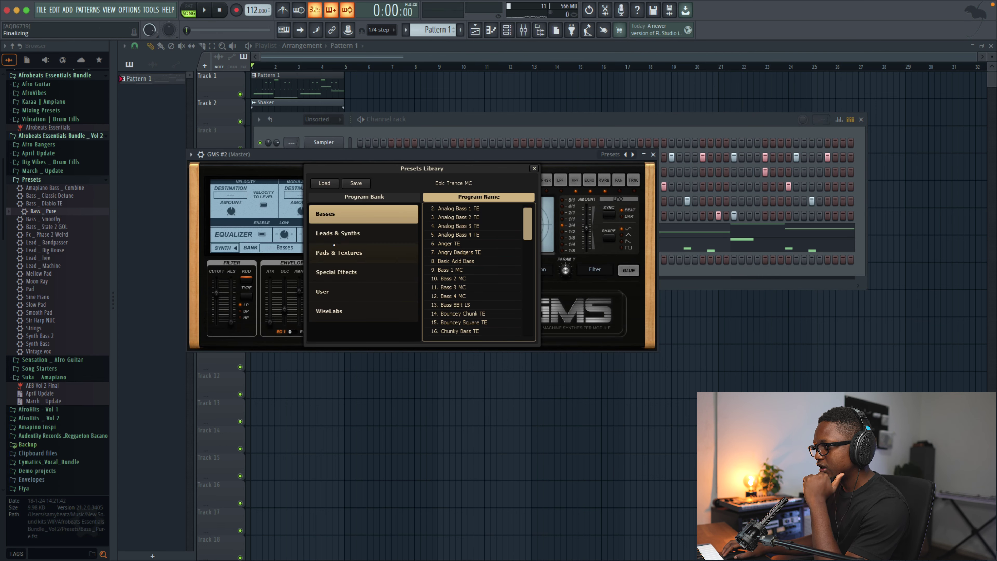
{"action": "left_click", "coordinate": [343, 234]}
{"action": "double_click", "coordinate": [452, 254]}
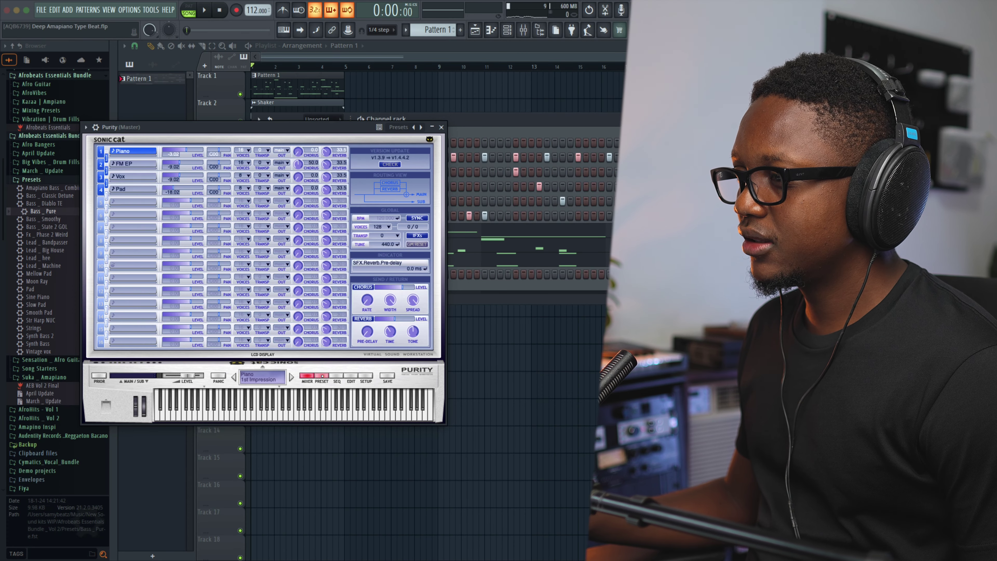
Step: Load Purity's Slow Synth Sonar preset into part 1 and open its piano roll
{"action": "left_click", "coordinate": [321, 375]}
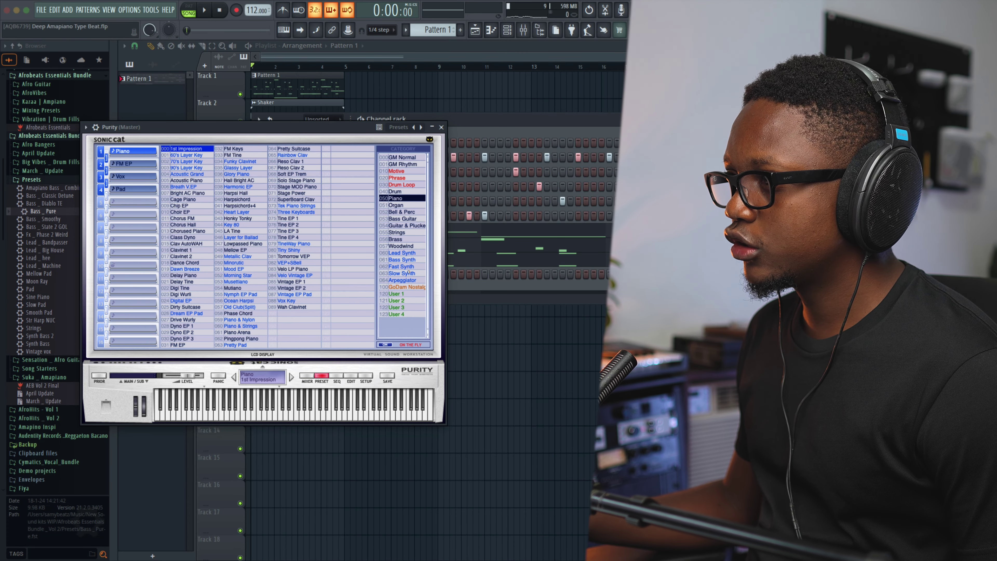
{"action": "left_click", "coordinate": [404, 272]}
{"action": "left_click", "coordinate": [286, 294]}
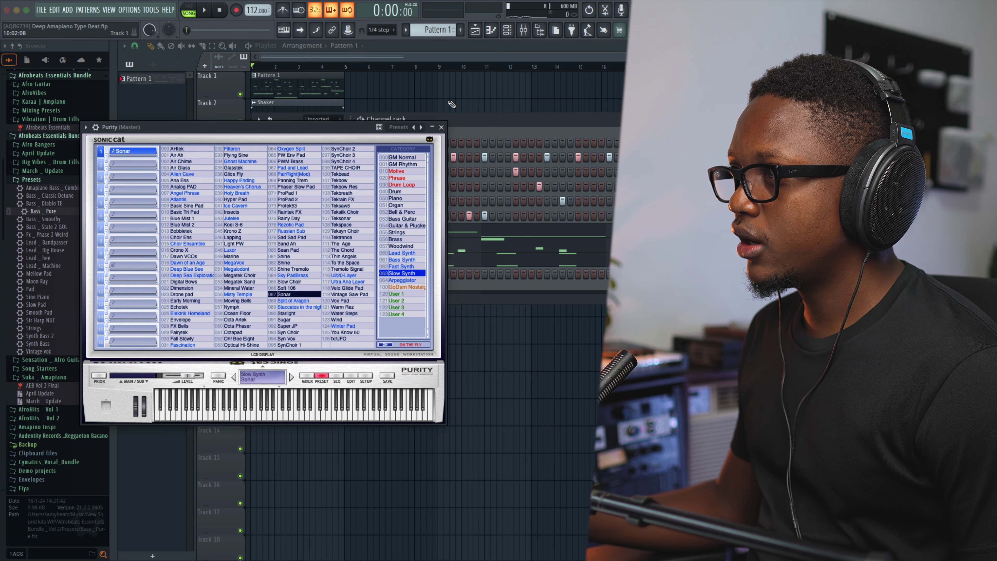
{"action": "left_click", "coordinate": [441, 127]}
{"action": "left_click", "coordinate": [402, 267]}
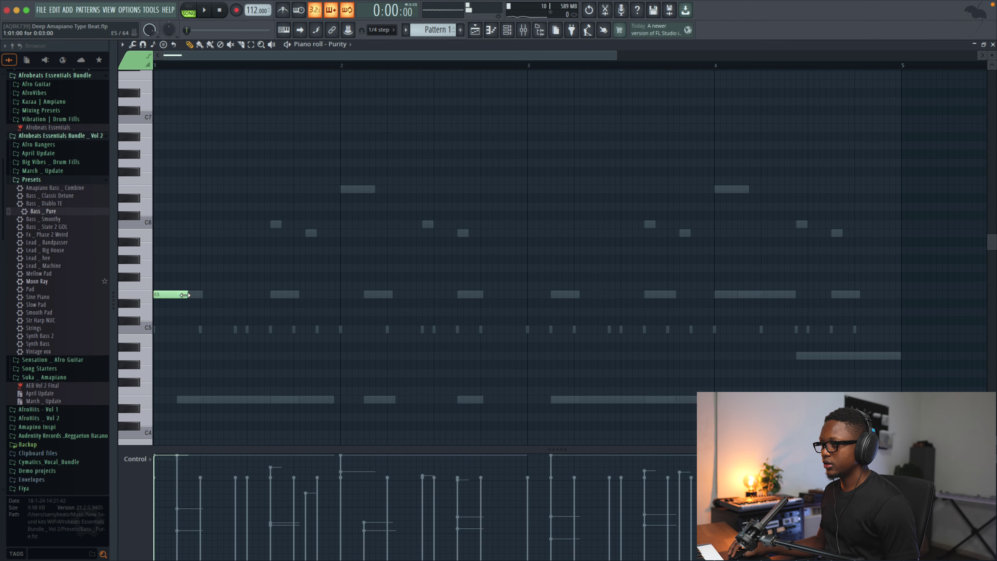
Step: Stretch the E5 note across four bars and add a four-bar E4 note below it
{"action": "left_click_drag", "start_coordinate": [185, 294], "coordinate": [897, 337]}
{"action": "key", "text": "space"}
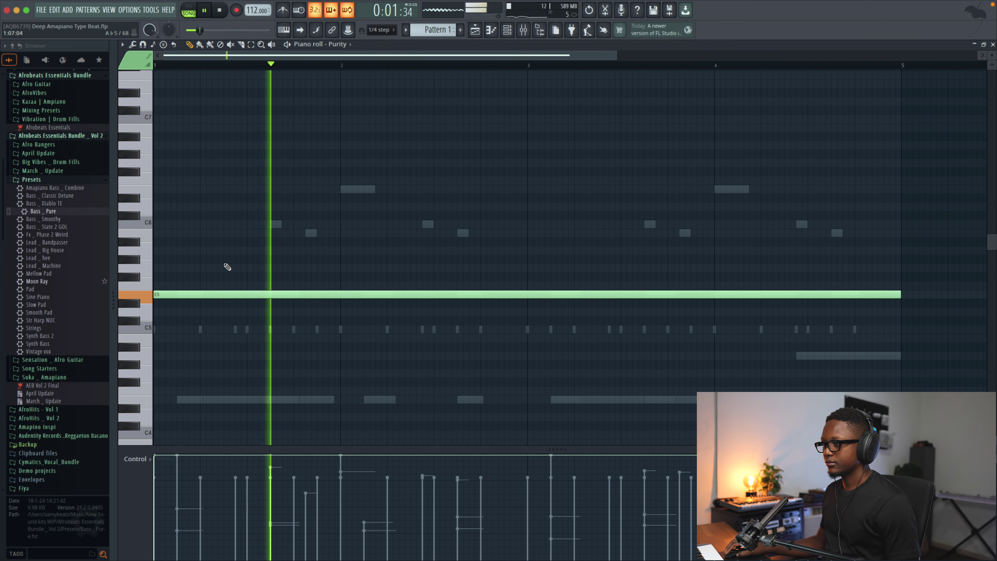
{"action": "key", "text": "space"}
{"action": "left_click_drag", "start_coordinate": [172, 395], "coordinate": [139, 401]}
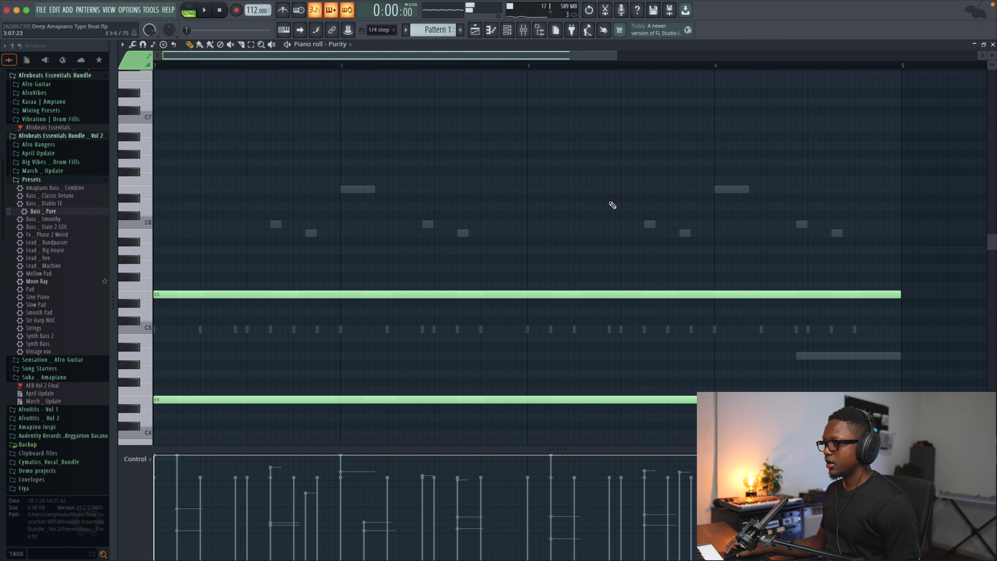
{"action": "left_click", "coordinate": [993, 45]}
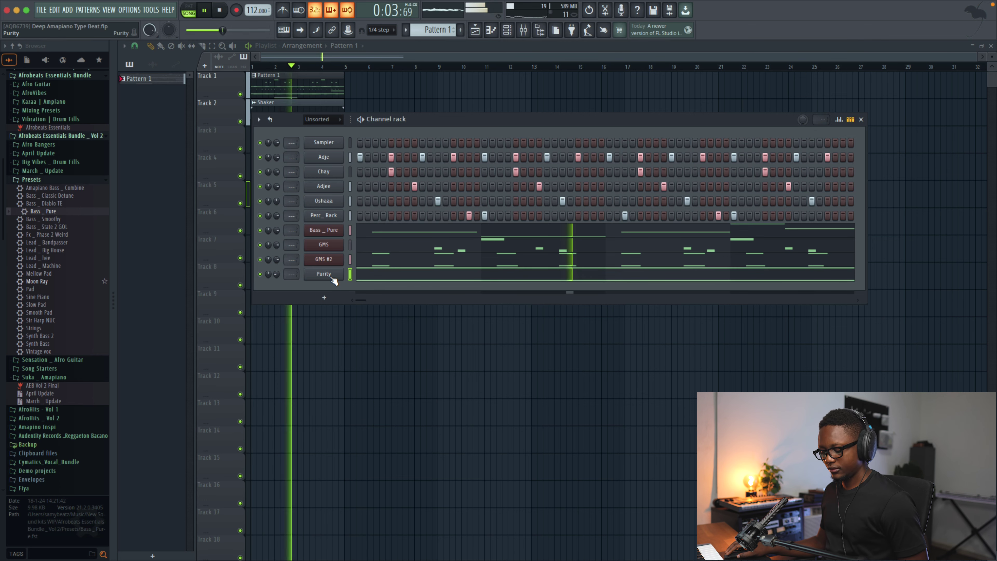
Step: Clone the Purity channel as Purity #2 and switch it to the GM Normal category
{"action": "key", "text": "space"}
{"action": "right_click", "coordinate": [339, 273]}
{"action": "mouse_move", "coordinate": [364, 357]}
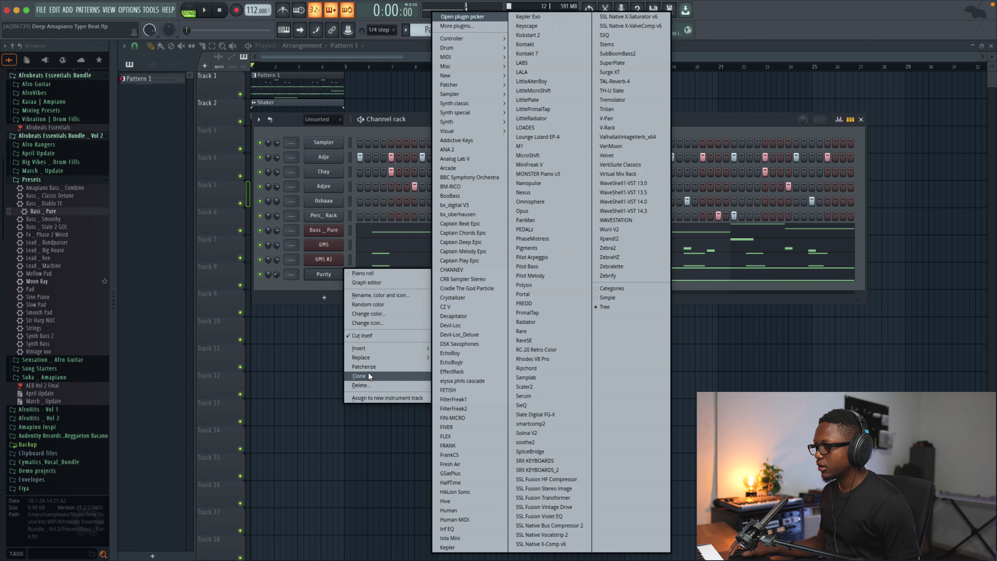
{"action": "left_click", "coordinate": [359, 375]}
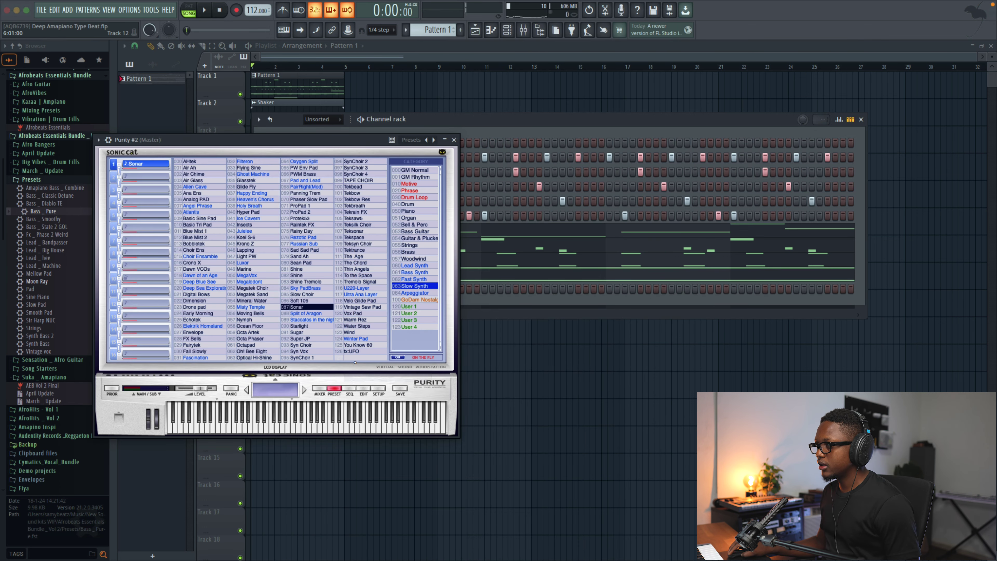
{"action": "left_click", "coordinate": [412, 169]}
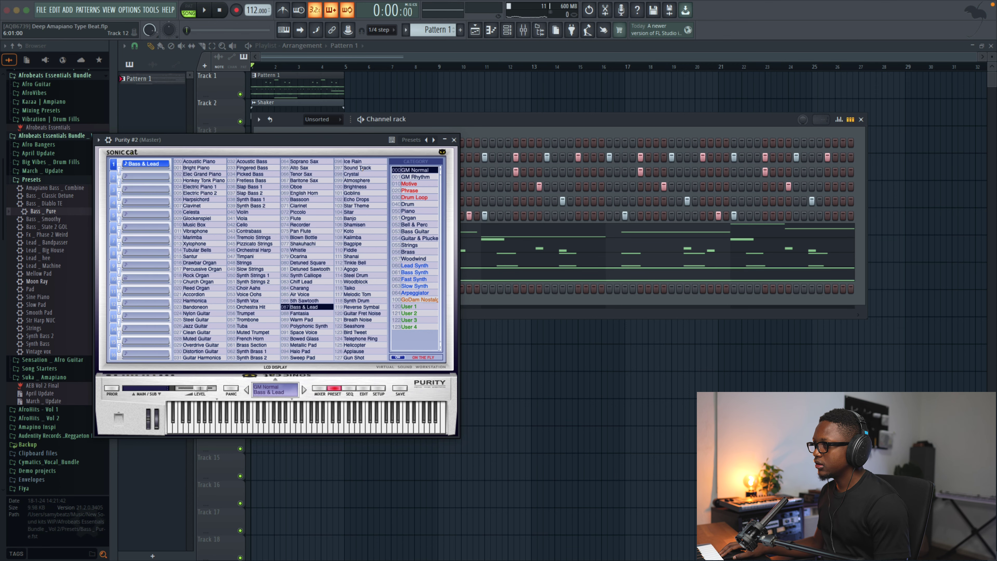
{"action": "left_click", "coordinate": [453, 139]}
Step: Record short notes into Purity #2 with precount, then open the E5 note's properties
{"action": "key", "text": "space"}
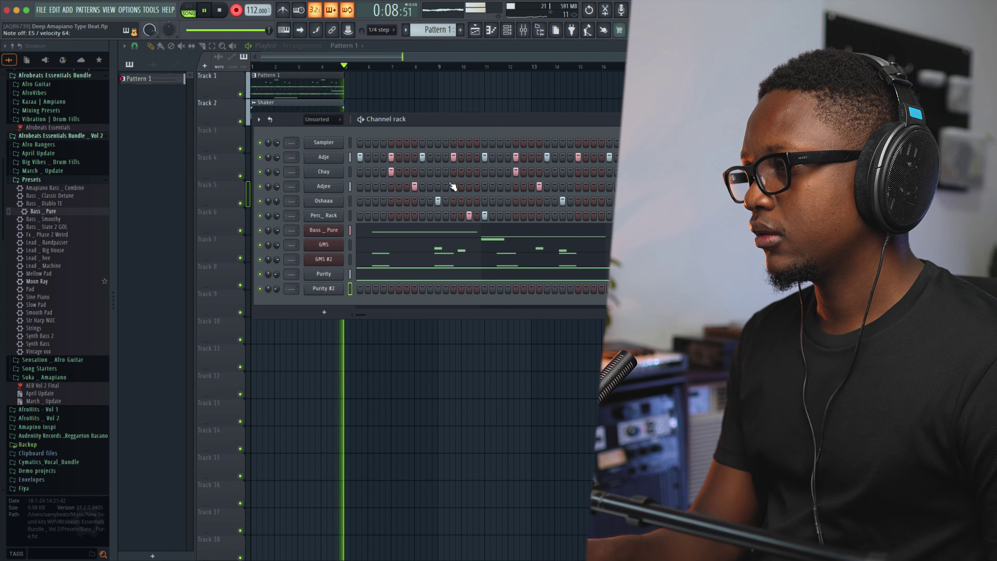
{"action": "key", "text": "space"}
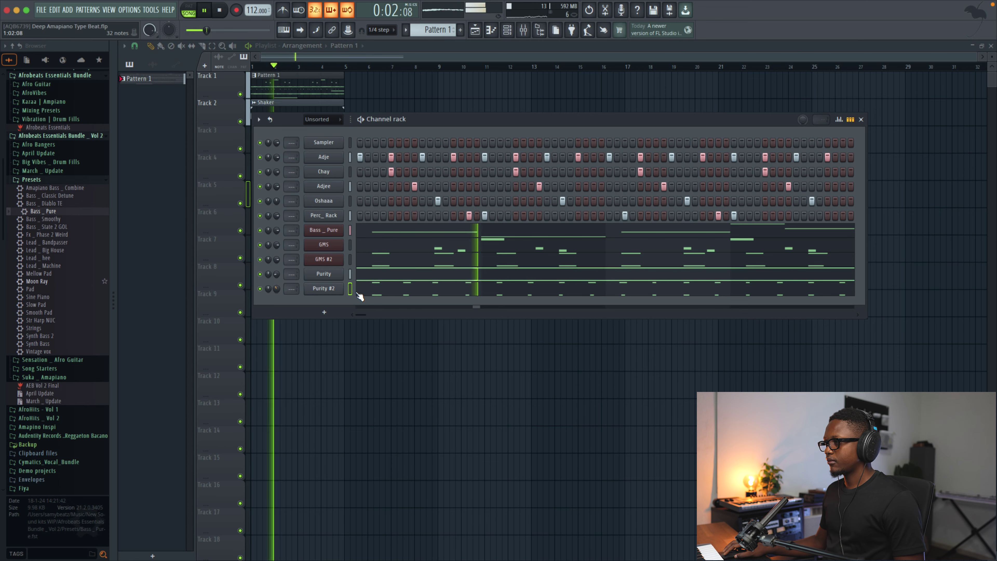
{"action": "left_click", "coordinate": [416, 293]}
{"action": "key", "text": "space"}
{"action": "double_click", "coordinate": [412, 293]}
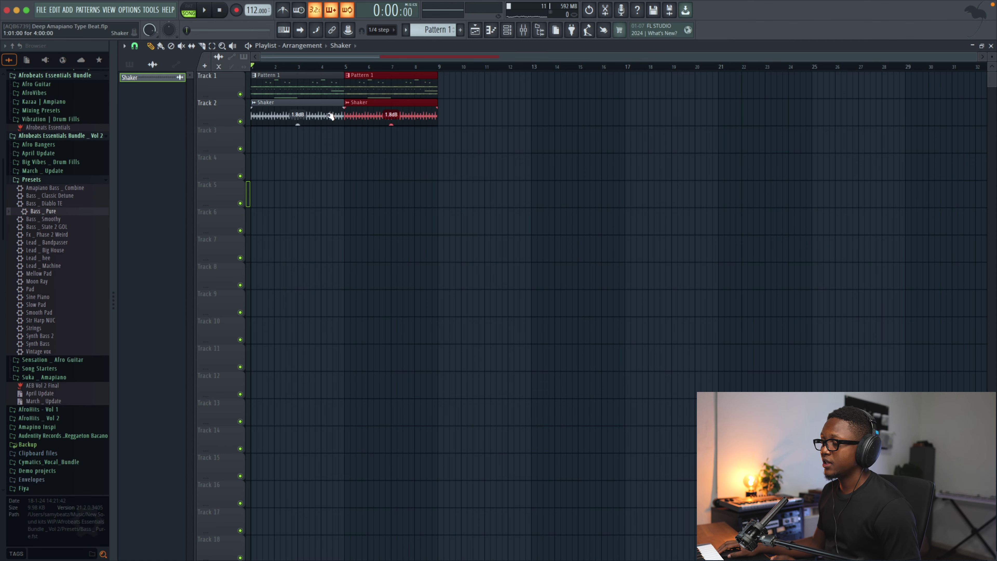
Step: Place the Fx _ Fill in sample on Track 5 near bar 4 and play the arrangement
{"action": "left_click_drag", "start_coordinate": [976, 57], "coordinate": [737, 57]}
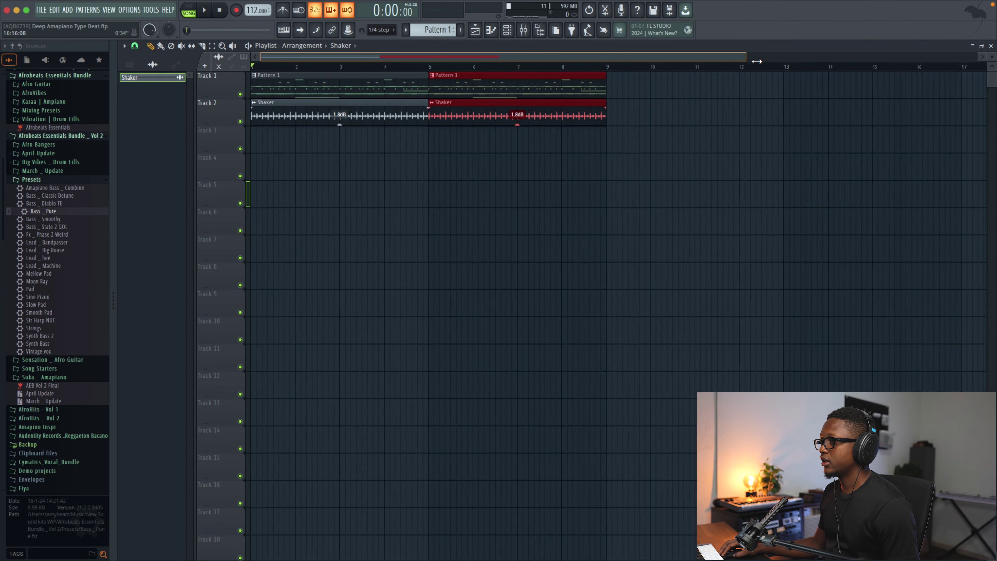
{"action": "scroll", "coordinate": [59, 137], "scroll_direction": "up", "scroll_amount": 10}
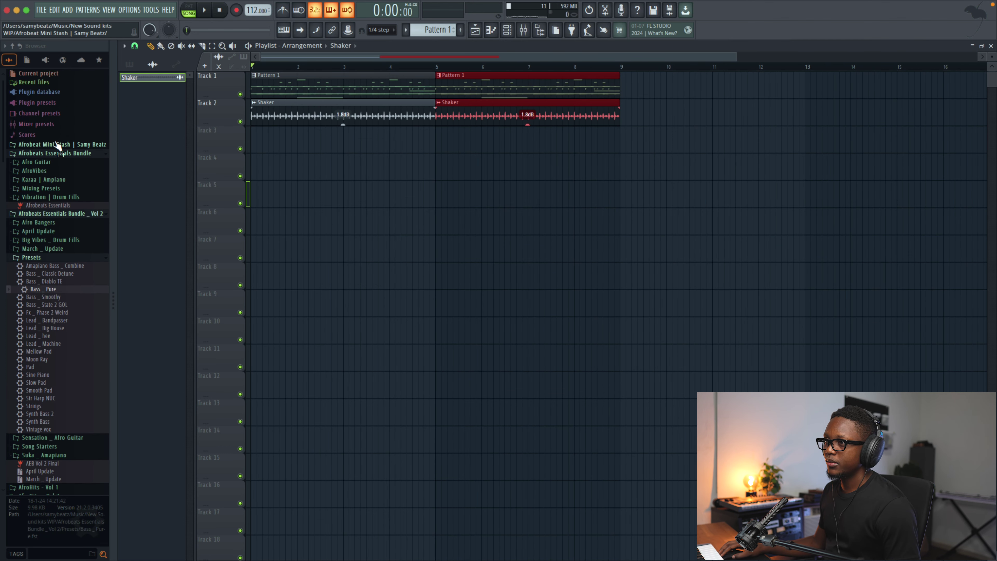
{"action": "left_click", "coordinate": [43, 147]}
{"action": "scroll", "coordinate": [48, 190], "scroll_direction": "up", "scroll_amount": 5}
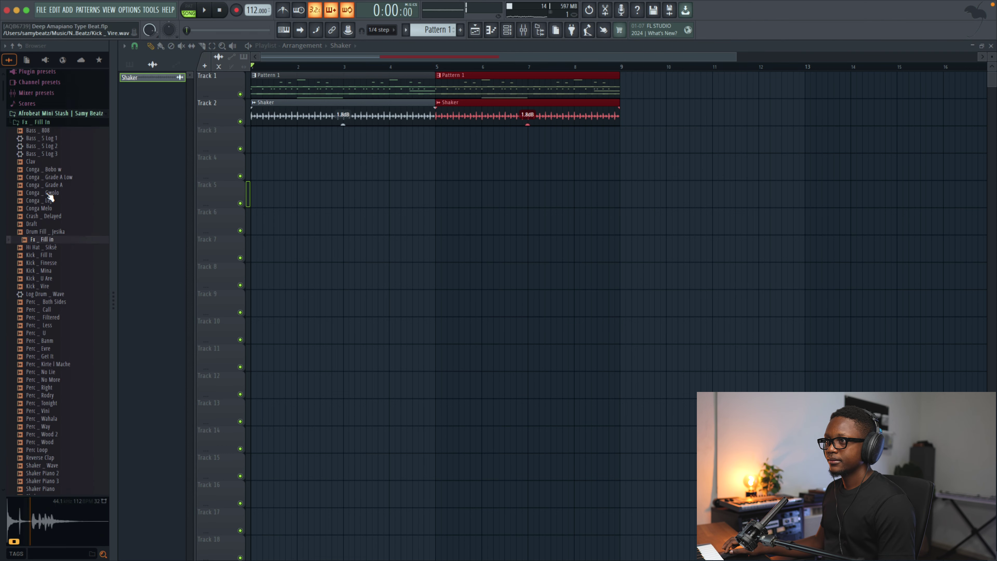
{"action": "scroll", "coordinate": [52, 263], "scroll_direction": "down", "scroll_amount": 2}
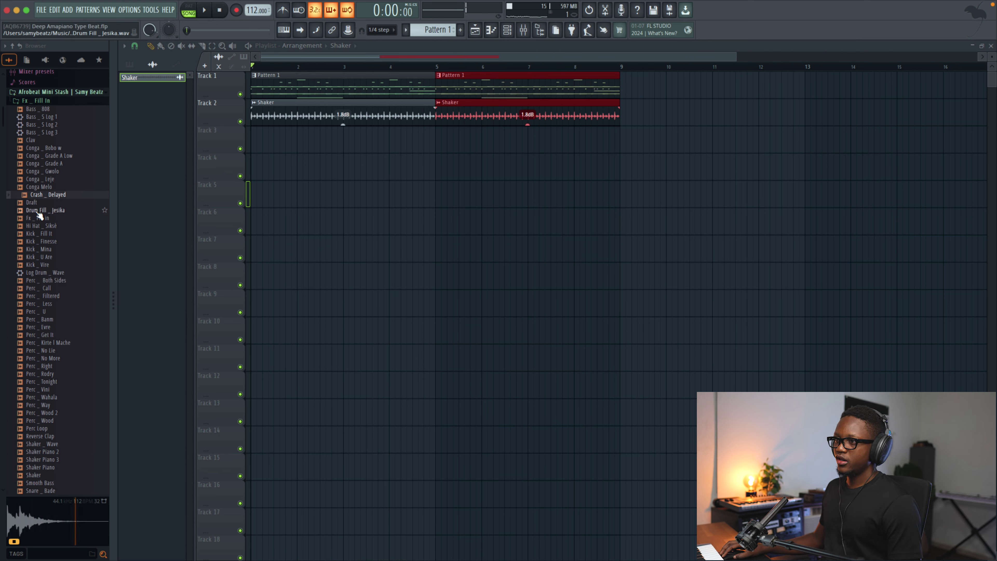
{"action": "left_click_drag", "start_coordinate": [427, 202], "coordinate": [395, 194]}
{"action": "key", "text": "space"}
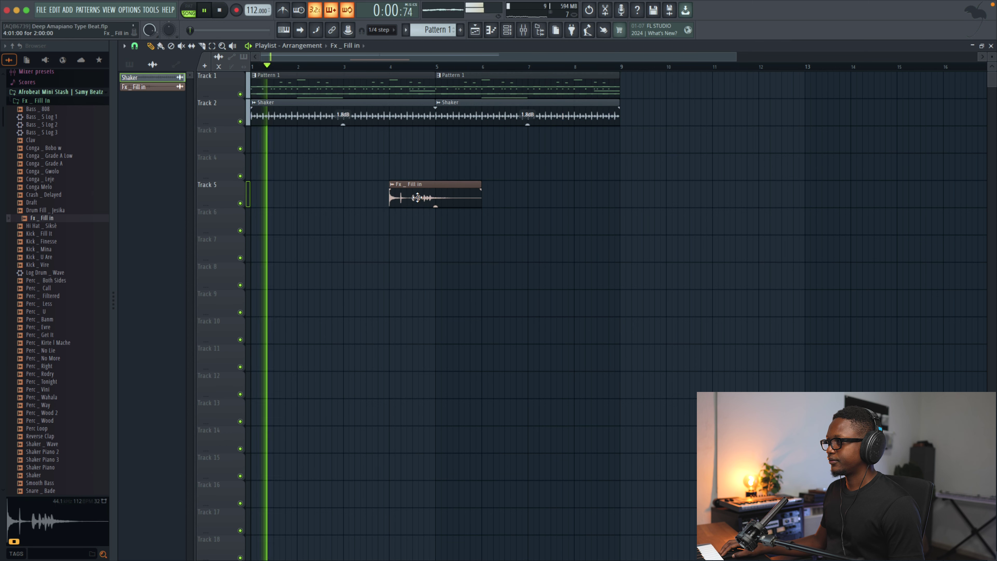
Step: Make the second Pattern 1 clip unique so it becomes Pattern 2
{"action": "left_click", "coordinate": [439, 75]}
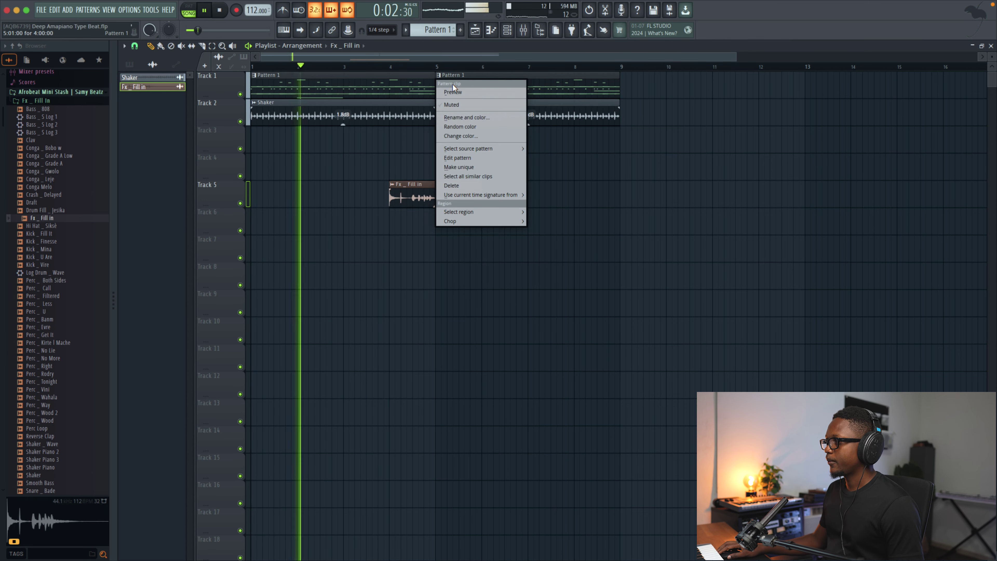
{"action": "left_click", "coordinate": [469, 167]}
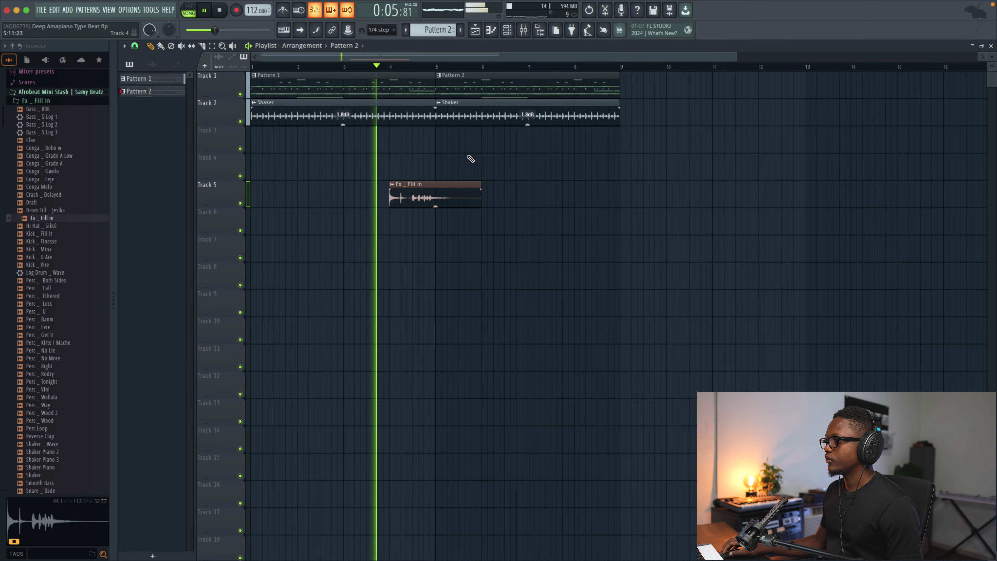
{"action": "scroll", "coordinate": [469, 157], "scroll_direction": "down", "scroll_amount": 2}
{"action": "scroll", "coordinate": [431, 183], "scroll_direction": "up", "scroll_amount": 2}
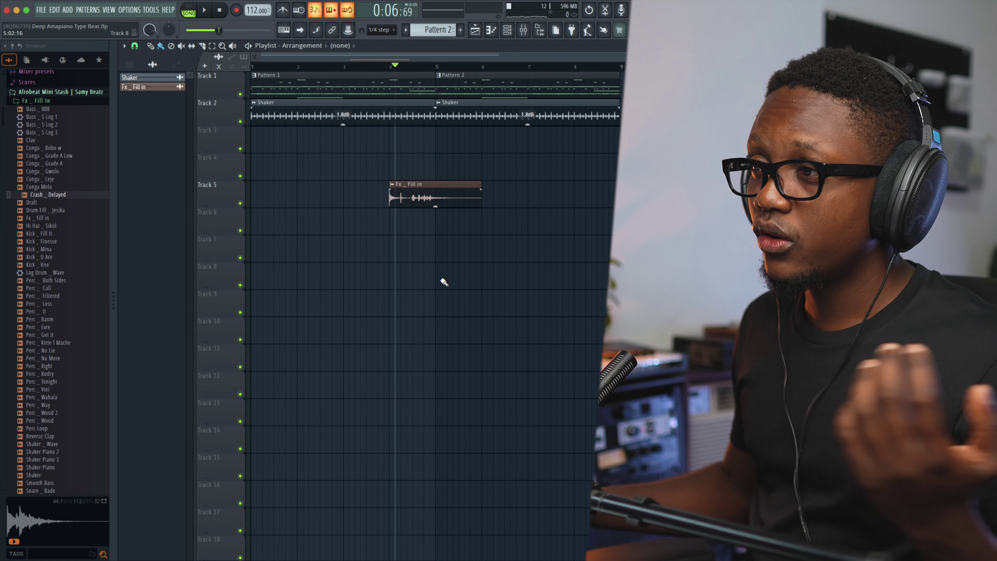
Step: Place the Crash _ Delayed sample on Track 6 around bar 5 and audition it
{"action": "scroll", "coordinate": [84, 167], "scroll_direction": "up", "scroll_amount": 1}
{"action": "left_click_drag", "start_coordinate": [51, 212], "coordinate": [462, 273]}
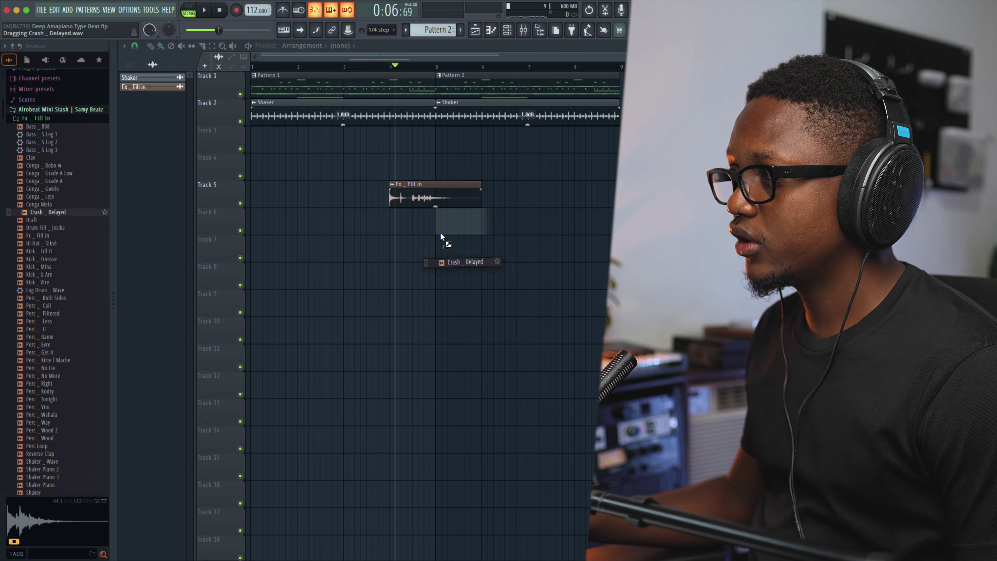
{"action": "left_click_drag", "start_coordinate": [440, 234], "coordinate": [481, 233]}
{"action": "key", "text": "space"}
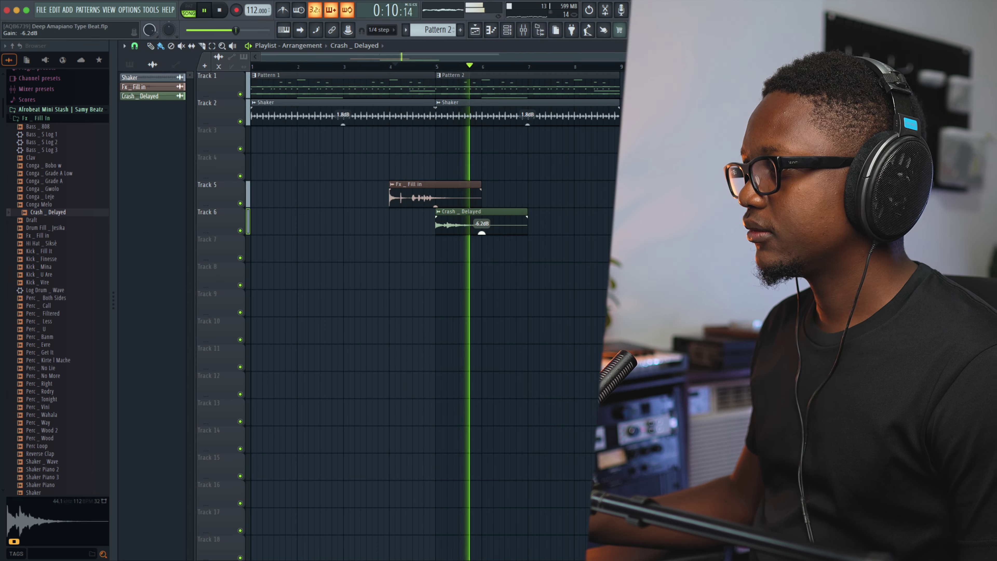
{"action": "key", "text": "space"}
Step: Make Pattern 2 the current pattern and show its channels in the Channel rack
{"action": "right_click", "coordinate": [440, 75]}
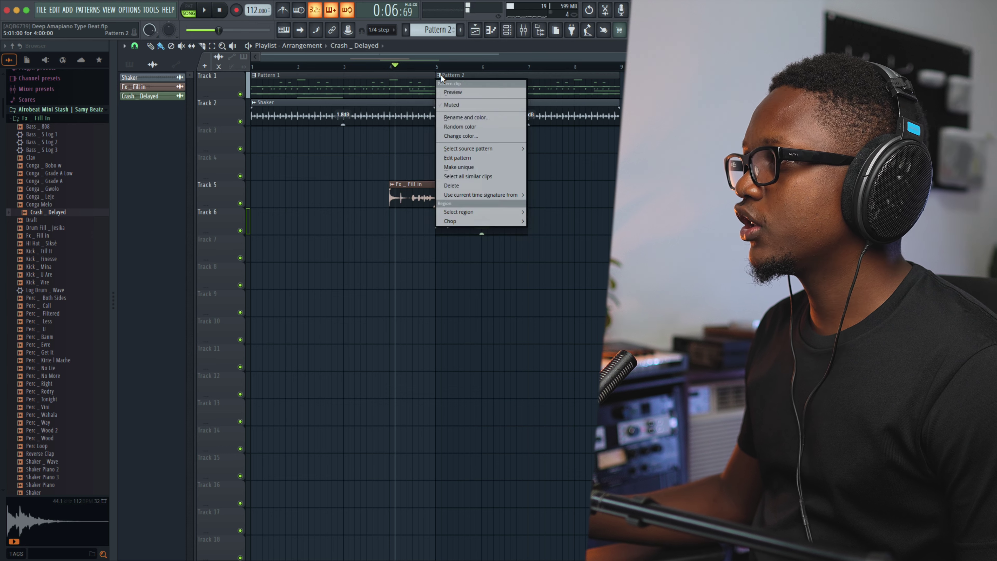
{"action": "left_click", "coordinate": [478, 78]}
{"action": "left_click", "coordinate": [506, 30]}
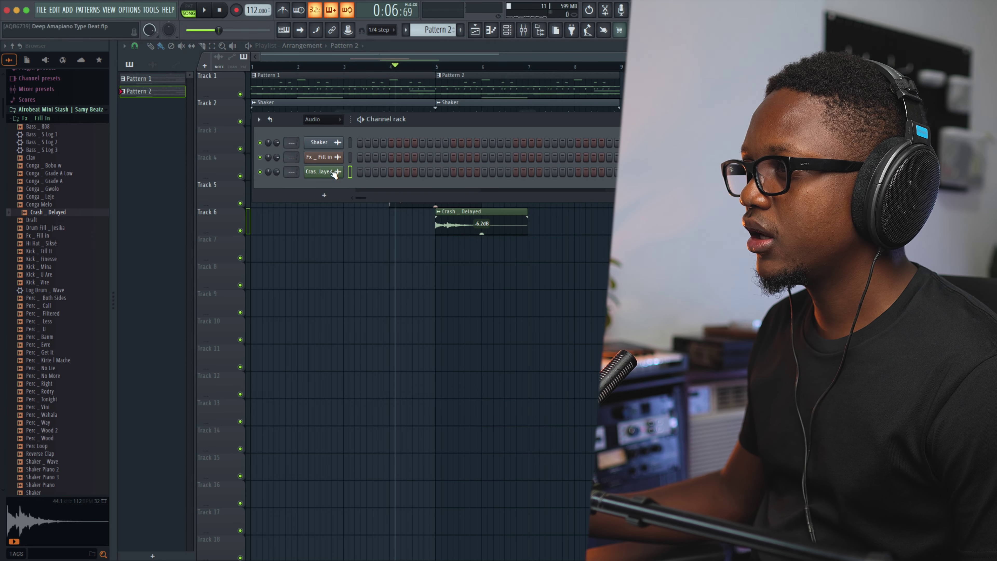
Step: Set the Channel rack filter to All and clear Bass _ Pure's notes from Pattern 2
{"action": "left_click", "coordinate": [325, 130]}
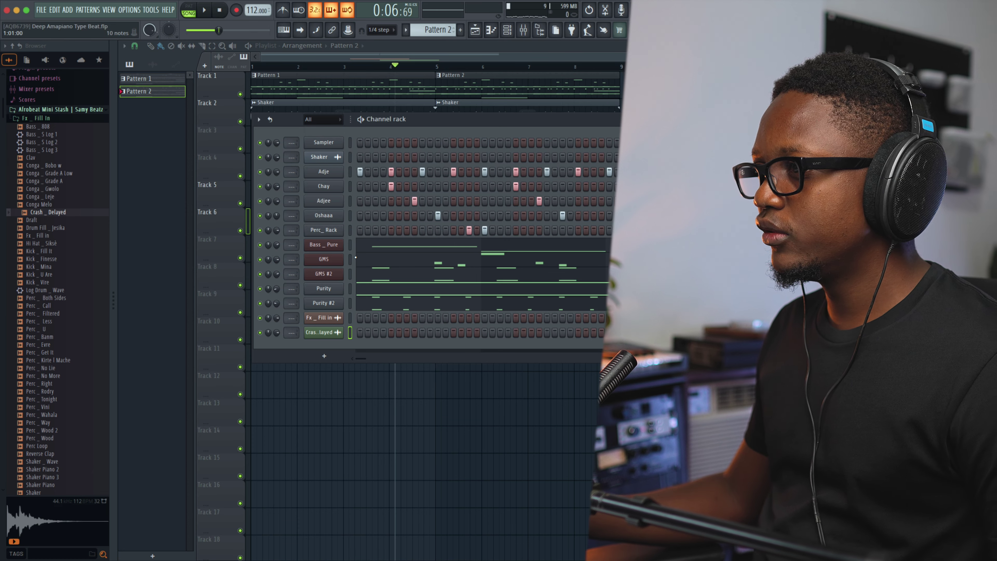
{"action": "left_click_drag", "start_coordinate": [49, 173], "coordinate": [76, 183]}
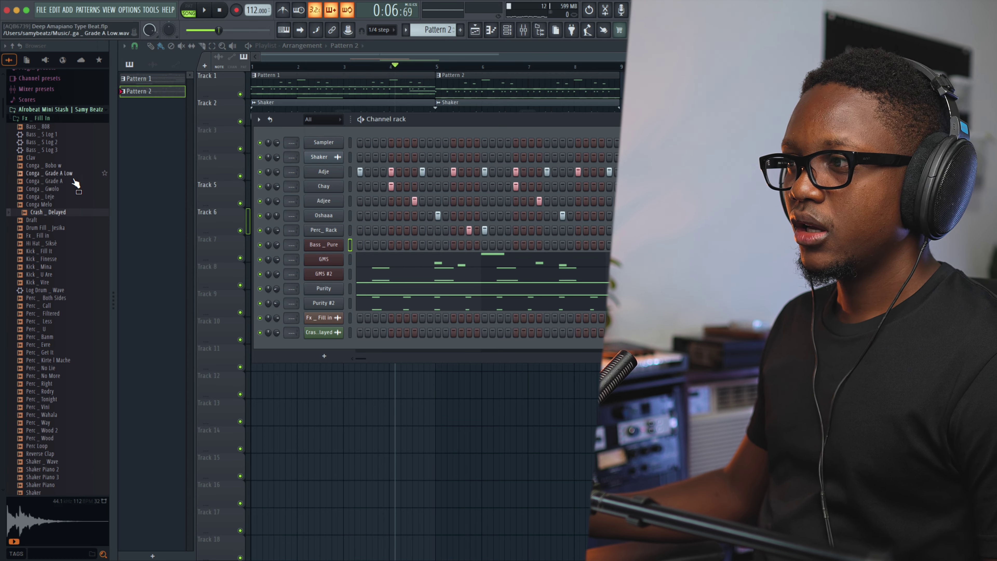
{"action": "left_click", "coordinate": [45, 110]}
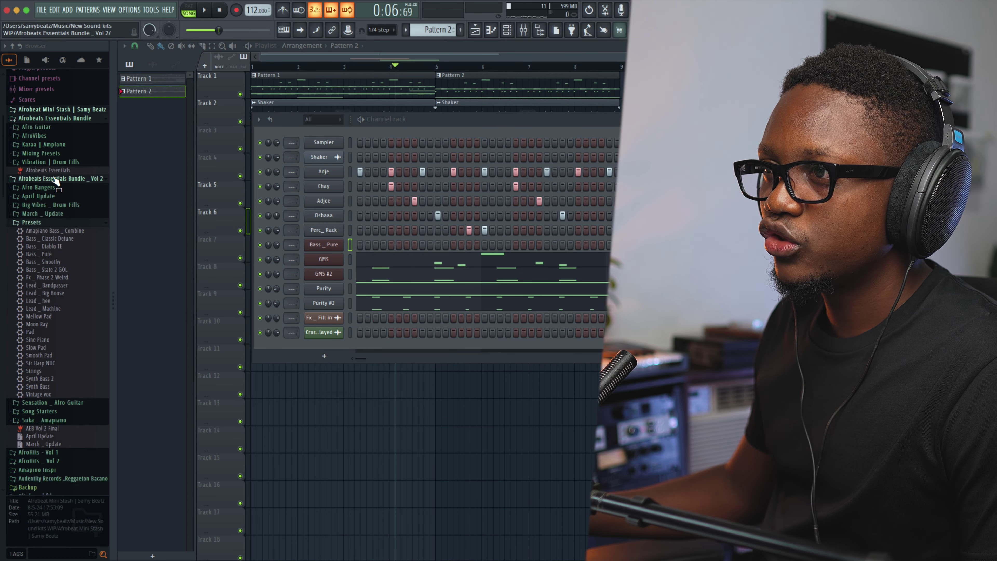
Step: Add the SB _ Log Vibe and SB _ Basic Log Vibe presets from Suka _ Amapiano to the rack
{"action": "left_click", "coordinate": [42, 222]}
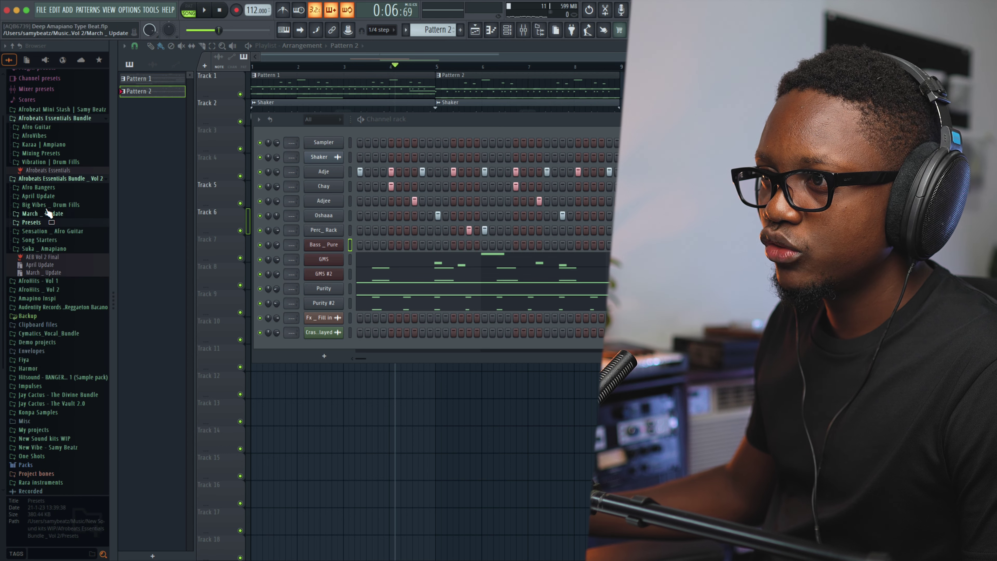
{"action": "left_click", "coordinate": [53, 251]}
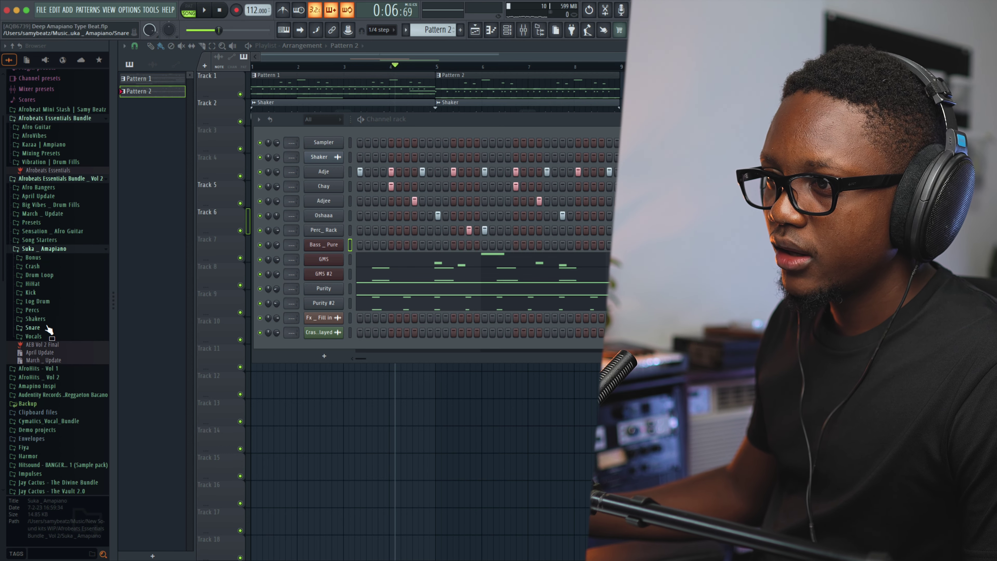
{"action": "left_click", "coordinate": [38, 301]}
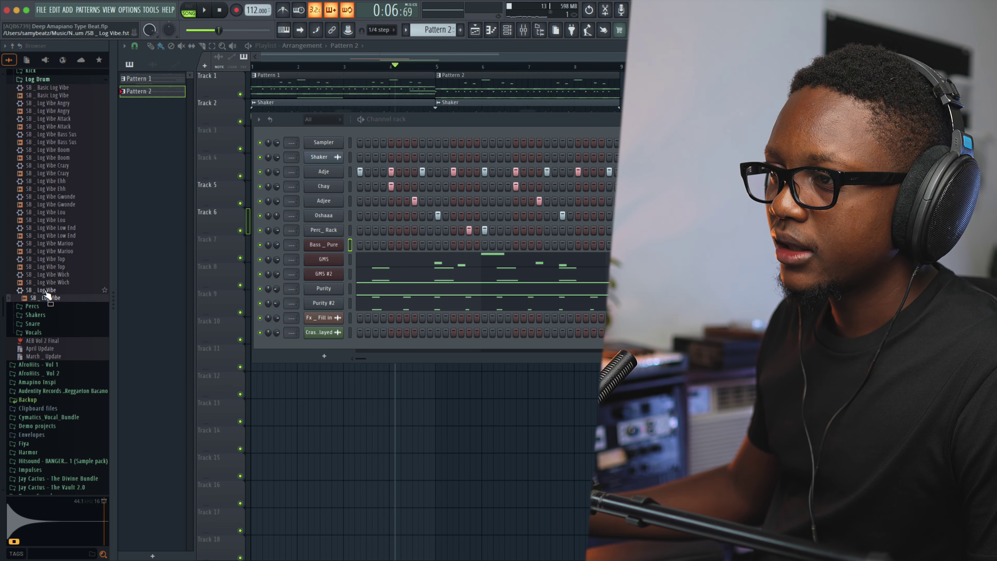
{"action": "left_click_drag", "start_coordinate": [46, 294], "coordinate": [329, 346]}
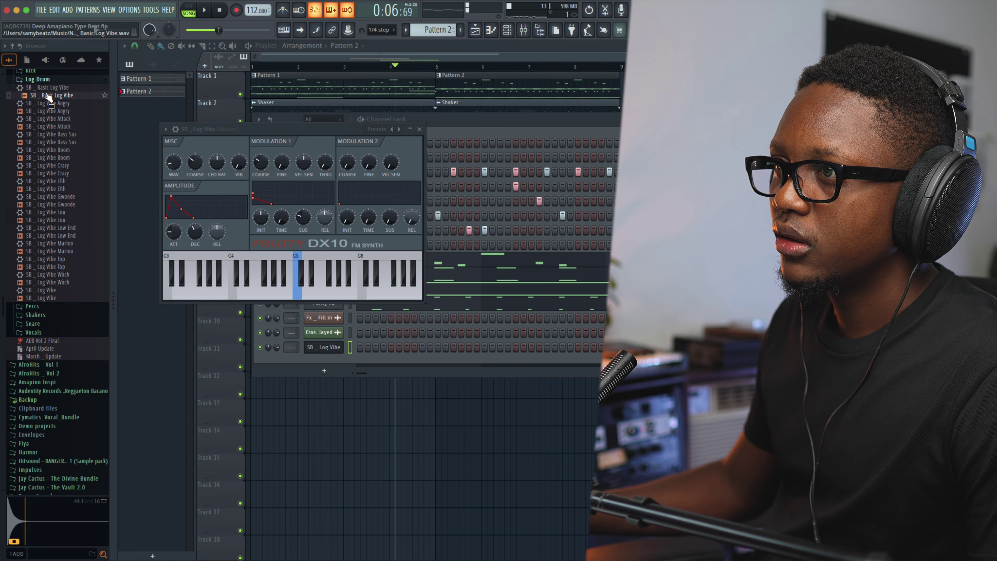
{"action": "left_click_drag", "start_coordinate": [48, 97], "coordinate": [344, 348]}
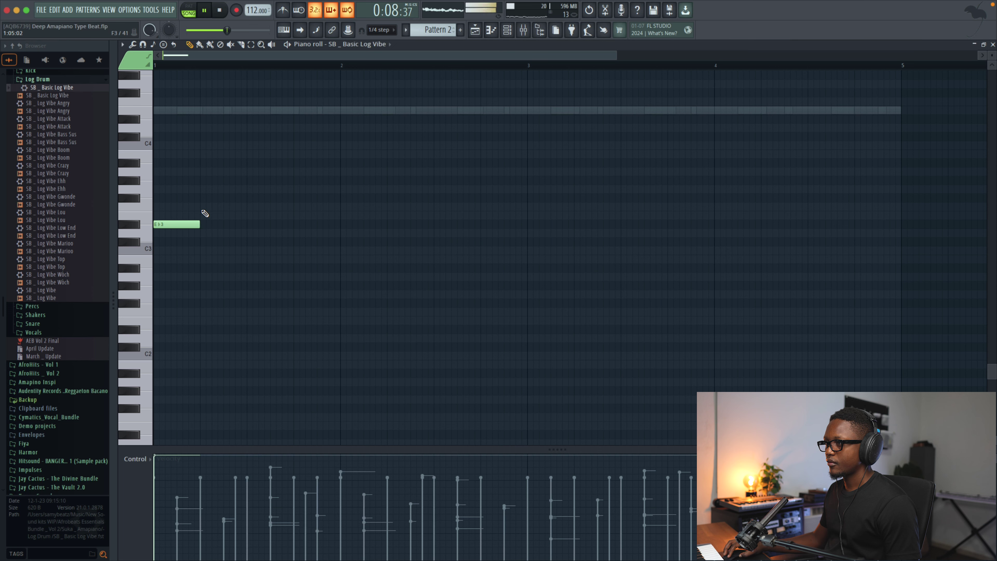
Step: Add an E3 note after the Eb3 note and audition the log drum pattern
{"action": "left_click", "coordinate": [204, 215]}
{"action": "key", "text": "space"}
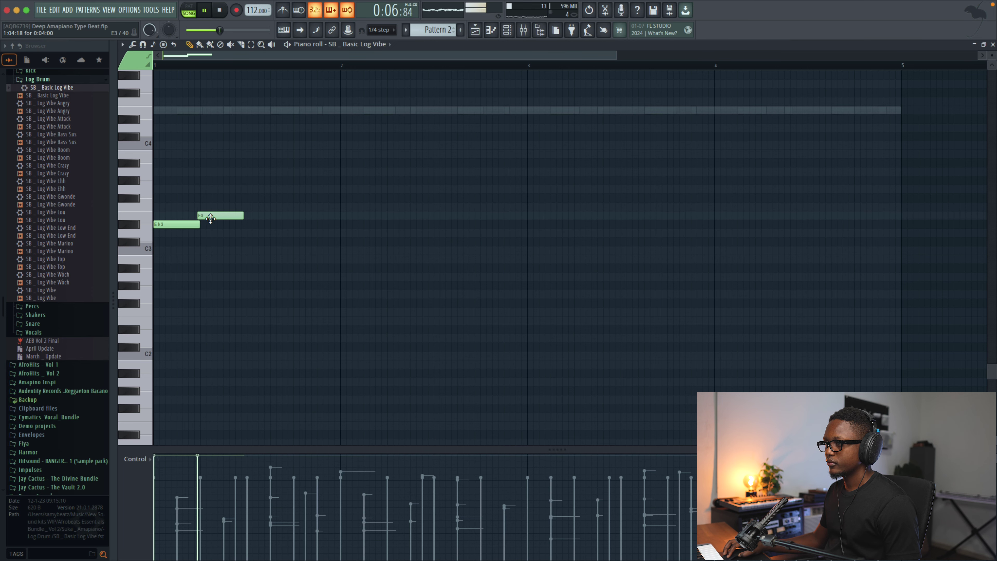
{"action": "key", "text": "space"}
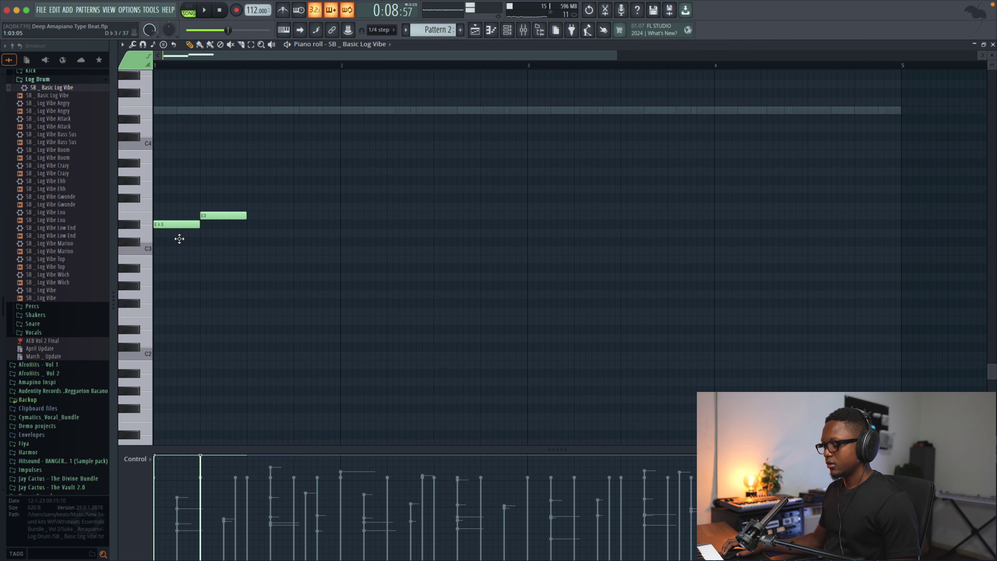
{"action": "key", "text": "space"}
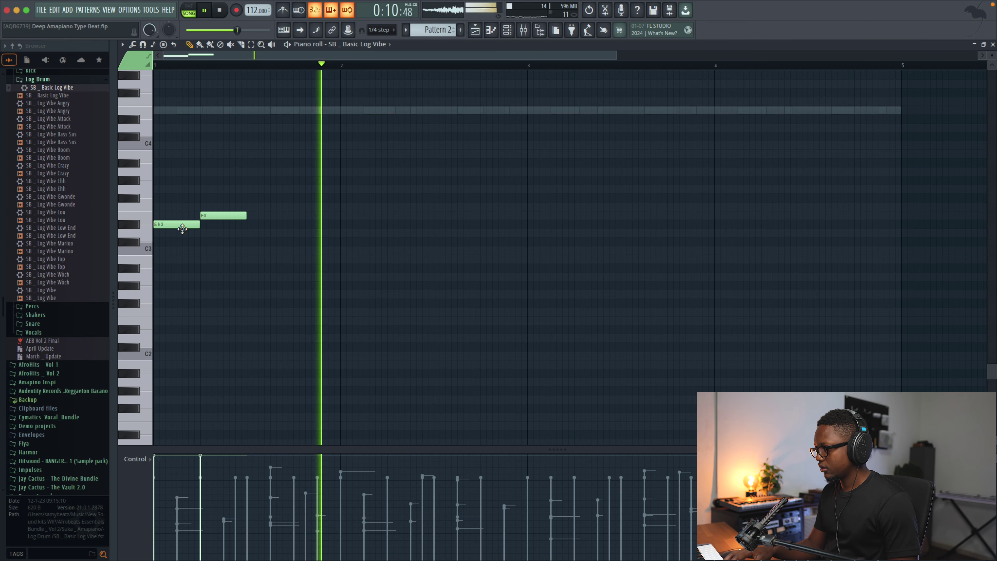
{"action": "key", "text": "space"}
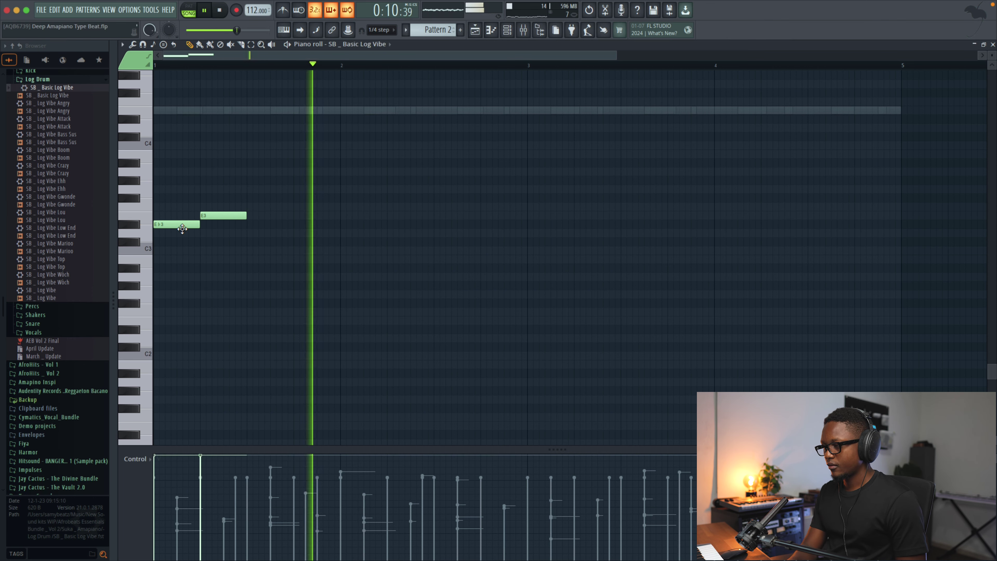
{"action": "key", "text": "space"}
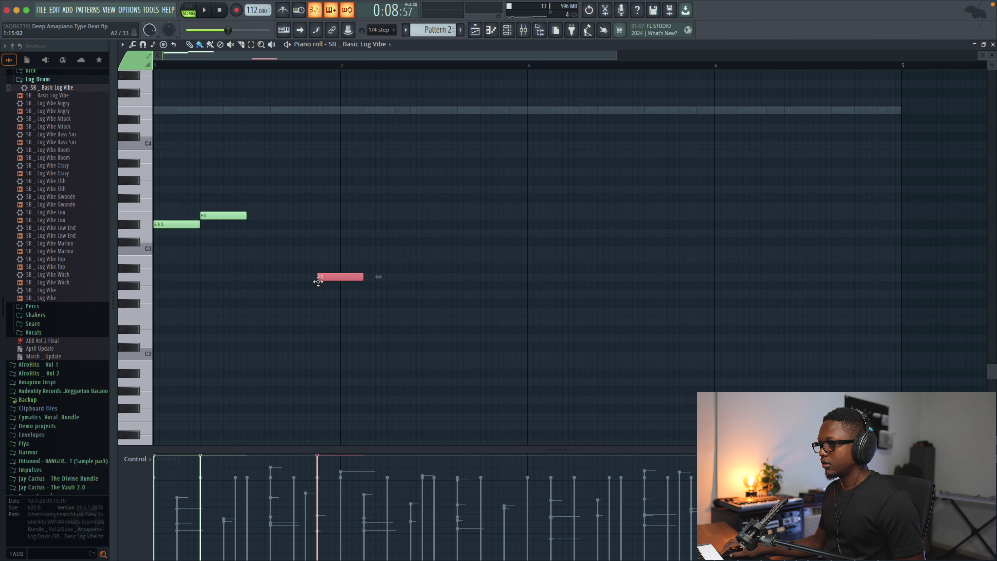
{"action": "key", "text": "space"}
Step: Place two A2 notes near bar 2 and lengthen the bar-2 E3 note
{"action": "left_click_drag", "start_coordinate": [318, 282], "coordinate": [357, 278]}
{"action": "key", "text": "space"}
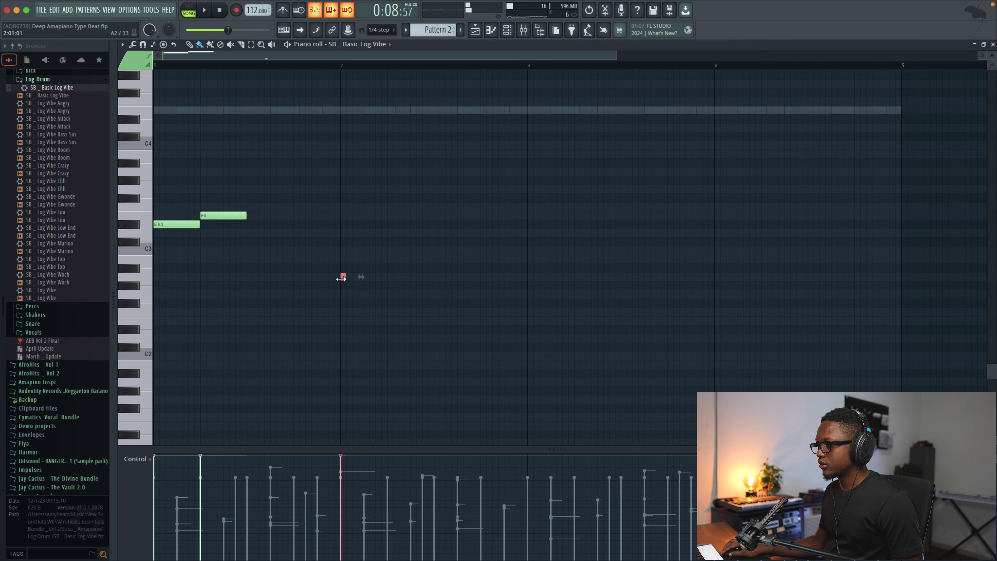
{"action": "key", "text": "space"}
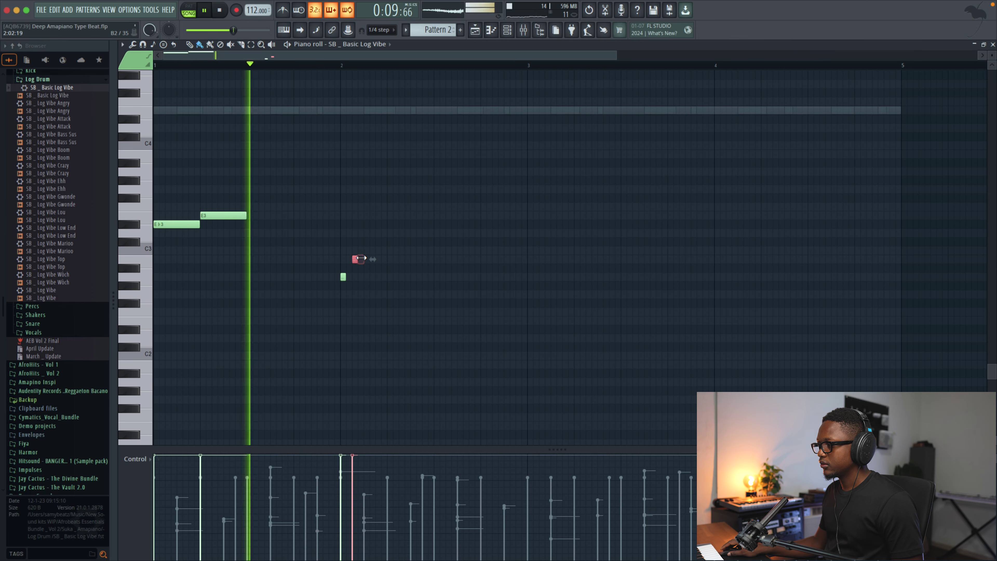
{"action": "left_click", "coordinate": [355, 277]}
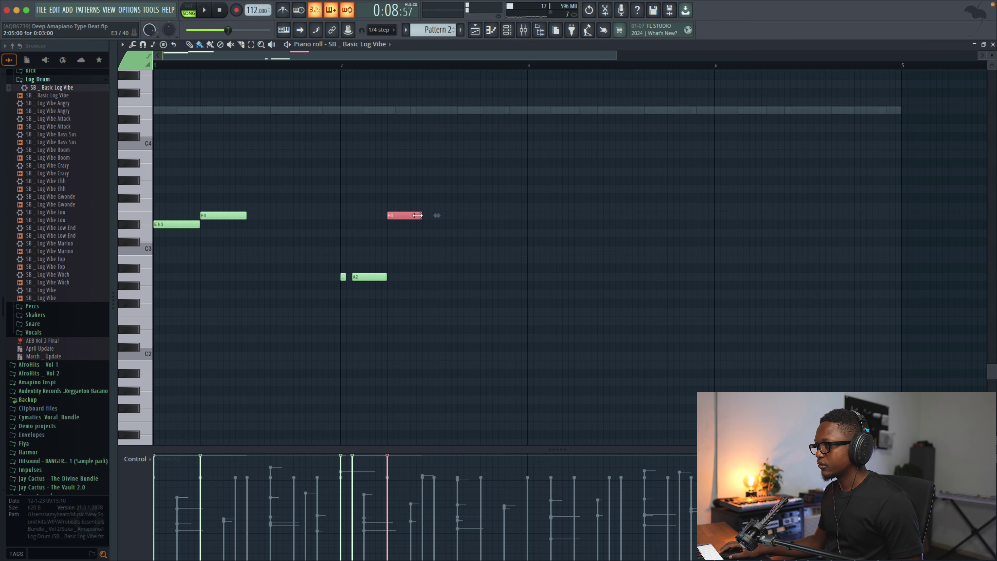
{"action": "left_click_drag", "start_coordinate": [417, 215], "coordinate": [433, 219]}
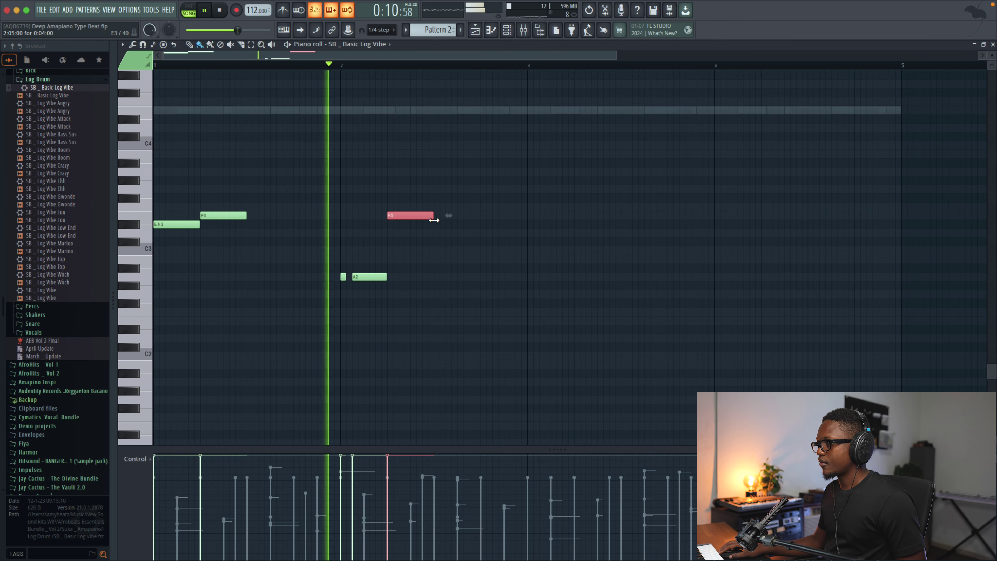
{"action": "key", "text": "space"}
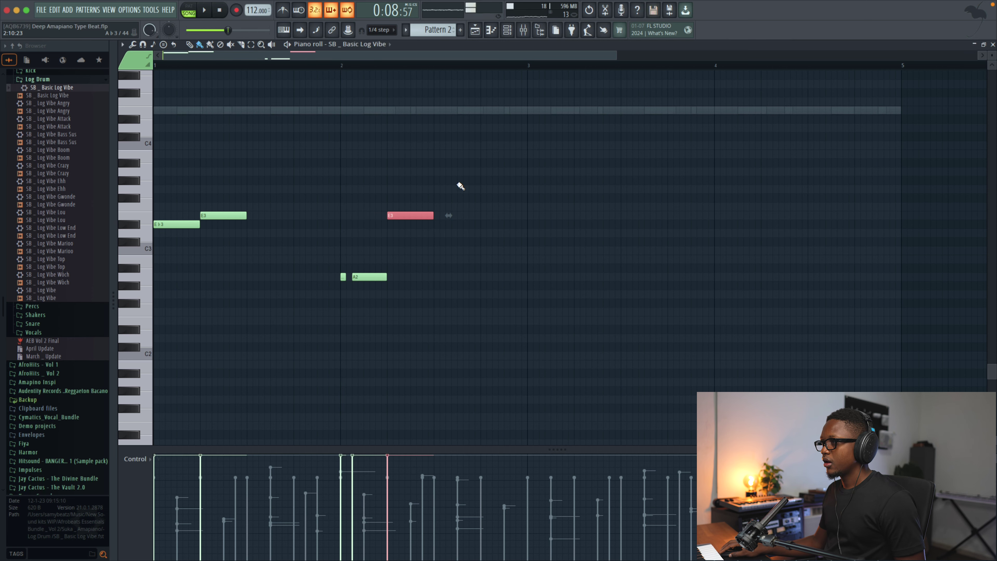
Step: Duplicate the notes of bars 1–3 with Ctrl+B and play the doubled pattern
{"action": "left_click_drag", "start_coordinate": [533, 72], "coordinate": [5, 88]}
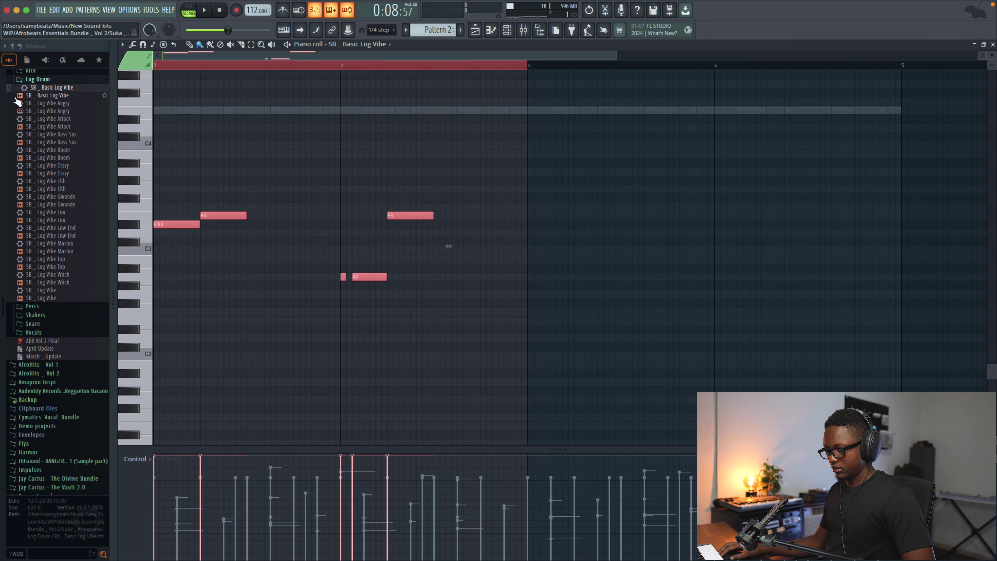
{"action": "key", "text": "ctrl+b"}
{"action": "key", "text": "space"}
{"action": "left_click", "coordinate": [556, 67]}
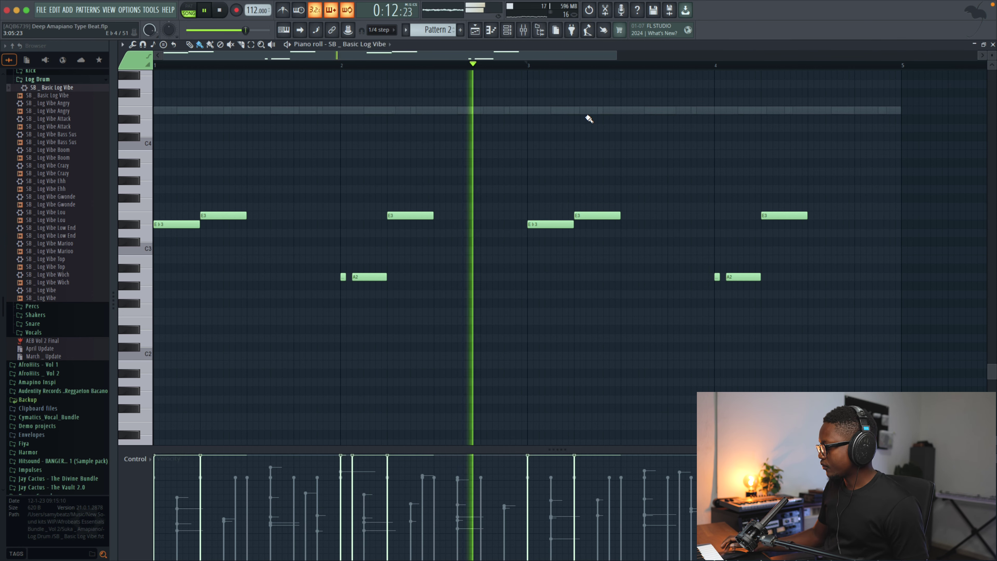
Step: Raise the bar-4 A2 notes an octave and end bar 4 with Gb3 notes stopping at bar 5
{"action": "scroll", "coordinate": [589, 118], "scroll_direction": "down", "scroll_amount": 2}
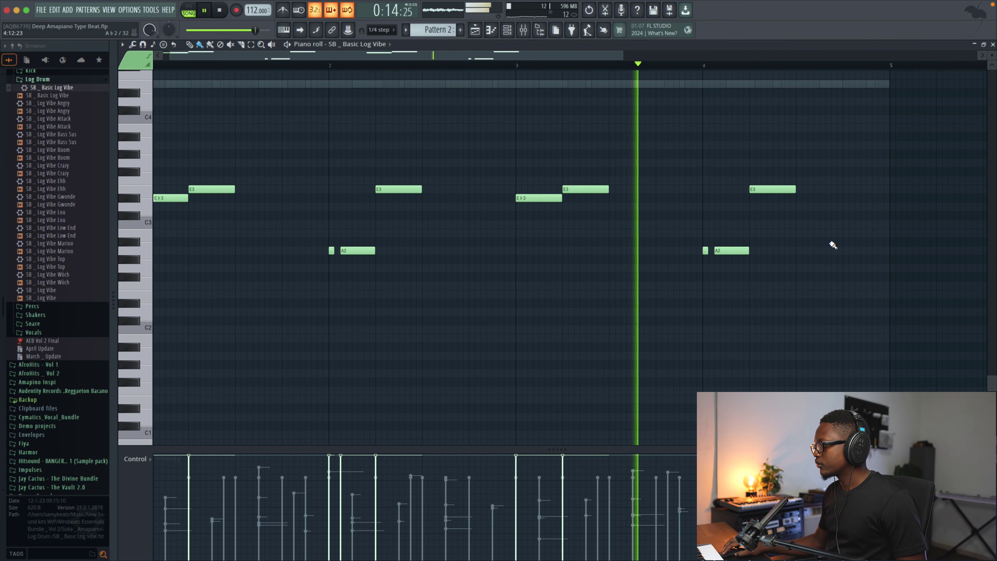
{"action": "left_click_drag", "start_coordinate": [746, 250], "coordinate": [763, 145]}
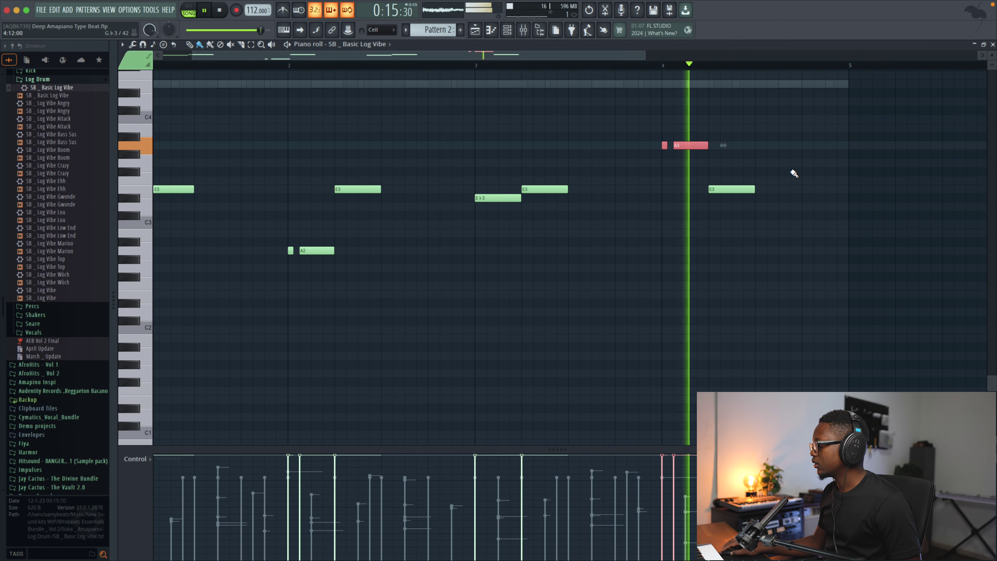
{"action": "left_click", "coordinate": [793, 172]}
{"action": "left_click", "coordinate": [827, 154]}
{"action": "key", "text": "space"}
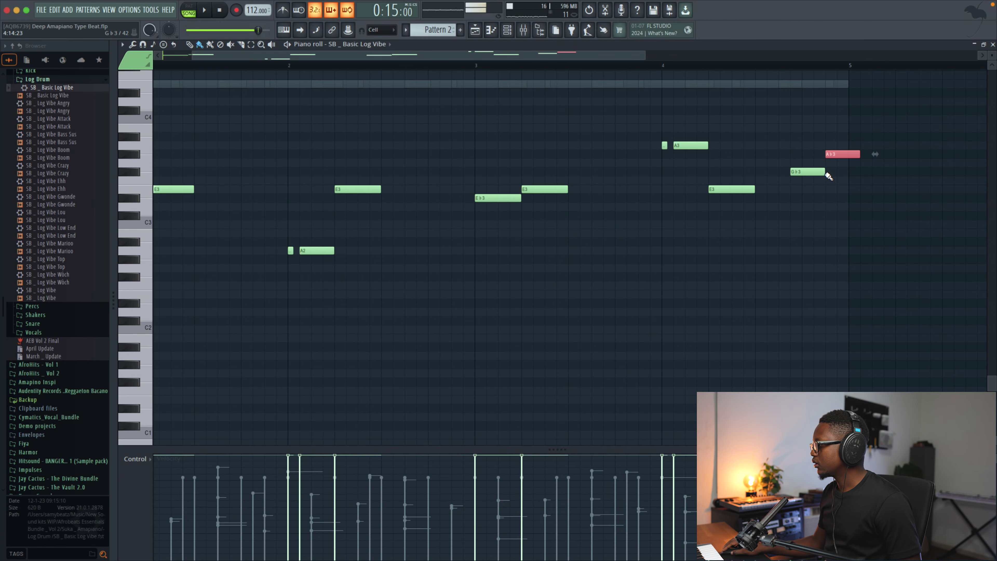
{"action": "key", "text": "space"}
{"action": "key", "text": "Down"}
{"action": "key", "text": "Down"}
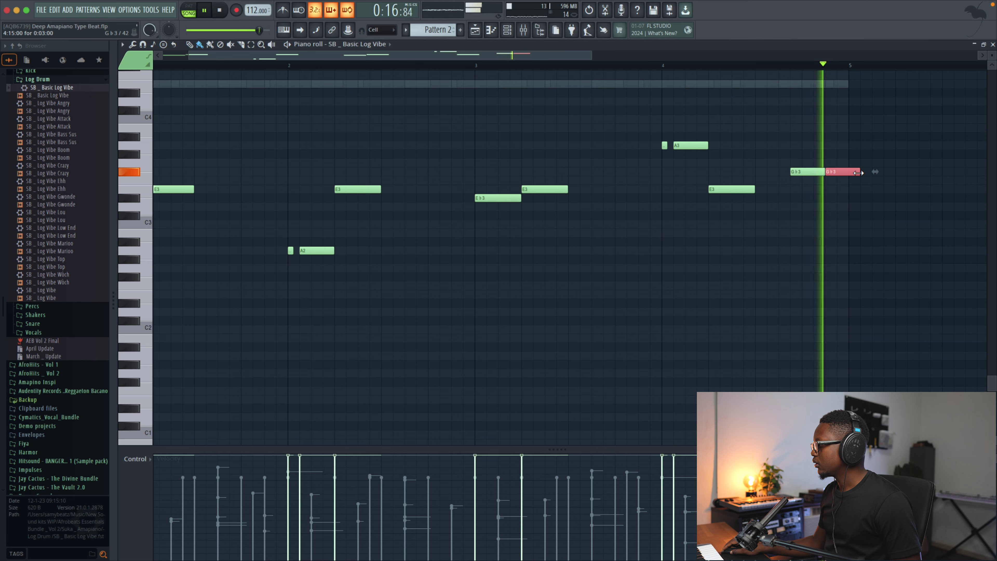
{"action": "left_click_drag", "start_coordinate": [857, 173], "coordinate": [849, 172]}
{"action": "key", "text": "space"}
{"action": "key", "text": "space"}
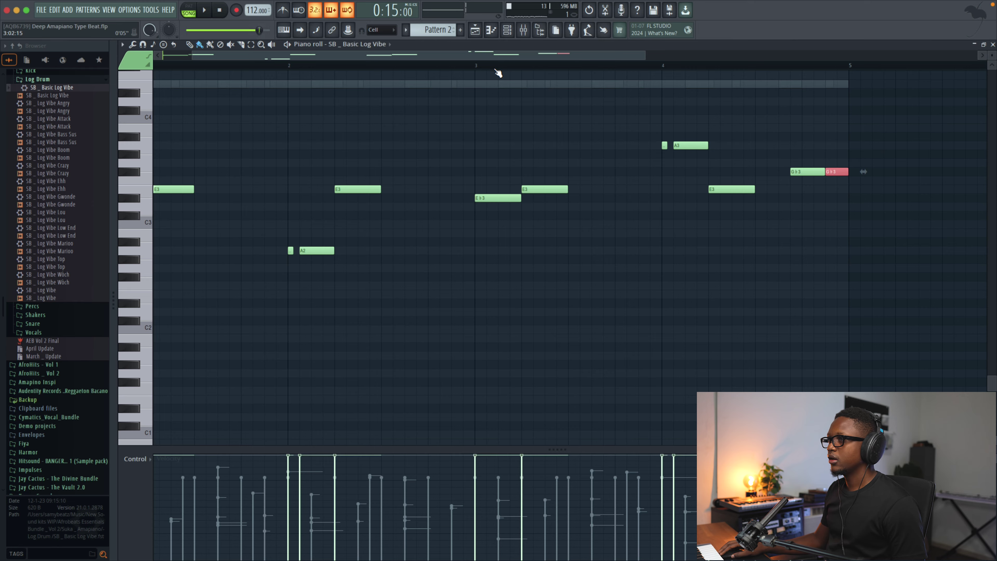
{"action": "scroll", "coordinate": [658, 69], "scroll_direction": "down", "scroll_amount": 2}
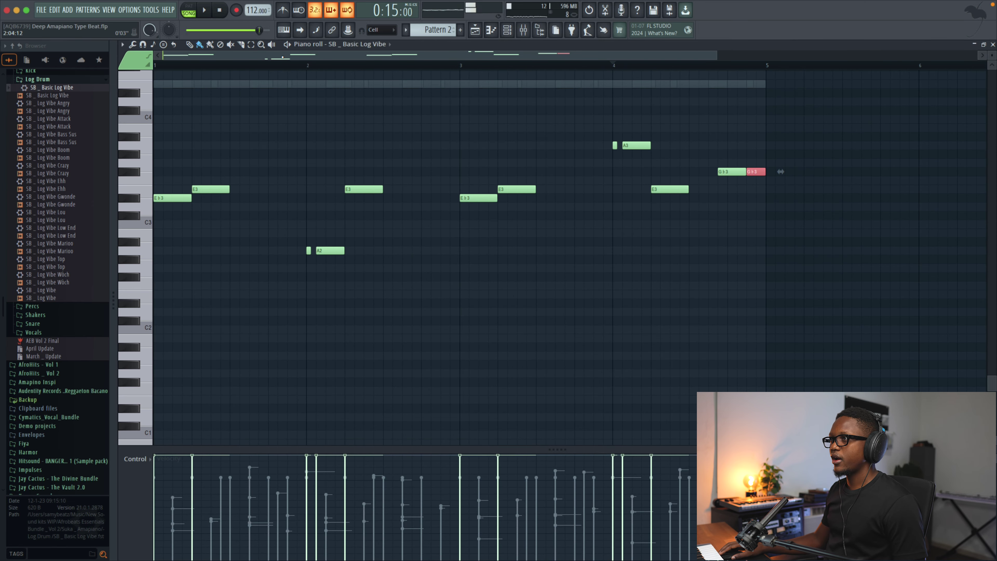
{"action": "left_click", "coordinate": [475, 30]}
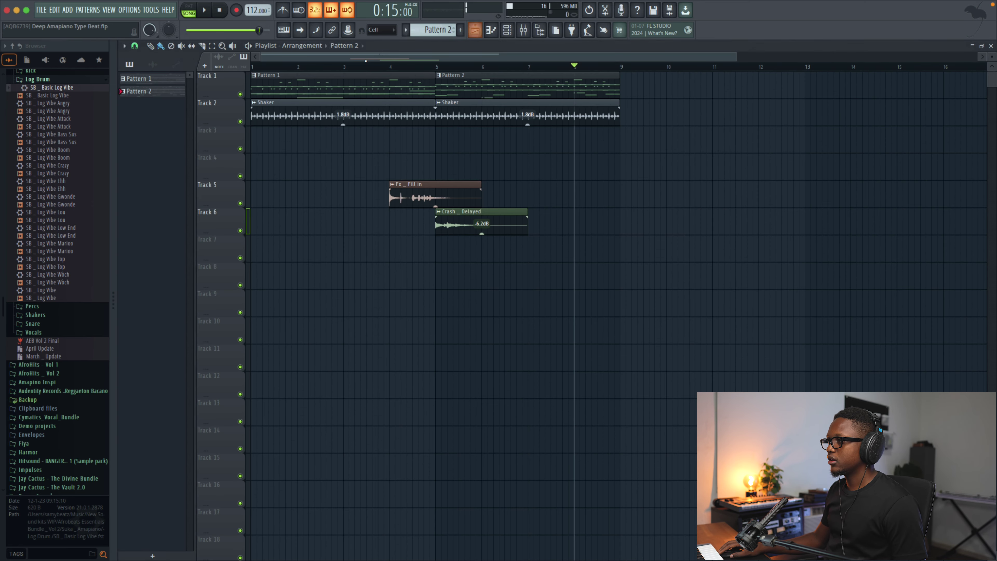
Step: Play from bar 5 and bring up the Crash _ Delayed clip's channel settings
{"action": "left_click", "coordinate": [433, 68]}
{"action": "key", "text": "space"}
{"action": "left_click", "coordinate": [453, 228]}
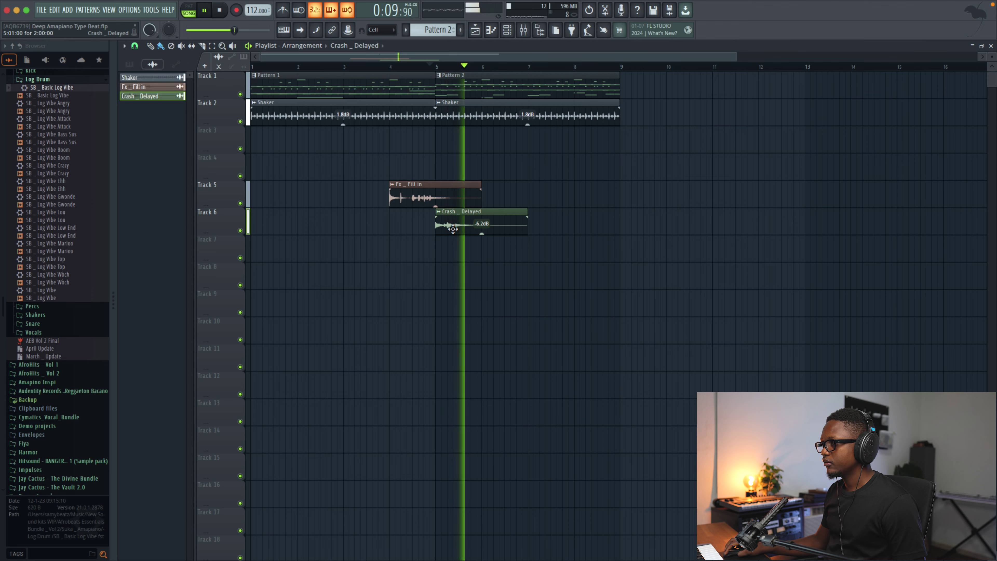
{"action": "double_click", "coordinate": [453, 228]}
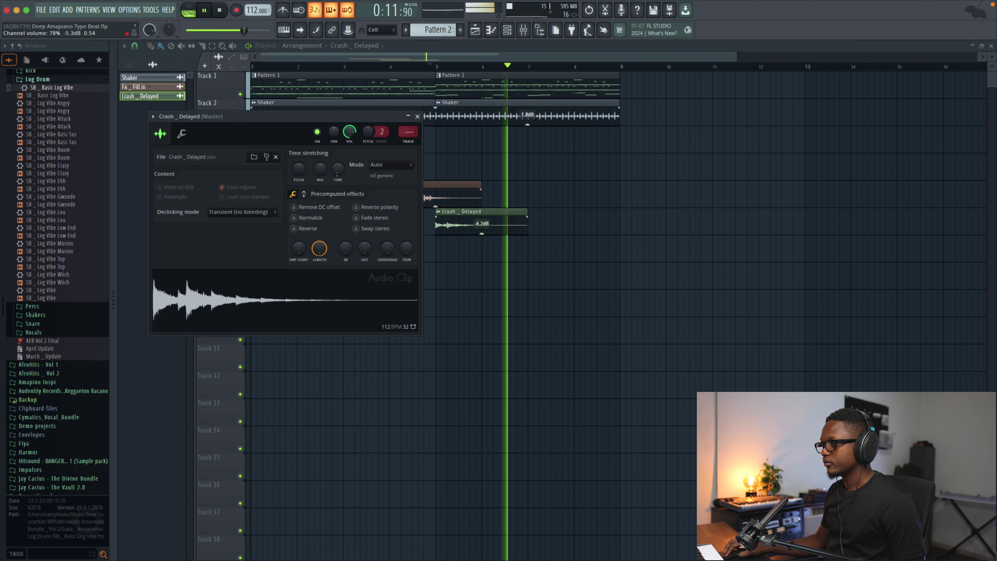
Step: View the SB _ Basic Log Vibe notes in the piano roll, then close it and the crash settings
{"action": "left_click", "coordinate": [490, 30]}
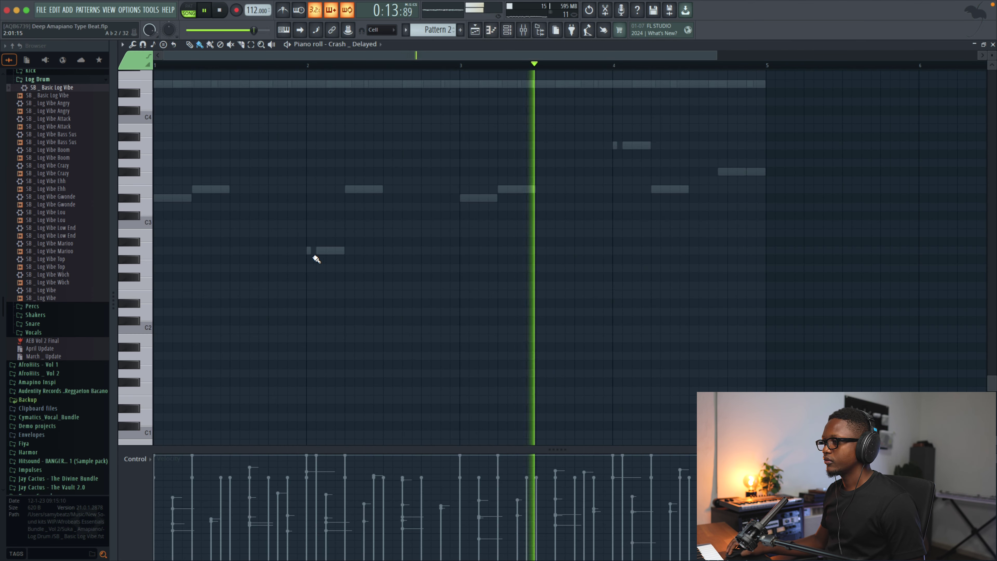
{"action": "left_click", "coordinate": [365, 45]}
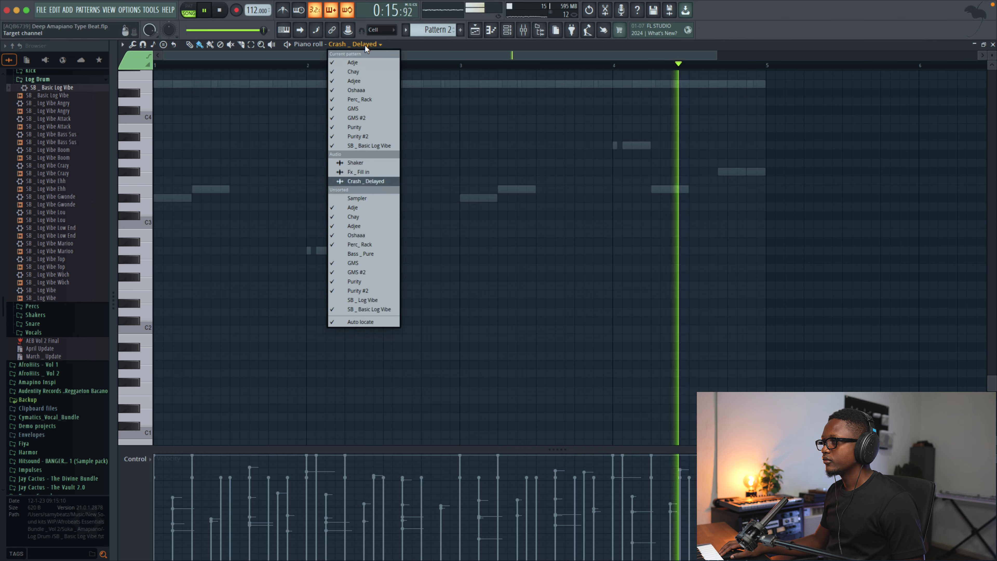
{"action": "left_click", "coordinate": [371, 309]}
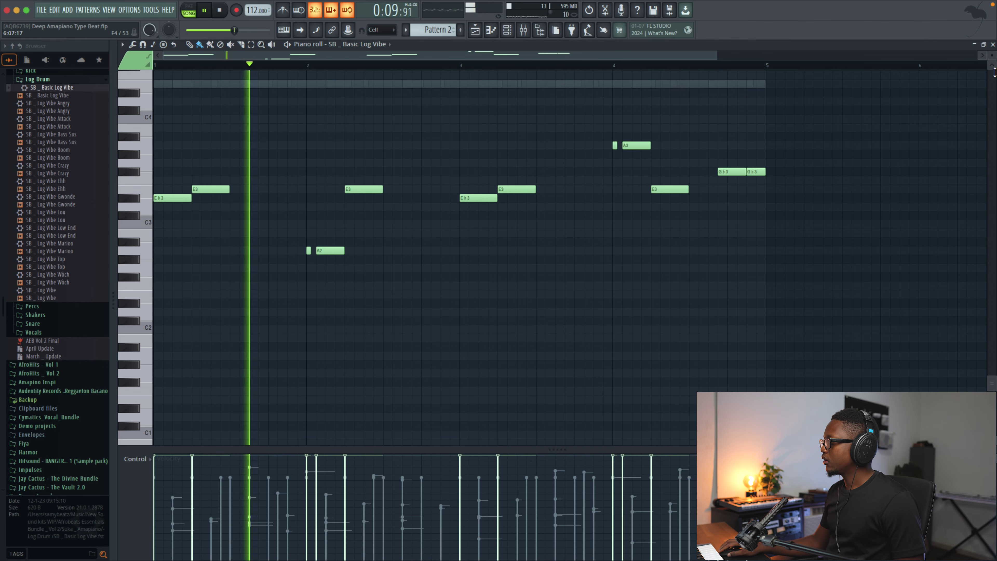
{"action": "left_click", "coordinate": [992, 44]}
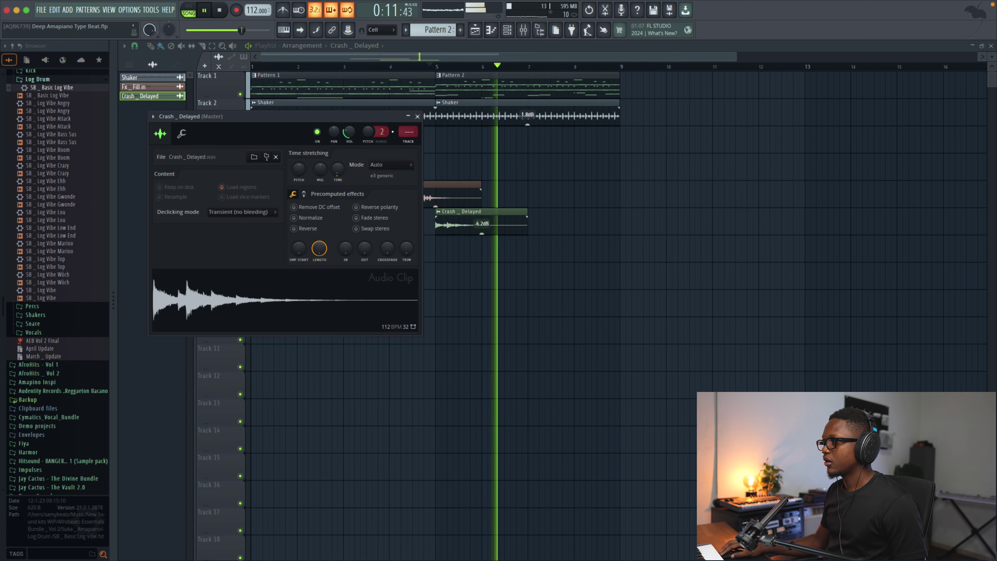
{"action": "left_click", "coordinate": [417, 117]}
{"action": "key", "text": "space"}
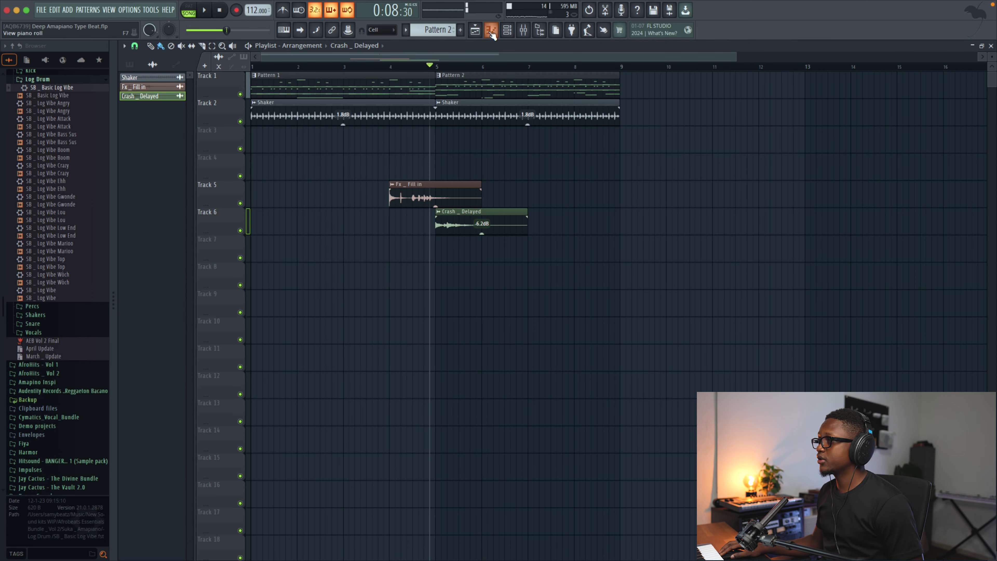
Step: Show SB _ Basic Log Vibe's DX10 settings and jump to its mixer insert via the Track number
{"action": "left_click", "coordinate": [507, 30]}
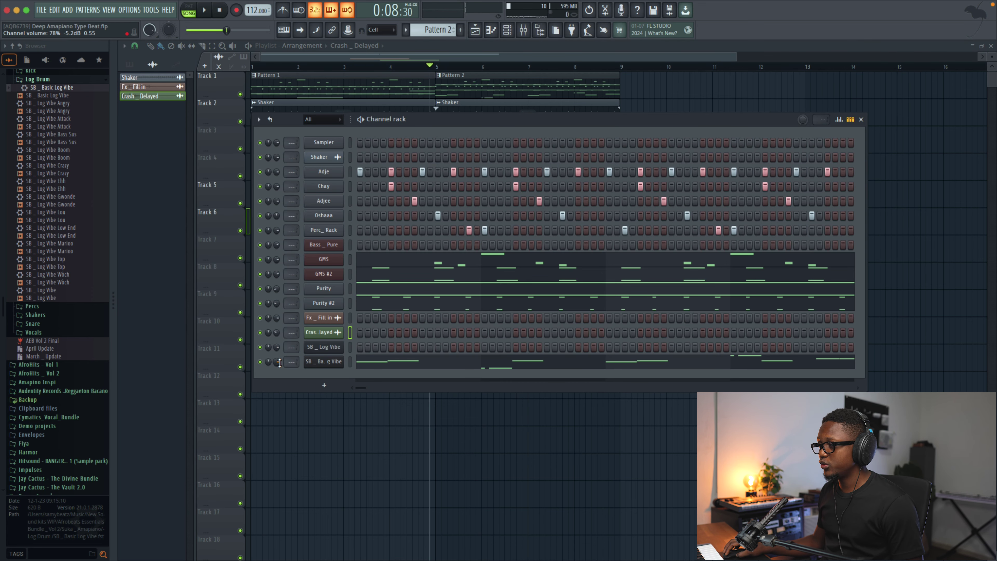
{"action": "left_click", "coordinate": [328, 361]}
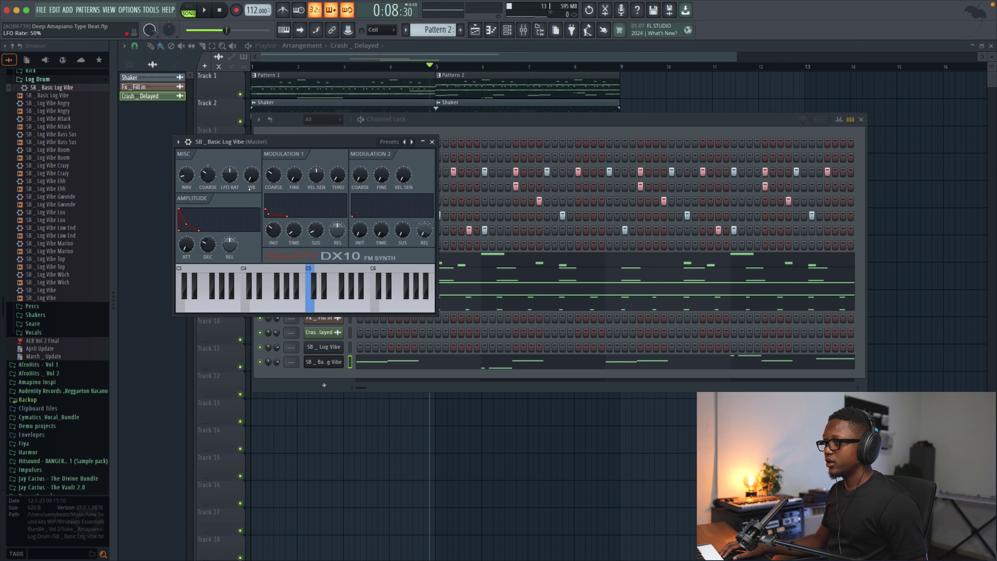
{"action": "left_click", "coordinate": [188, 141]}
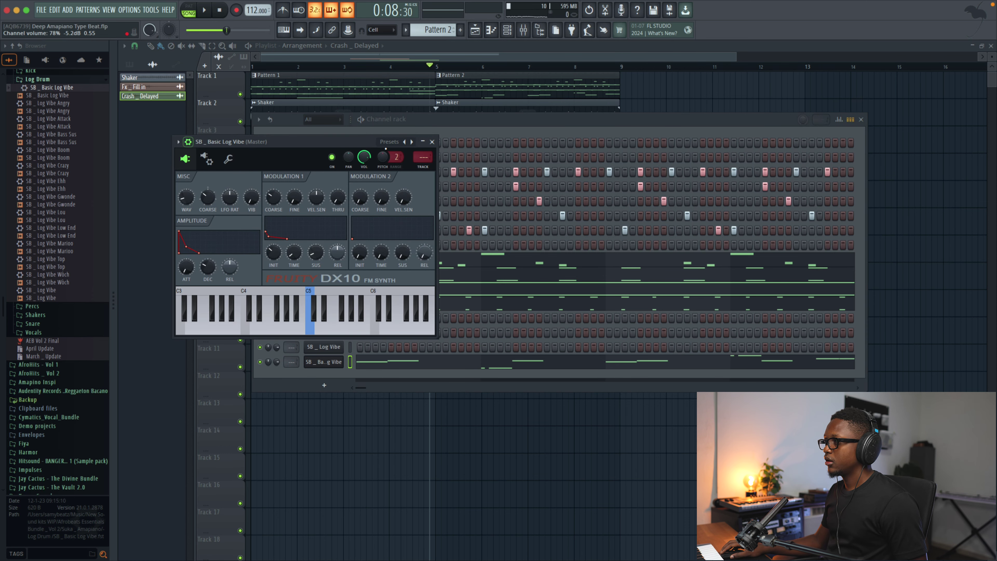
{"action": "double_click", "coordinate": [428, 168]}
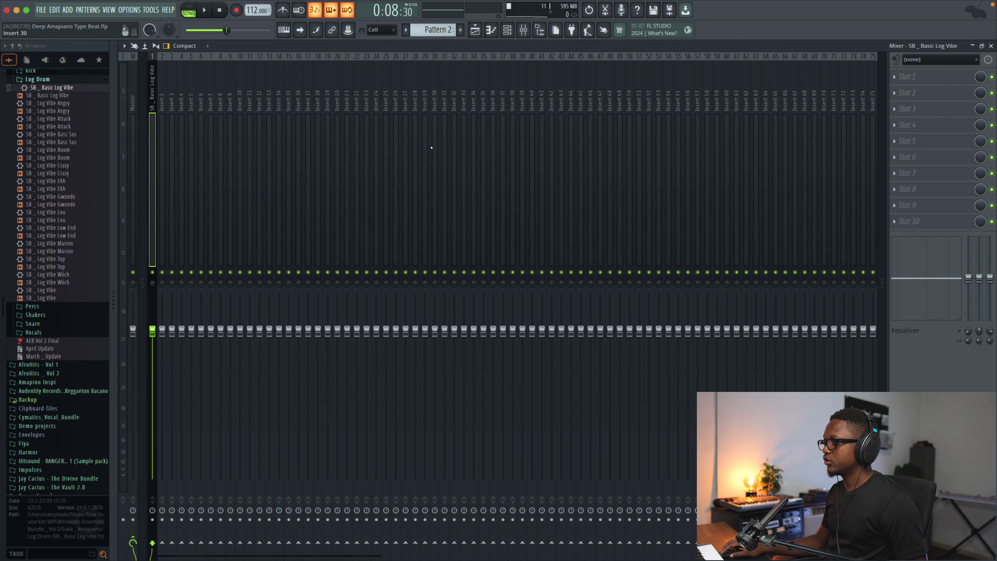
Step: Load Distortion > Fruity WaveShaper into the first slot of the log drum's insert
{"action": "left_click", "coordinate": [901, 78]}
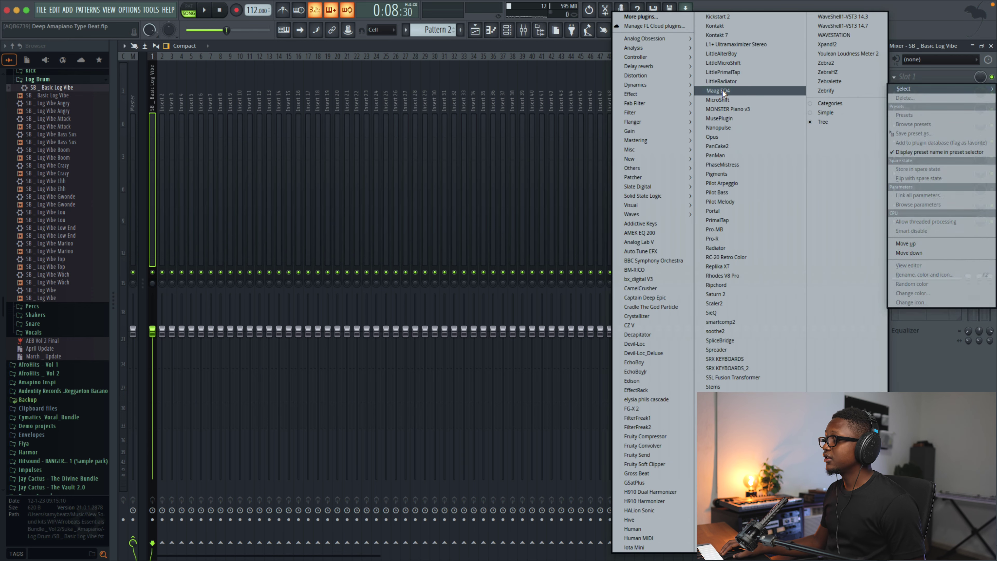
{"action": "mouse_move", "coordinate": [646, 76]}
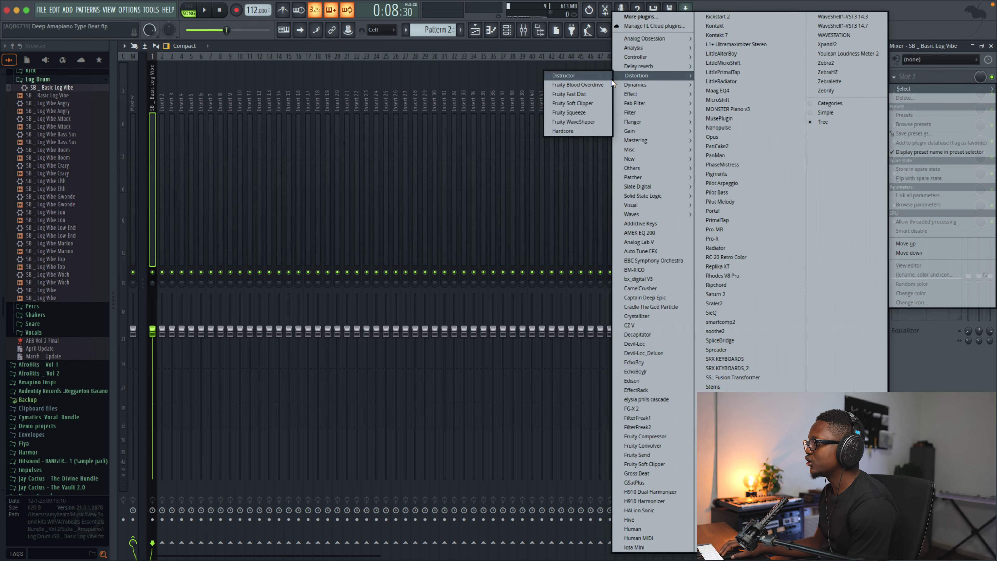
{"action": "left_click", "coordinate": [580, 121]}
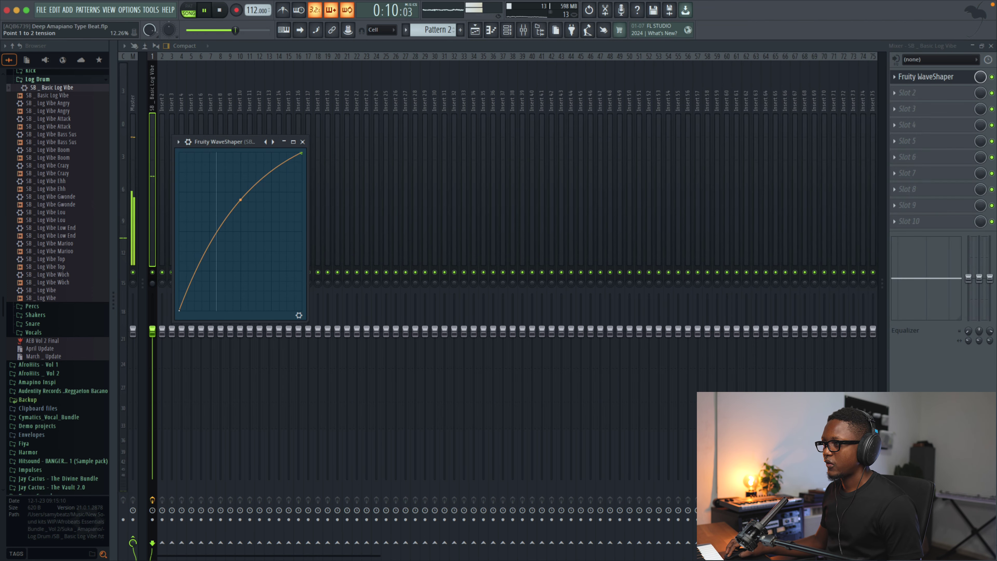
Step: Apply the Fast dist 1 preset and drag the curve's middle point left for harder clipping
{"action": "right_click", "coordinate": [273, 143]}
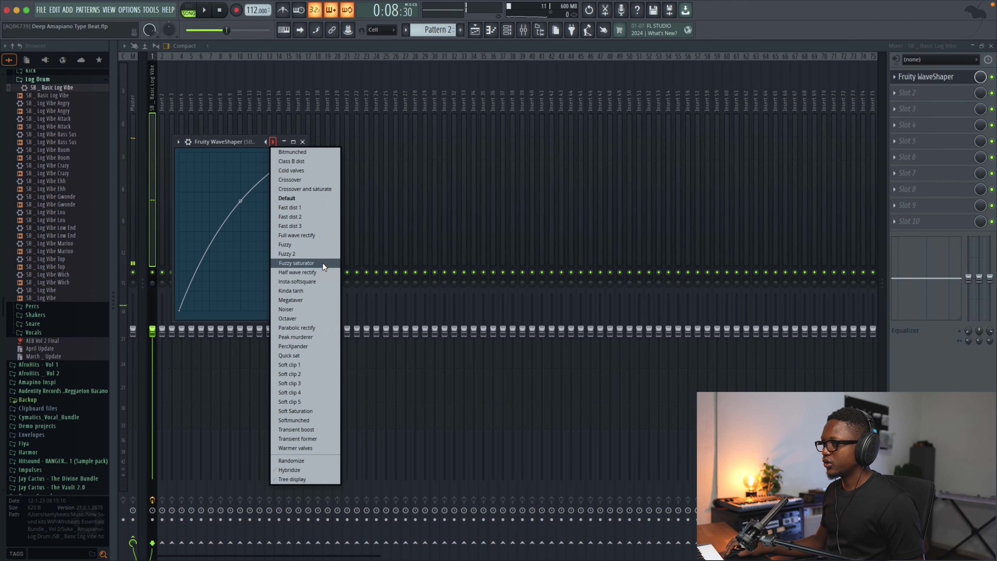
{"action": "left_click", "coordinate": [301, 209]}
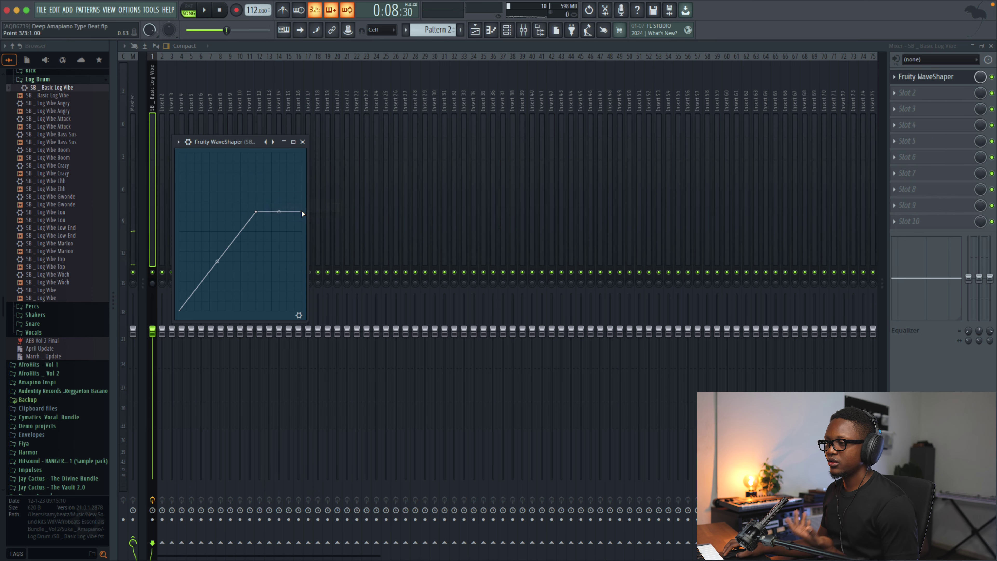
{"action": "left_click_drag", "start_coordinate": [228, 214], "coordinate": [212, 215]}
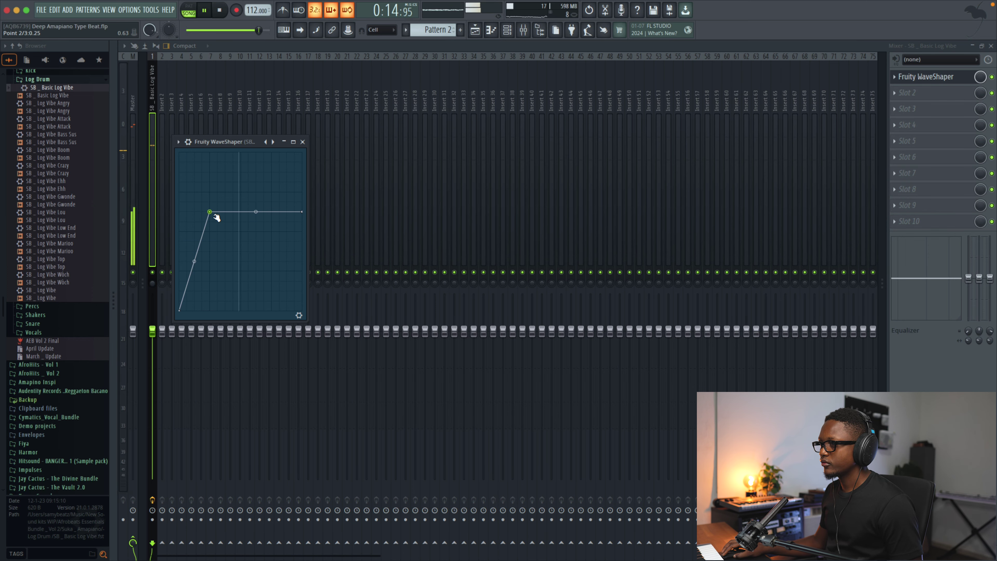
Step: Play the arrangement from bar 5 in the playlist
{"action": "left_click", "coordinate": [474, 30]}
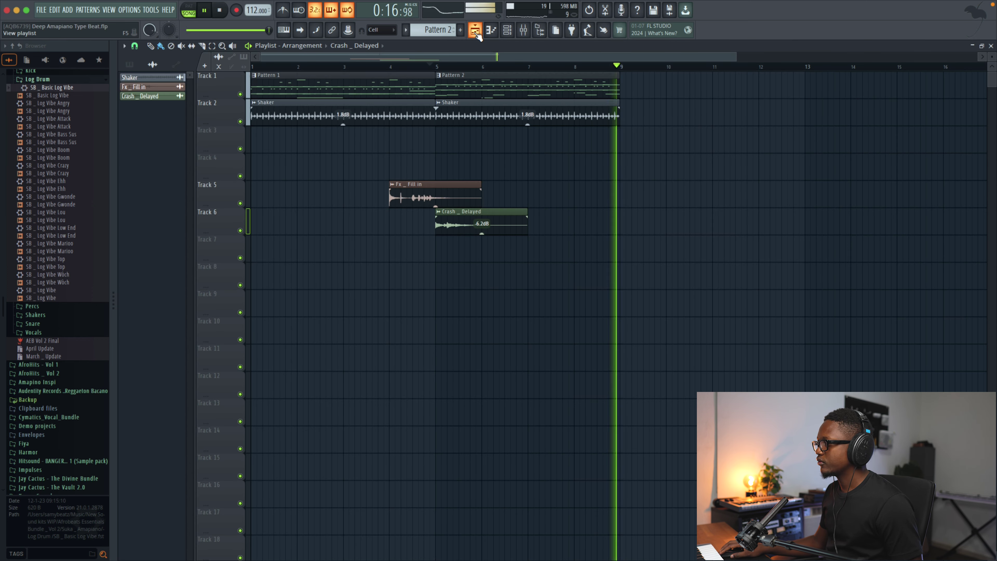
{"action": "left_click", "coordinate": [421, 67]}
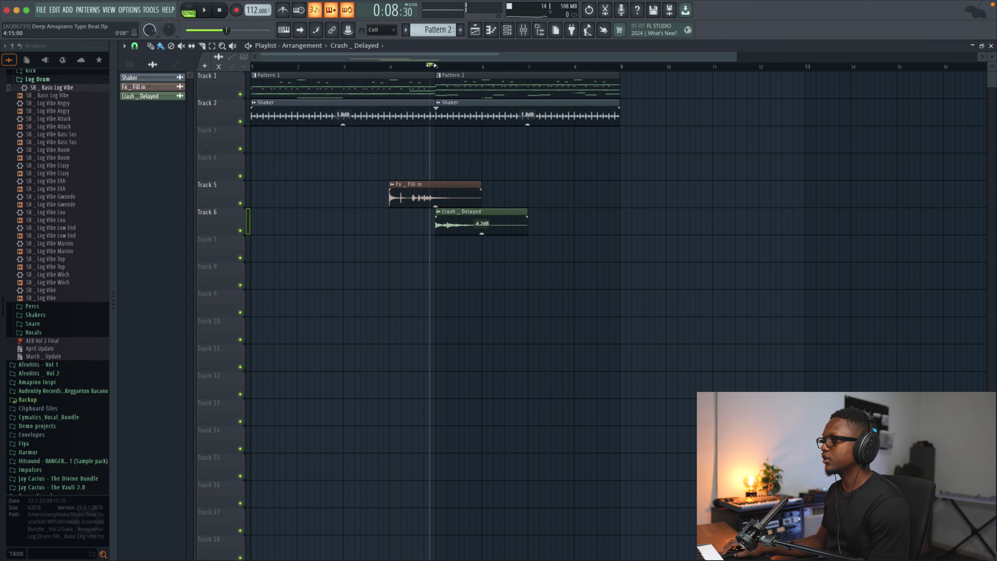
{"action": "key", "text": "space"}
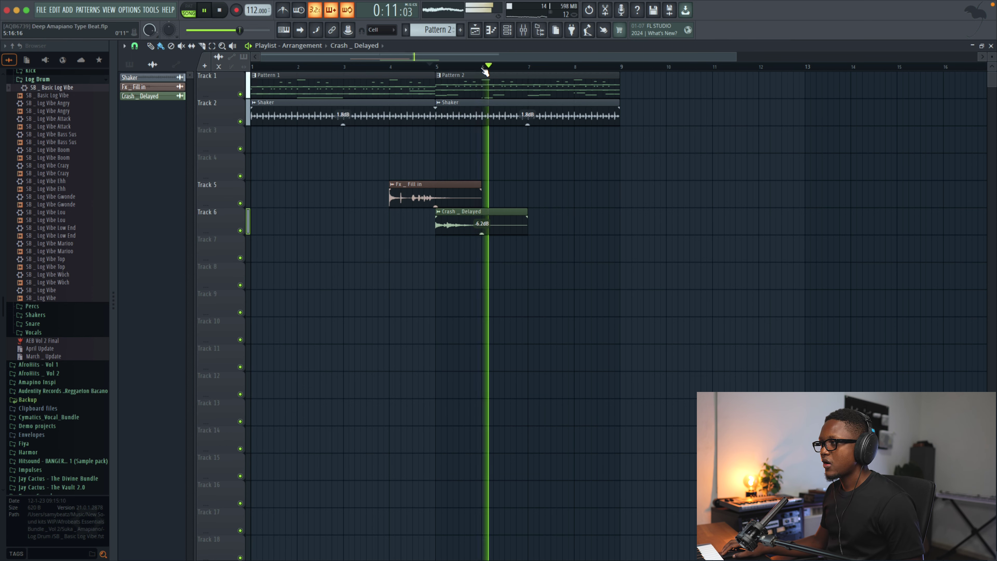
Step: Check the Basic Log Vibe piano roll and mixer from the Channel rack, then close them and stop playback
{"action": "left_click", "coordinate": [508, 33]}
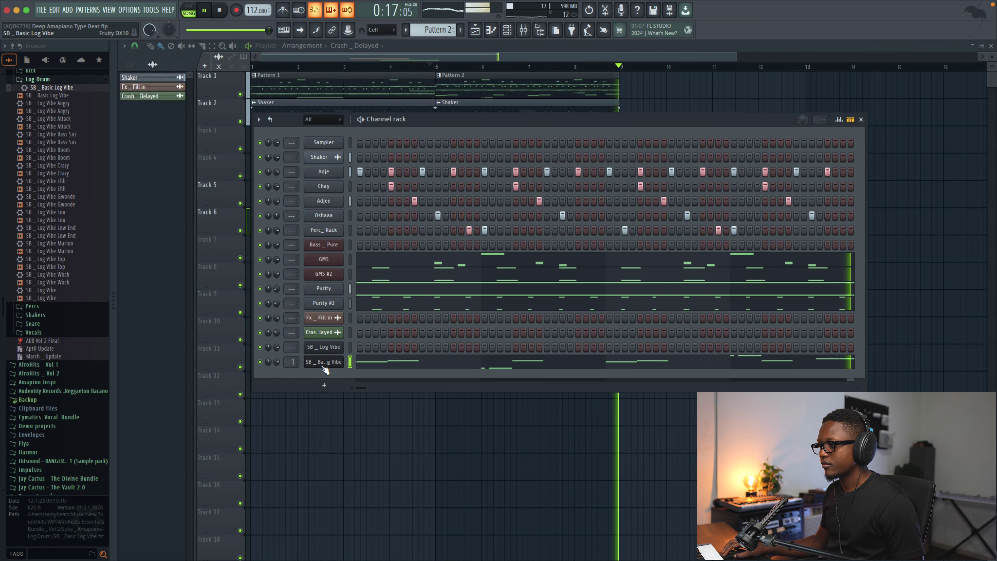
{"action": "left_click", "coordinate": [375, 362]}
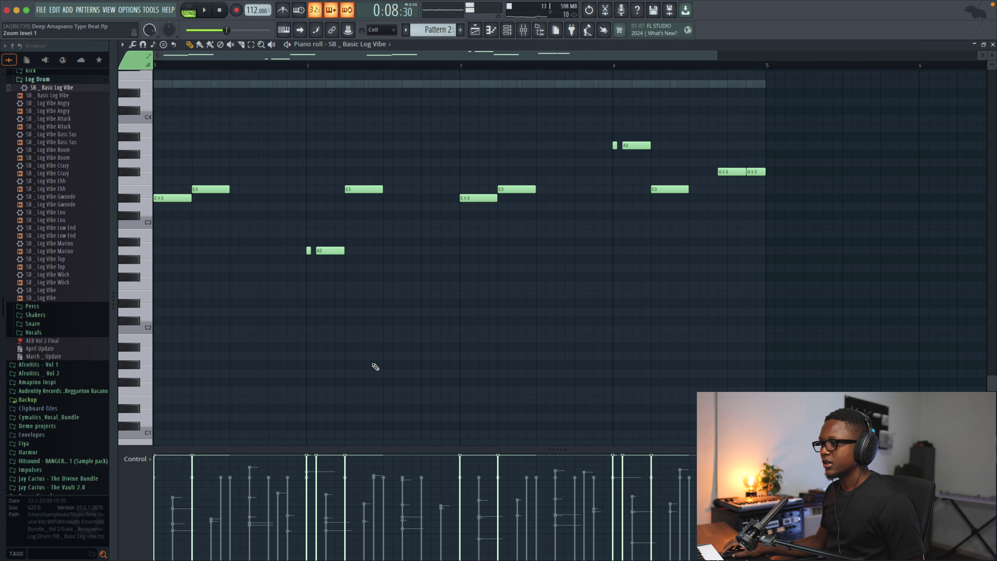
{"action": "left_click", "coordinate": [992, 45]}
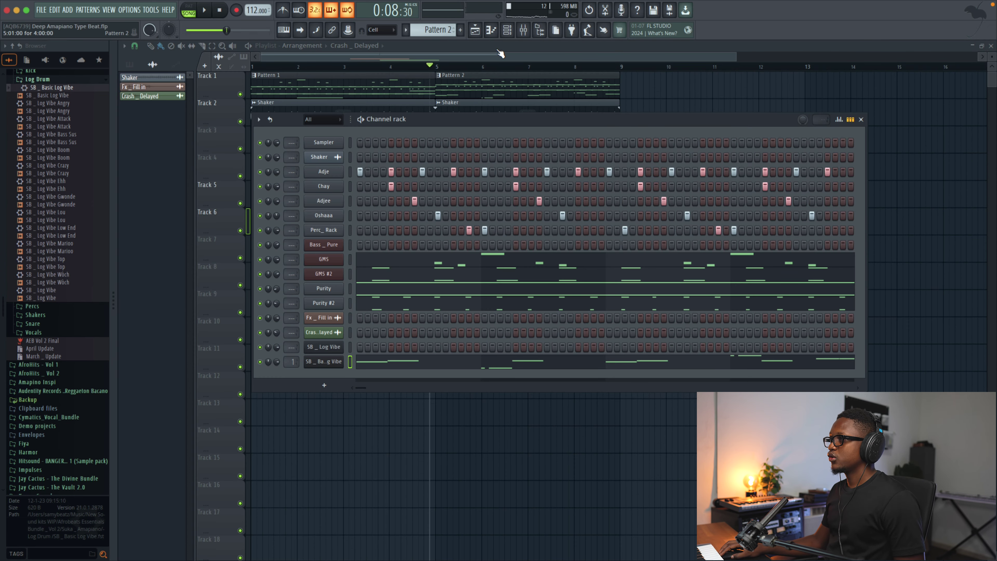
{"action": "left_click", "coordinate": [522, 31]}
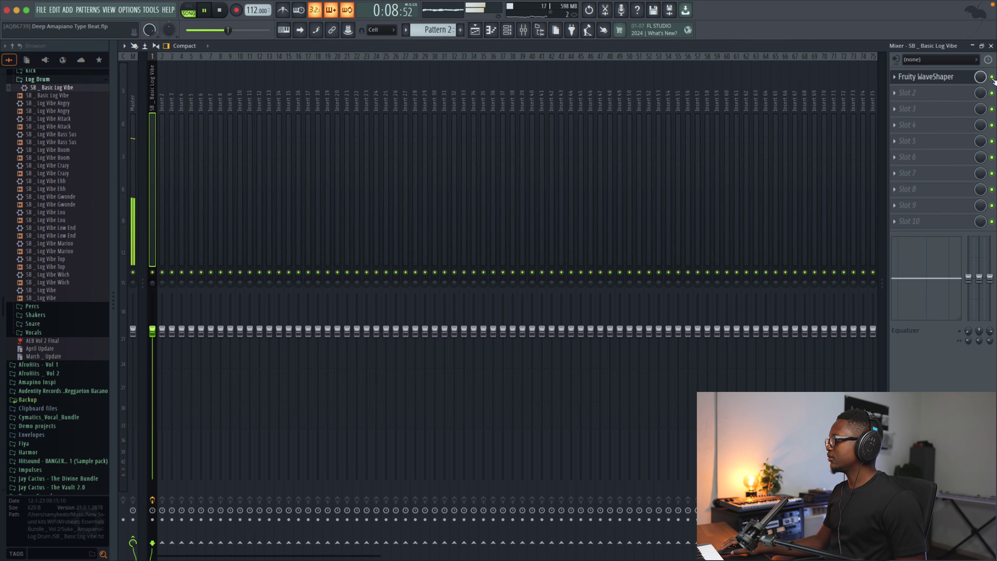
{"action": "key", "text": "F9"}
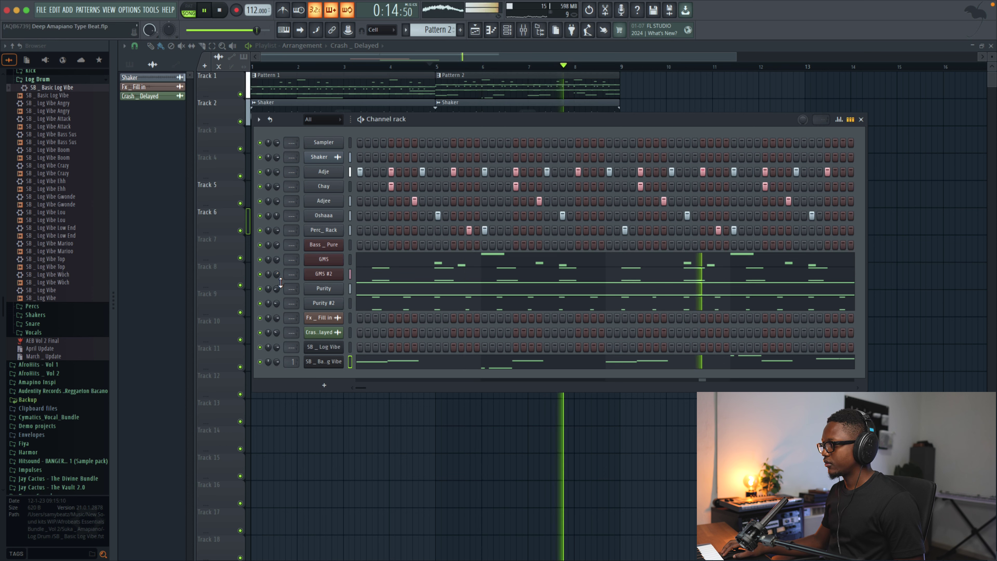
{"action": "key", "text": "space"}
Step: Bring up SB _ Log Vibe's piano roll and audition the pattern, previewing the Eb3 pitch
{"action": "right_click", "coordinate": [328, 346]}
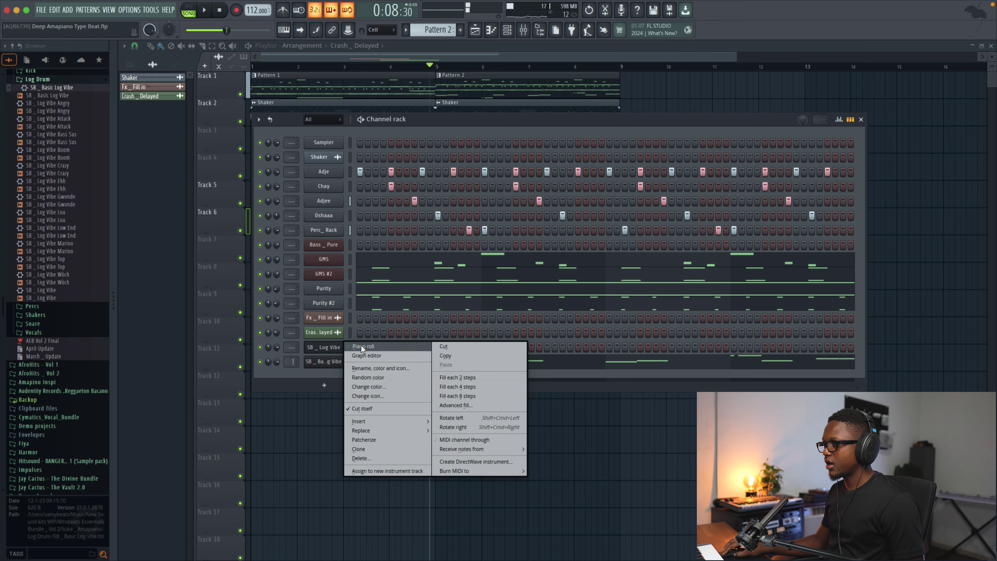
{"action": "left_click", "coordinate": [362, 346]}
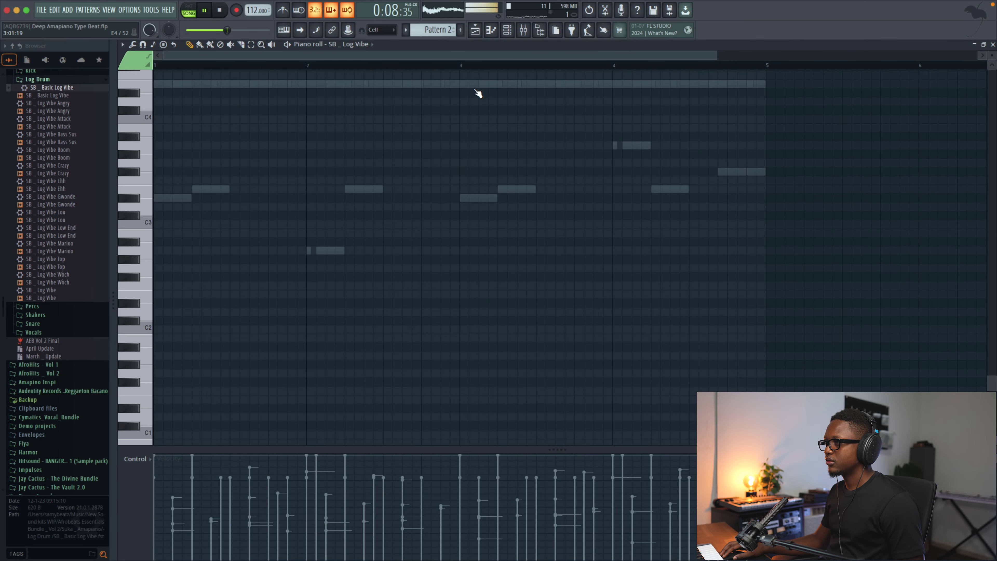
{"action": "key", "text": "space"}
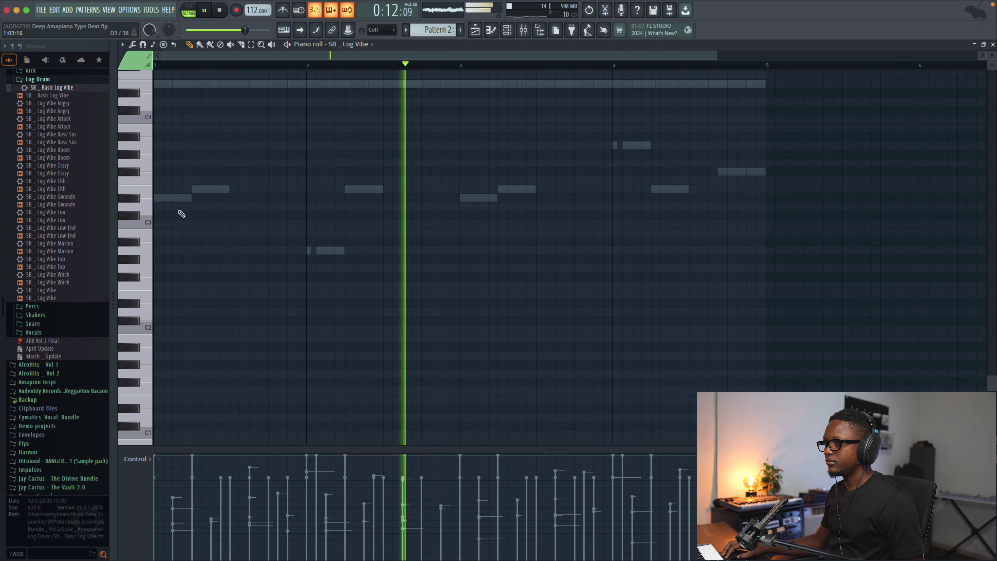
{"action": "left_click", "coordinate": [135, 199]}
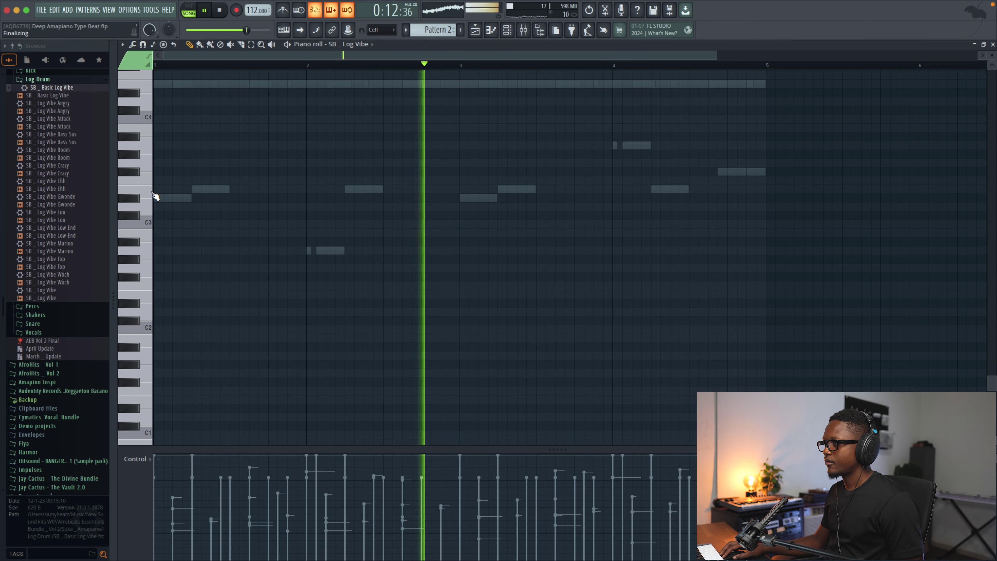
{"action": "key", "text": "space"}
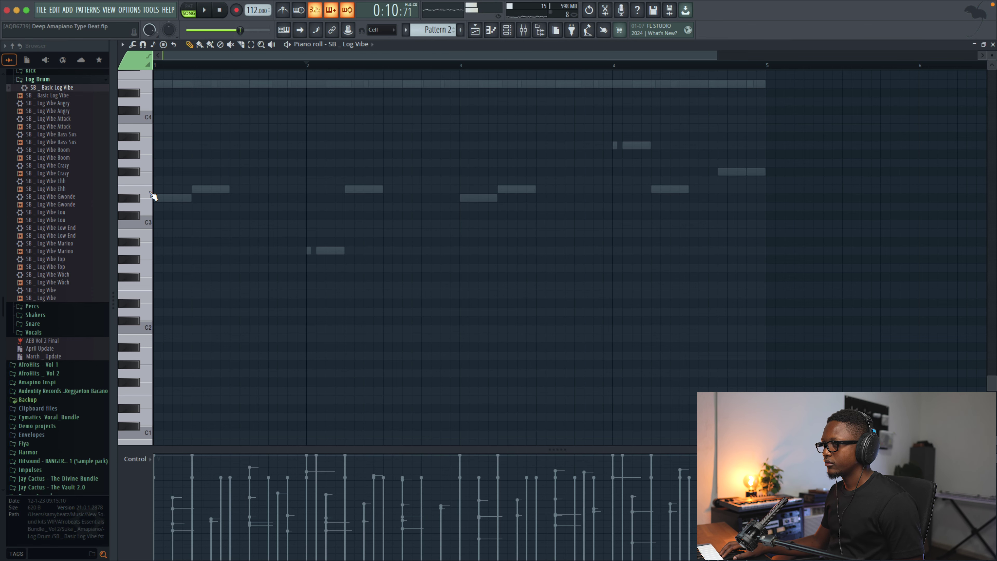
{"action": "key", "text": "space"}
Step: Draw a six-step note near bar 3, raise it to E3, and play Pattern 2
{"action": "left_click", "coordinate": [519, 224]}
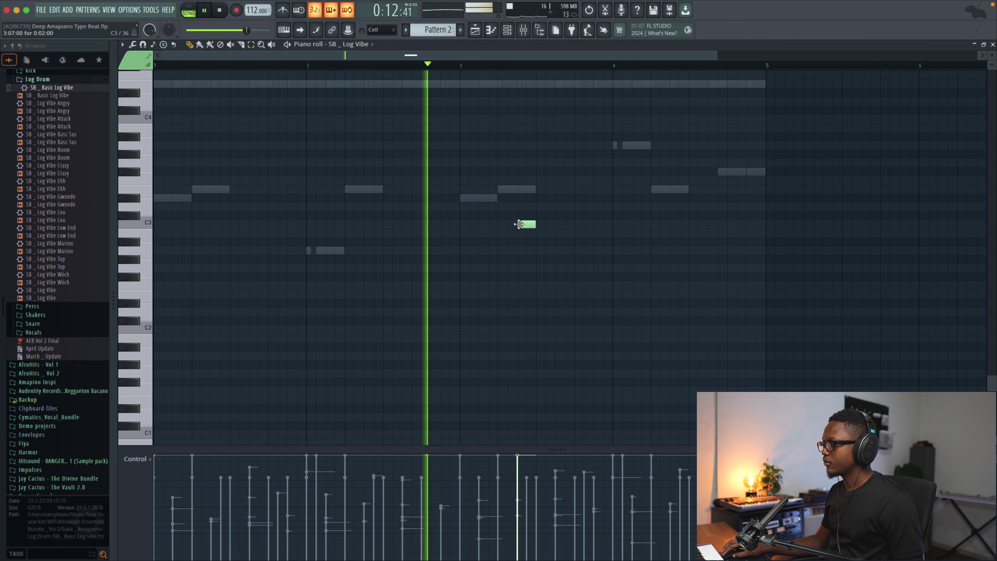
{"action": "mouse_move", "coordinate": [535, 224]}
{"action": "left_mouse_down"}
{"action": "mouse_move", "coordinate": [574, 223]}
{"action": "mouse_move", "coordinate": [550, 222]}
{"action": "left_mouse_up"}
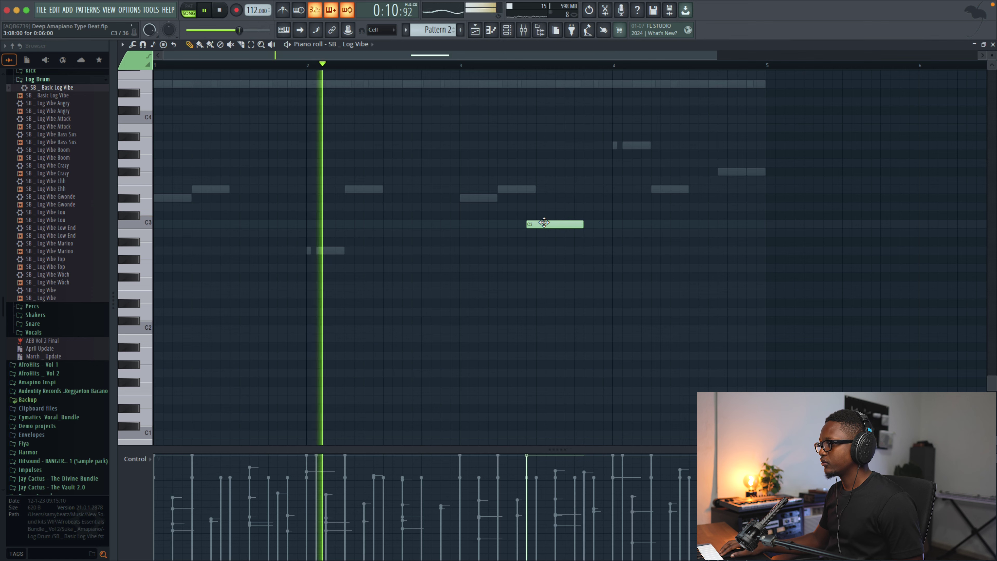
{"action": "left_click_drag", "start_coordinate": [544, 222], "coordinate": [543, 214]}
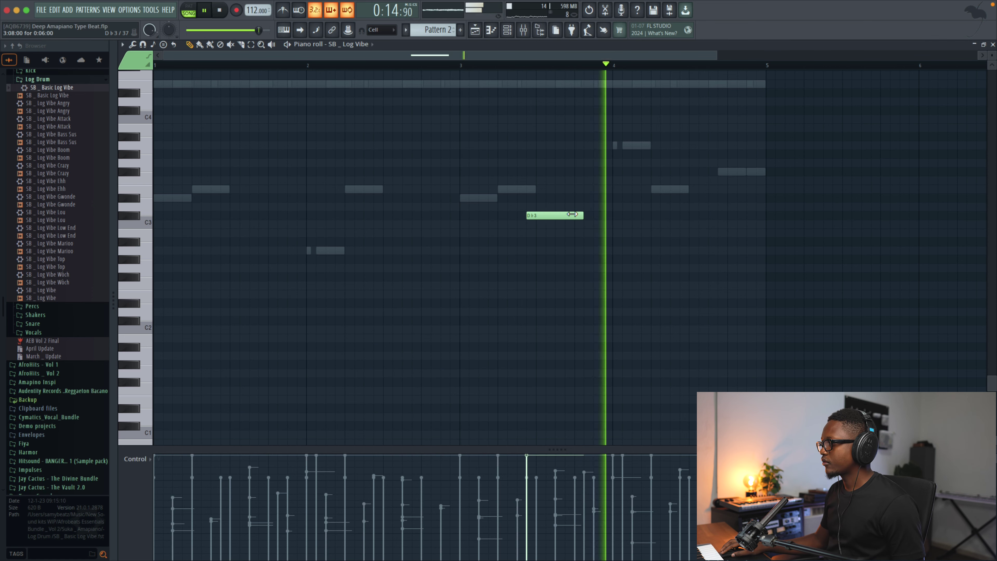
{"action": "left_click_drag", "start_coordinate": [569, 214], "coordinate": [569, 189]}
{"action": "left_click", "coordinate": [464, 65]}
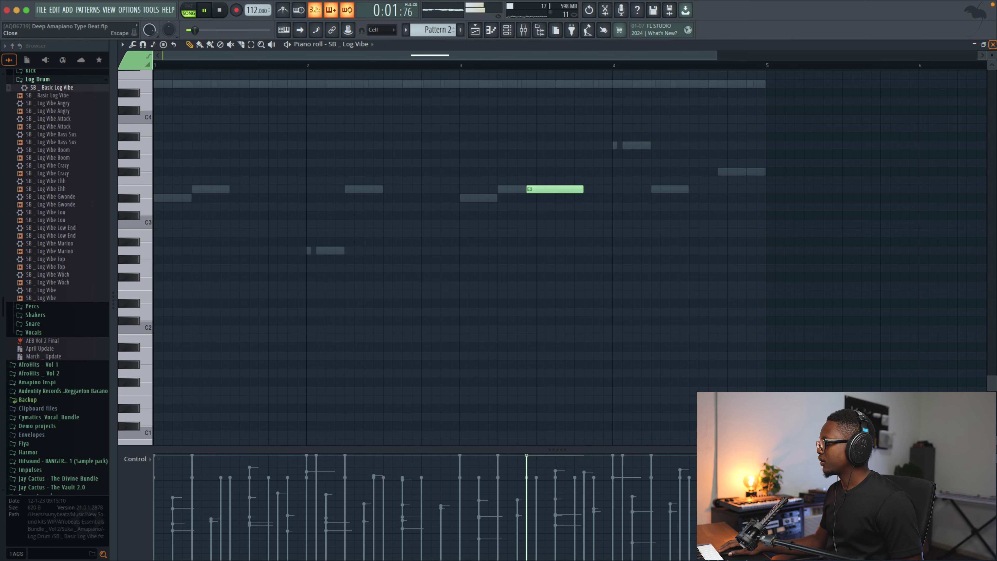
{"action": "left_click", "coordinate": [992, 44]}
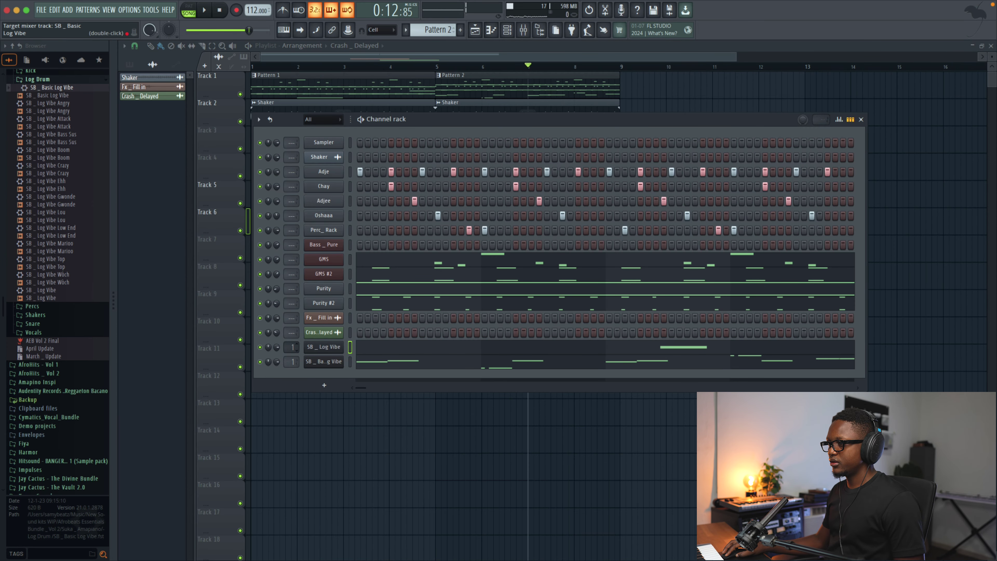
{"action": "key", "text": "space"}
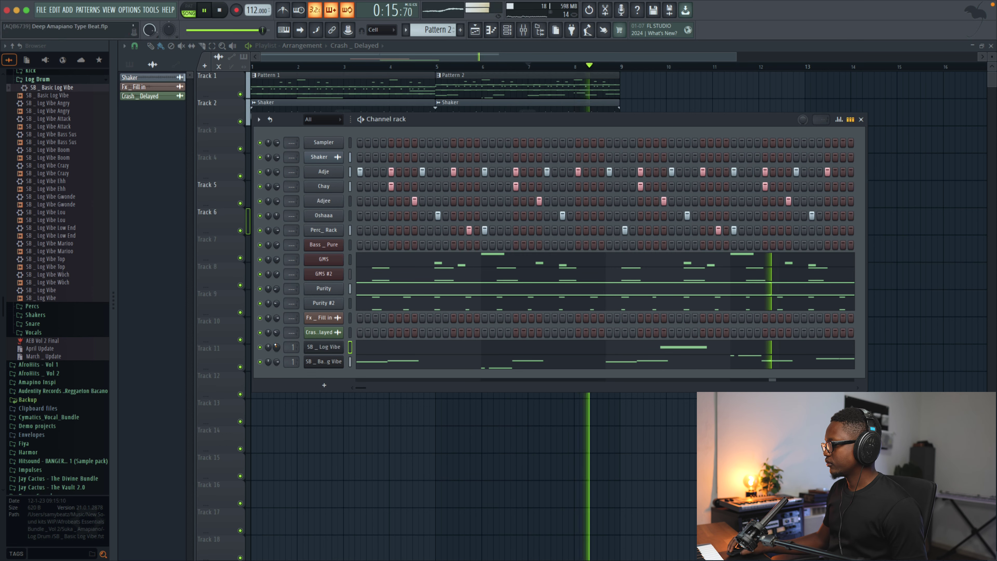
Step: Close the Channel rack and copy the second Pattern 2 and Shaker clips to bar 10
{"action": "key", "text": "F6"}
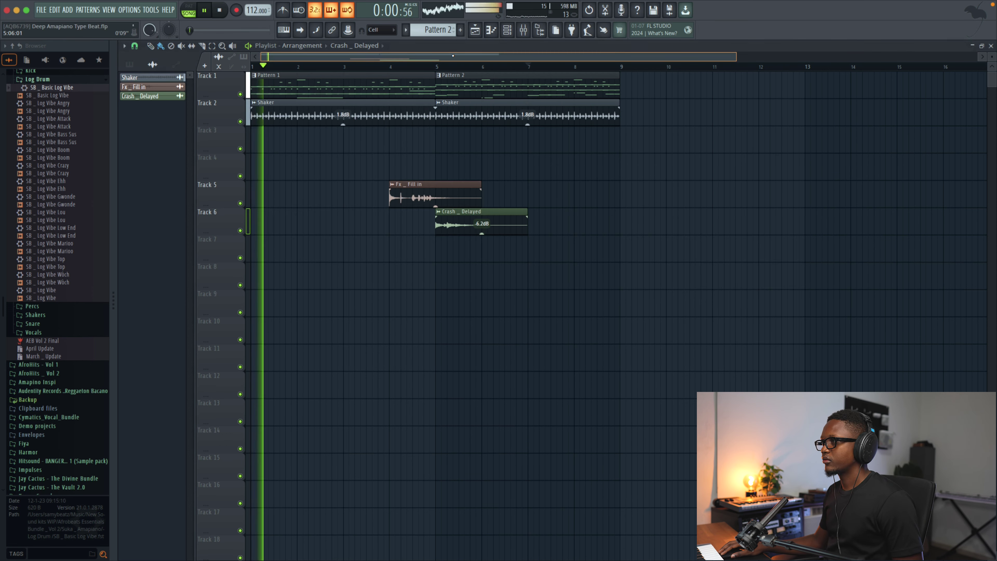
{"action": "key", "text": "space"}
{"action": "scroll", "coordinate": [75, 165], "scroll_direction": "up", "scroll_amount": 8}
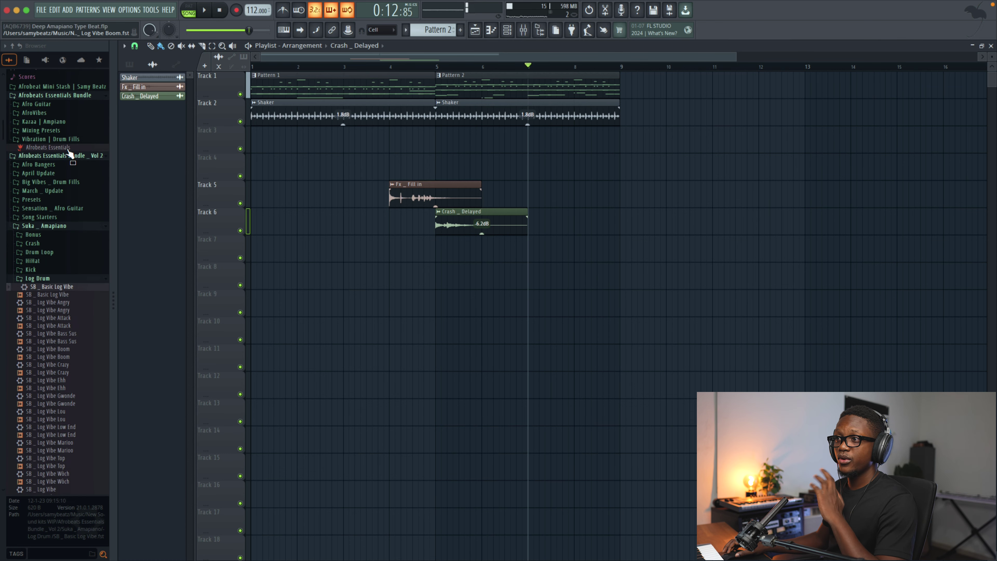
{"action": "left_click", "coordinate": [37, 290]}
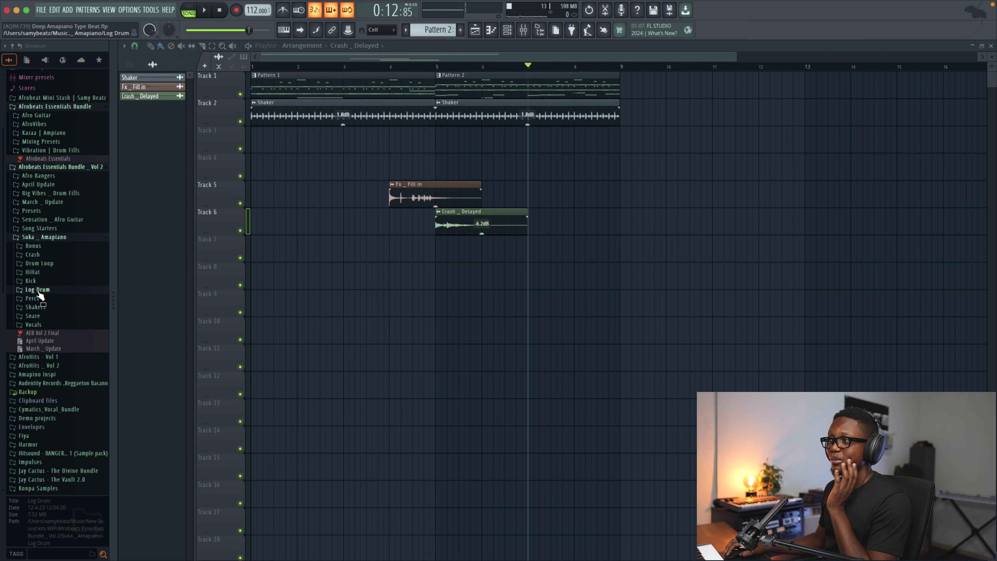
{"action": "left_click_drag", "start_coordinate": [653, 149], "coordinate": [719, 107]}
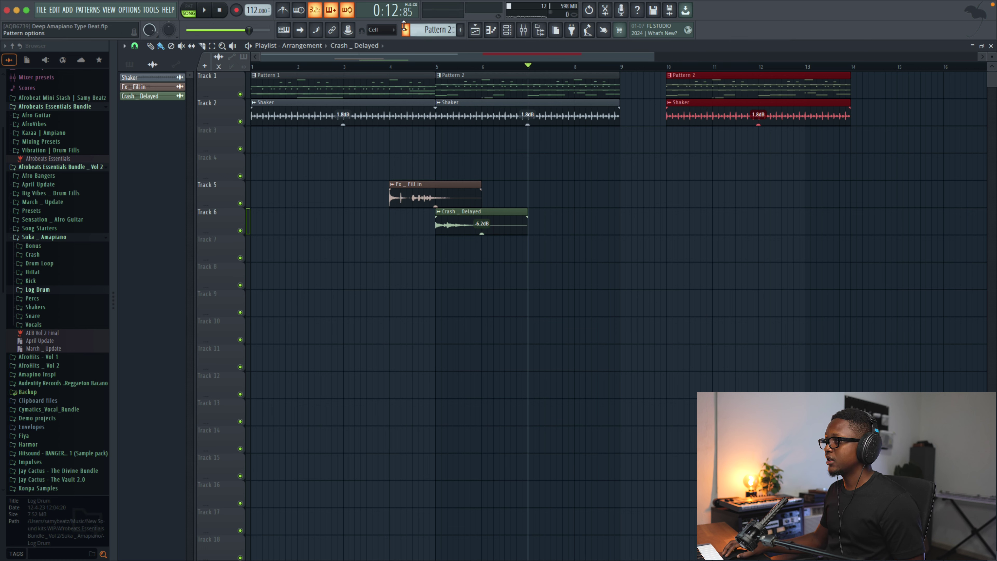
Step: Create an empty Pattern 3 with F4 and place its clip on Track 4 at bar 9
{"action": "key", "text": "F4"}
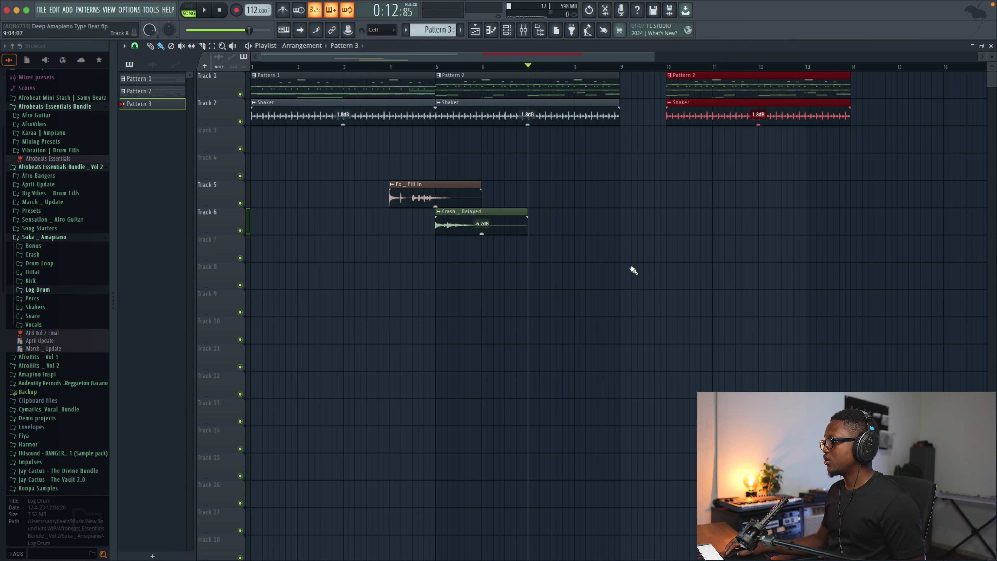
{"action": "left_click", "coordinate": [625, 258]}
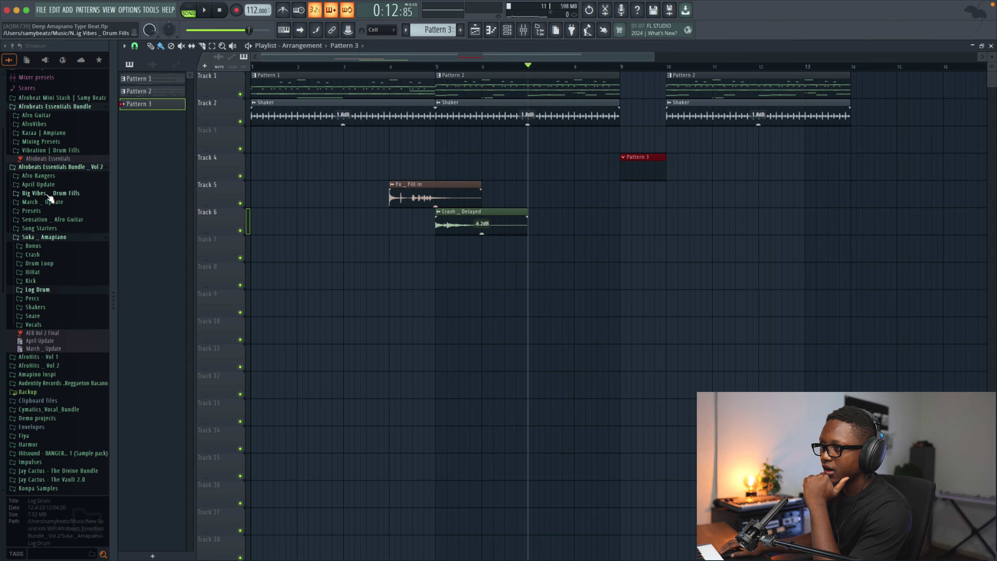
{"action": "scroll", "coordinate": [35, 197], "scroll_direction": "up", "scroll_amount": 4}
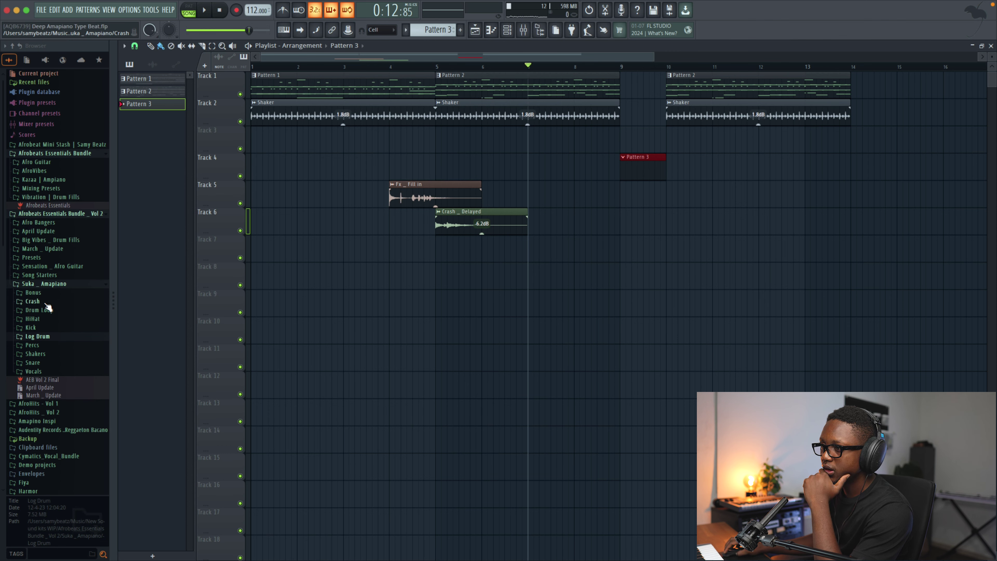
Step: Place the Kata Kata crash on Track 8 at bar 6 with its gain at -7.2 dB
{"action": "left_click", "coordinate": [33, 301]}
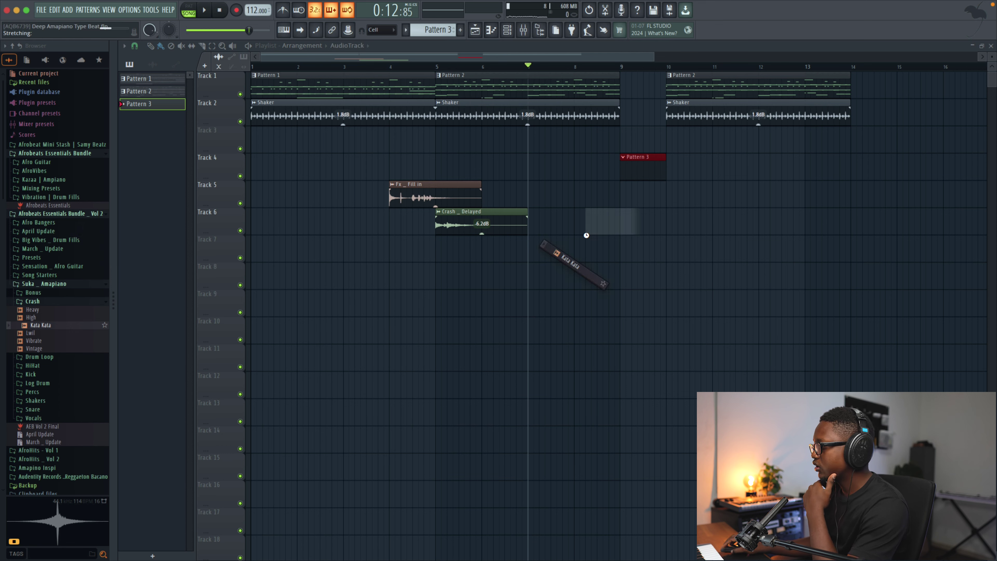
{"action": "left_click_drag", "start_coordinate": [587, 235], "coordinate": [496, 293]}
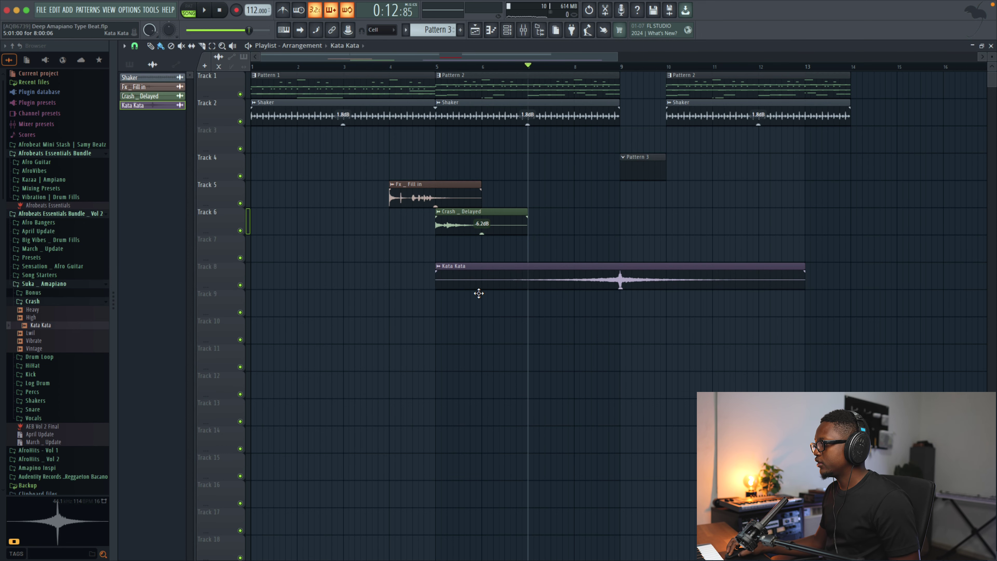
{"action": "key", "text": "space"}
{"action": "mouse_move", "coordinate": [620, 286]}
{"action": "left_mouse_down"}
{"action": "mouse_move", "coordinate": [622, 327]}
{"action": "mouse_move", "coordinate": [620, 285]}
{"action": "left_mouse_up"}
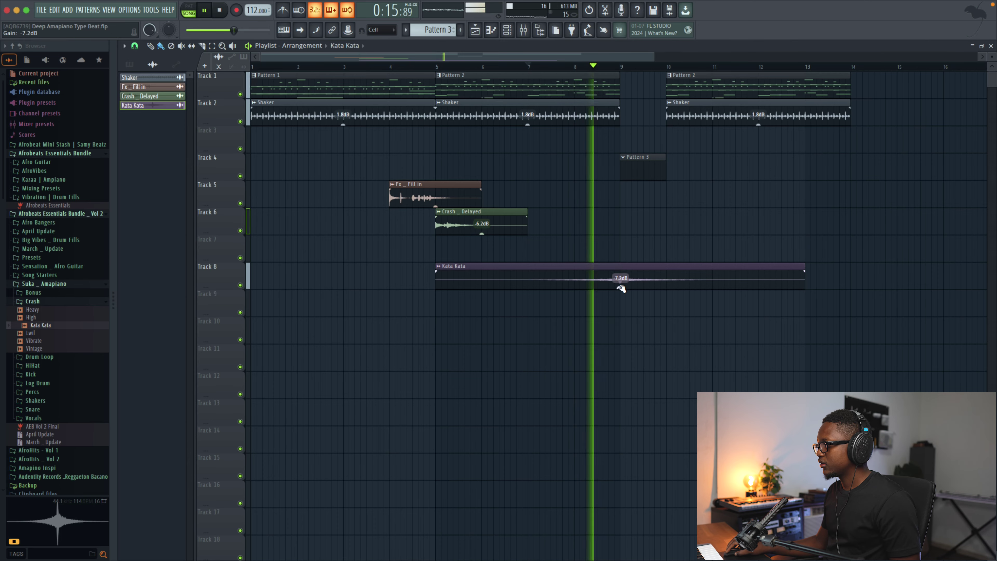
{"action": "scroll", "coordinate": [619, 290], "scroll_direction": "down", "scroll_amount": 1}
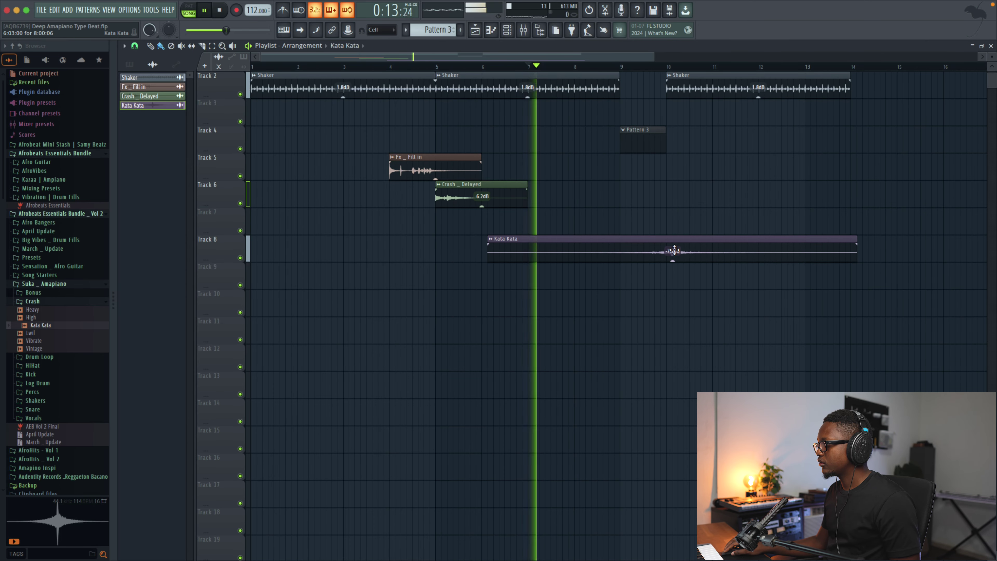
{"action": "scroll", "coordinate": [665, 252], "scroll_direction": "right", "scroll_amount": 1}
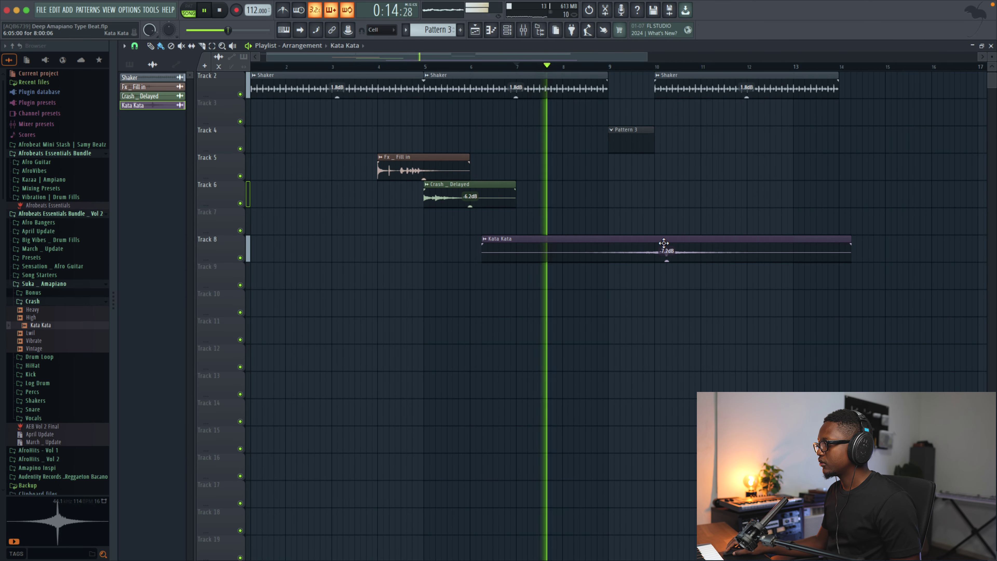
{"action": "key", "text": "space"}
{"action": "left_click_drag", "start_coordinate": [663, 243], "coordinate": [646, 242]}
{"action": "key", "text": "space"}
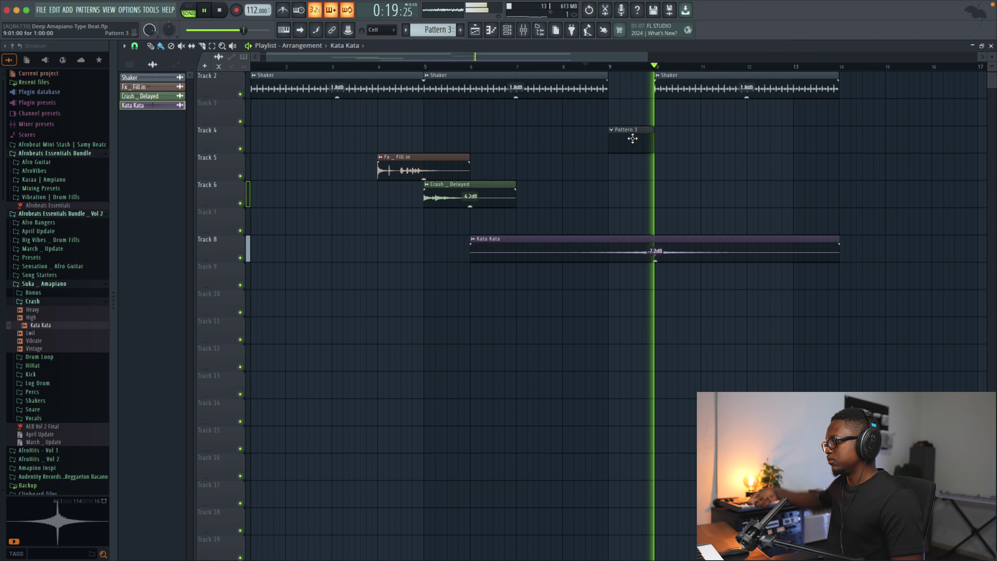
{"action": "key", "text": "space"}
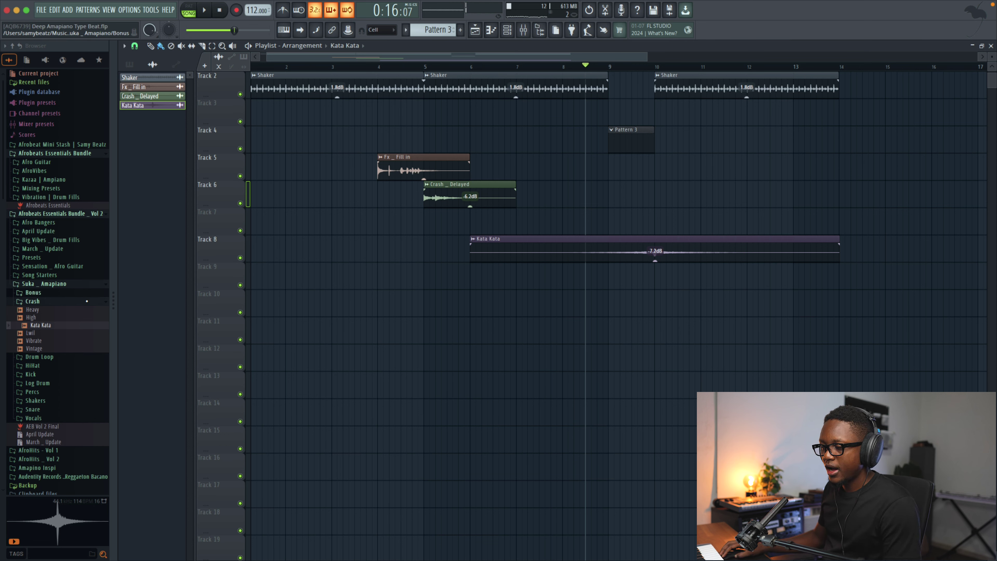
Step: Browse to Kazaa | Ampiano > Fx and preview the FX _ Swipe sample
{"action": "left_click", "coordinate": [39, 349]}
{"action": "scroll", "coordinate": [57, 158], "scroll_direction": "down", "scroll_amount": 1}
{"action": "left_click", "coordinate": [57, 127]}
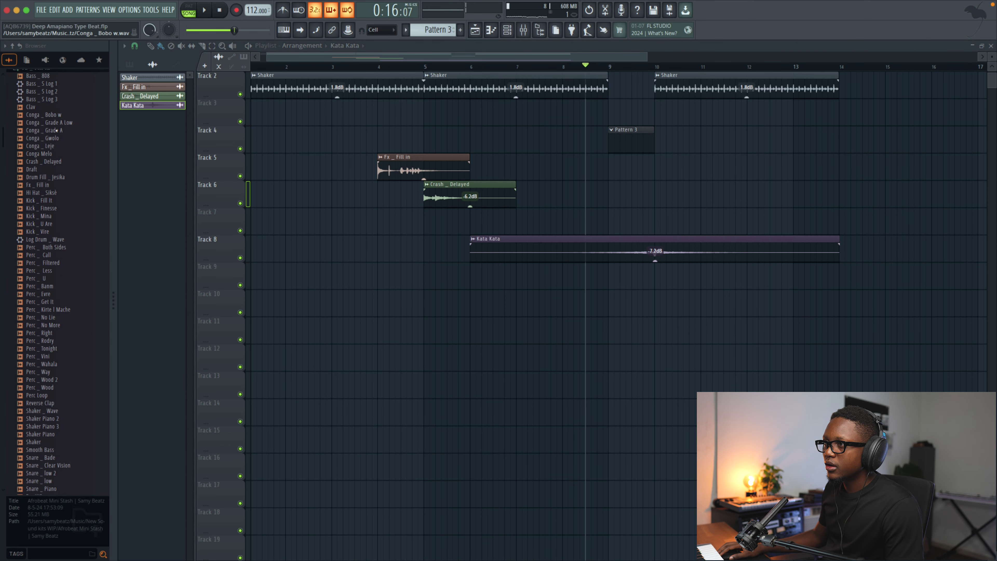
{"action": "left_click", "coordinate": [34, 153]}
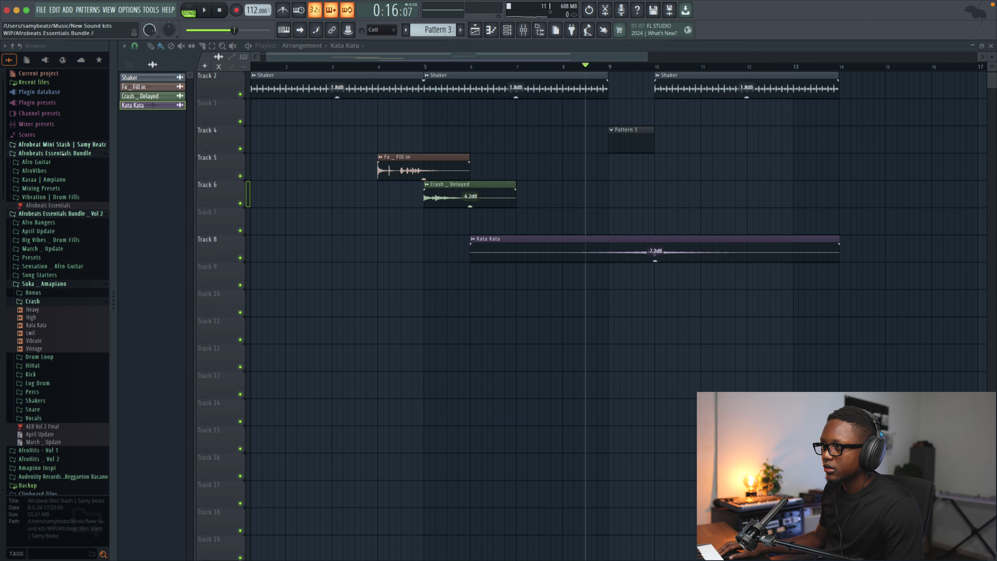
{"action": "left_click", "coordinate": [42, 180]}
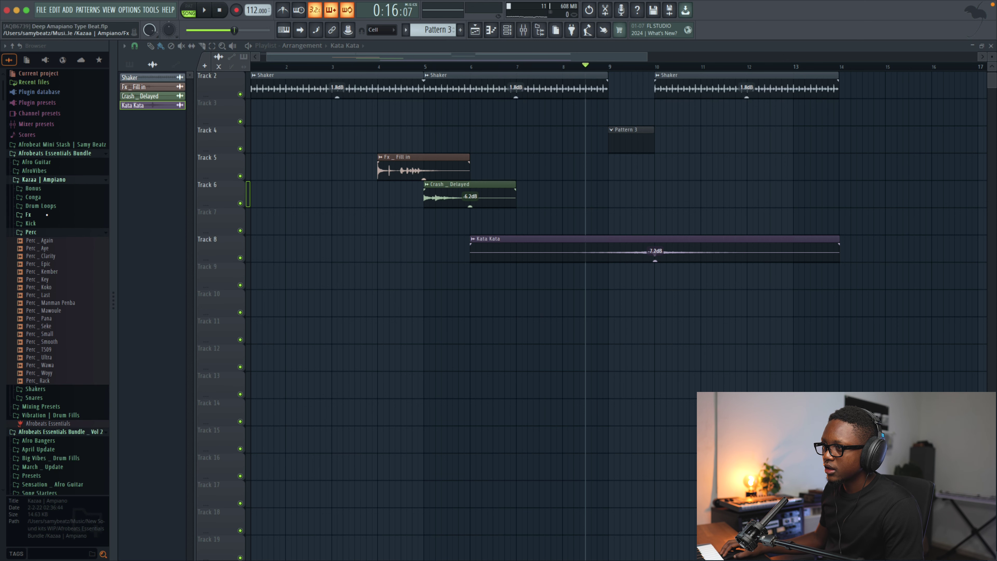
{"action": "left_click", "coordinate": [34, 216]}
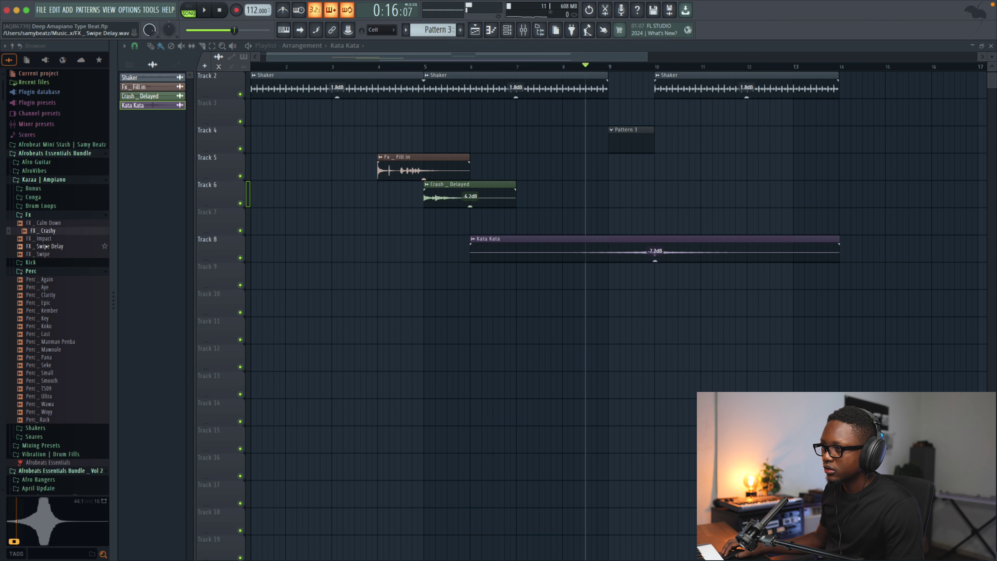
{"action": "left_click", "coordinate": [44, 254]}
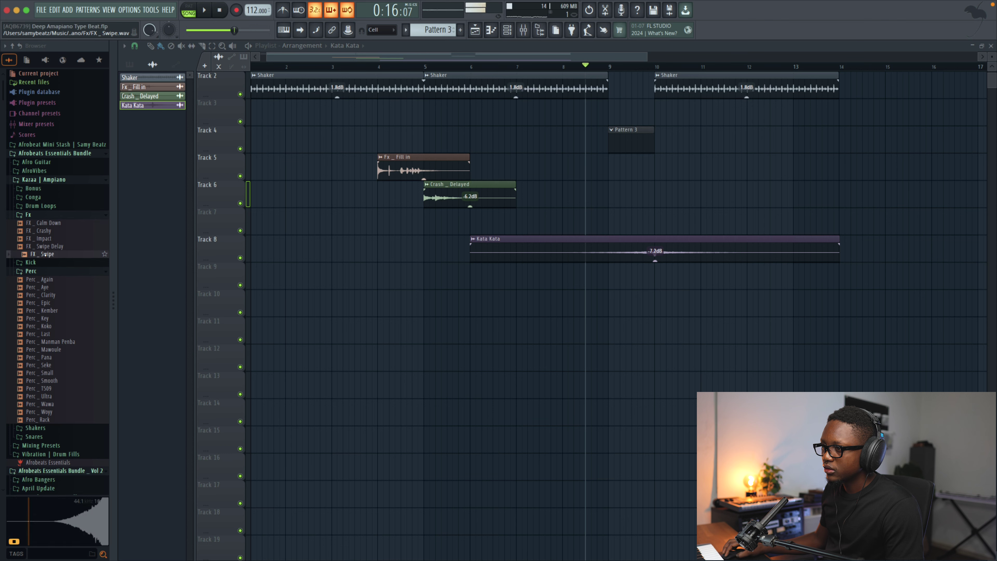
Step: Add a reversed FX _ Swipe on Track 10 from bar 9, turned down to -23.5 dB
{"action": "left_click_drag", "start_coordinate": [41, 254], "coordinate": [565, 347]}
{"action": "double_click", "coordinate": [653, 352]}
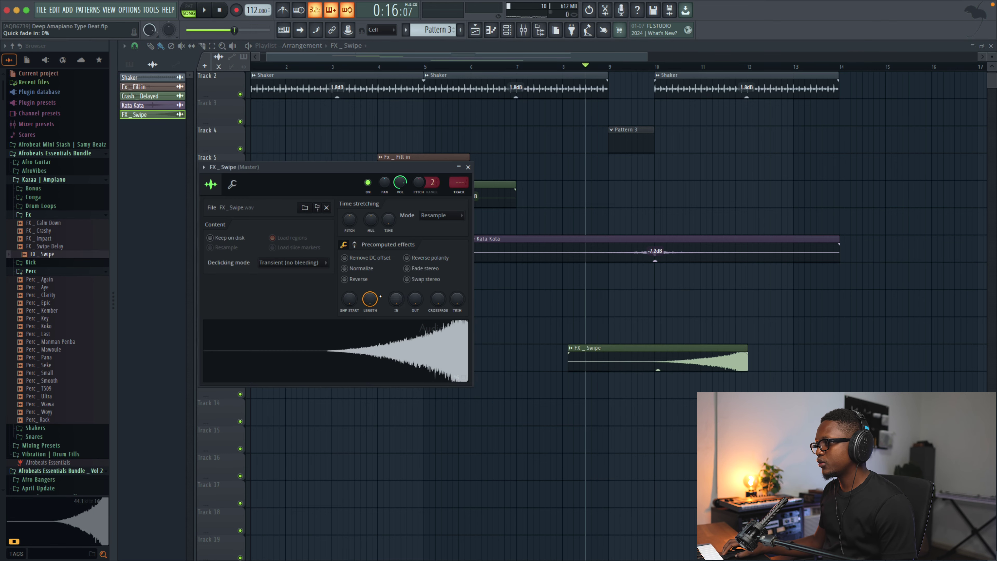
{"action": "key", "text": "Escape"}
{"action": "left_click_drag", "start_coordinate": [595, 369], "coordinate": [672, 316]}
{"action": "right_click", "coordinate": [643, 309]}
{"action": "left_click", "coordinate": [614, 310]}
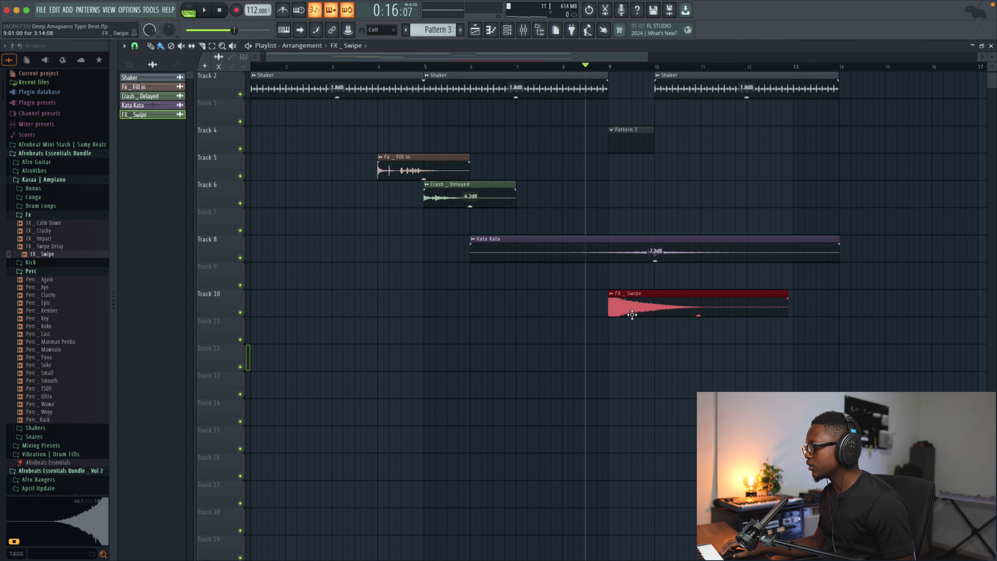
{"action": "key", "text": "space"}
{"action": "left_click_drag", "start_coordinate": [698, 317], "coordinate": [700, 318]}
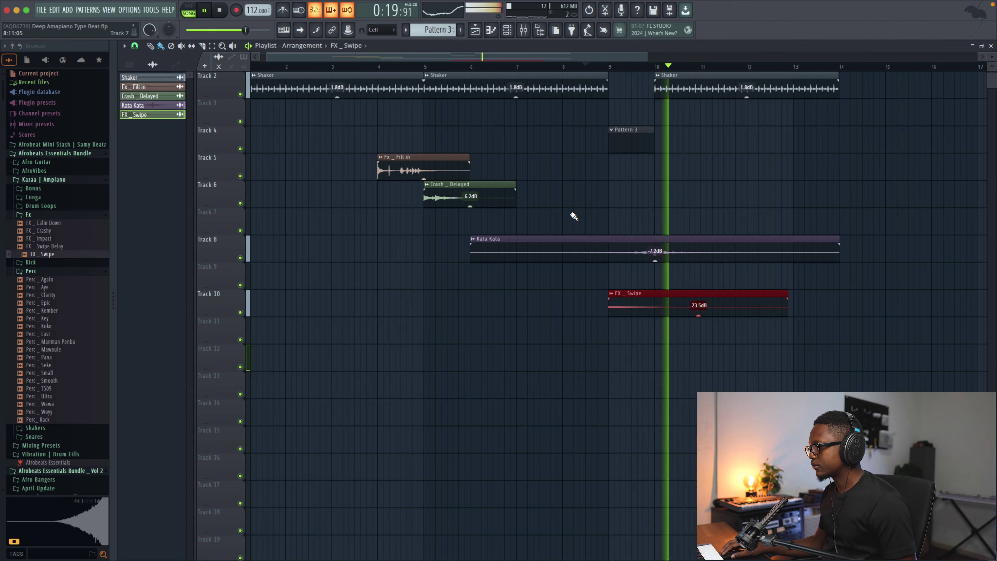
Step: Open Pattern 3 and show all its channels in the piano roll
{"action": "key", "text": "space"}
{"action": "double_click", "coordinate": [629, 138]}
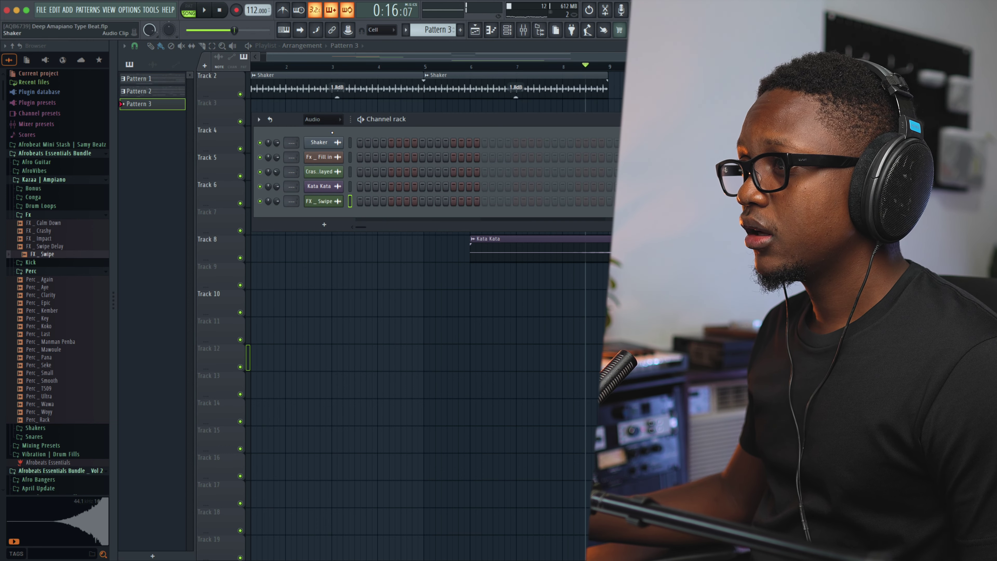
{"action": "left_click", "coordinate": [322, 119]}
{"action": "left_click", "coordinate": [312, 130]}
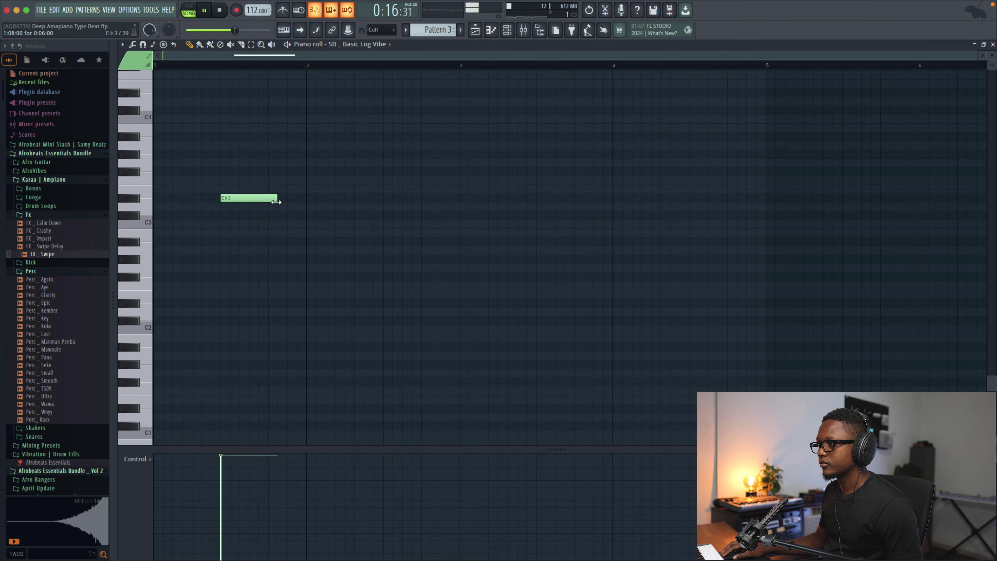
Step: Shorten the Eb3 note and add a second note two semitones lower
{"action": "left_click_drag", "start_coordinate": [221, 198], "coordinate": [230, 198]}
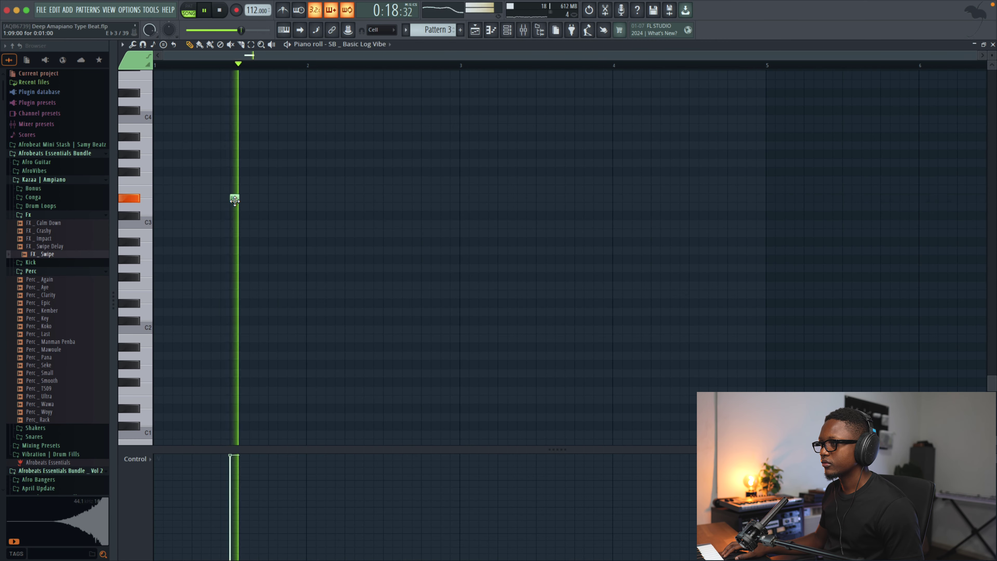
{"action": "key", "text": "space"}
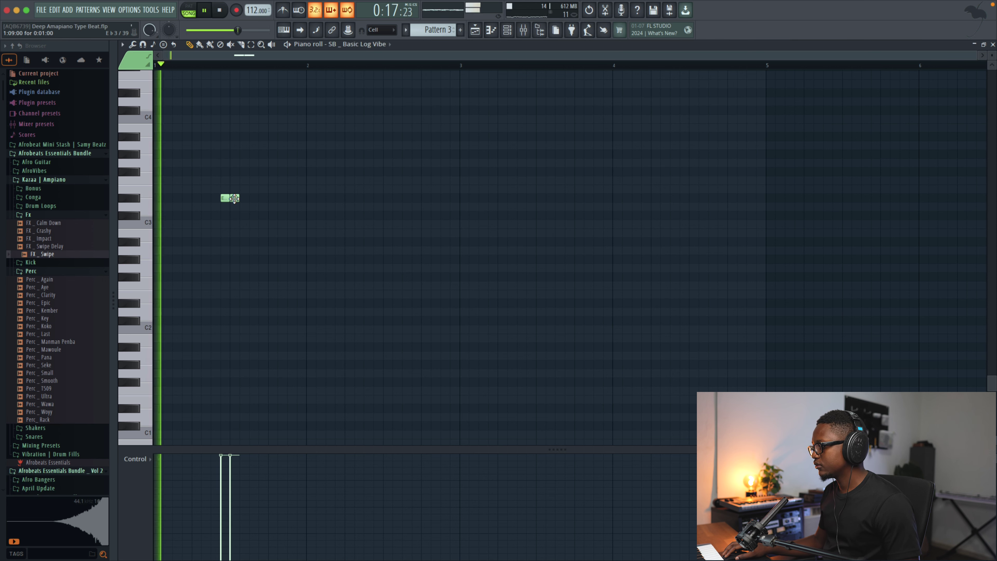
{"action": "key", "text": "space"}
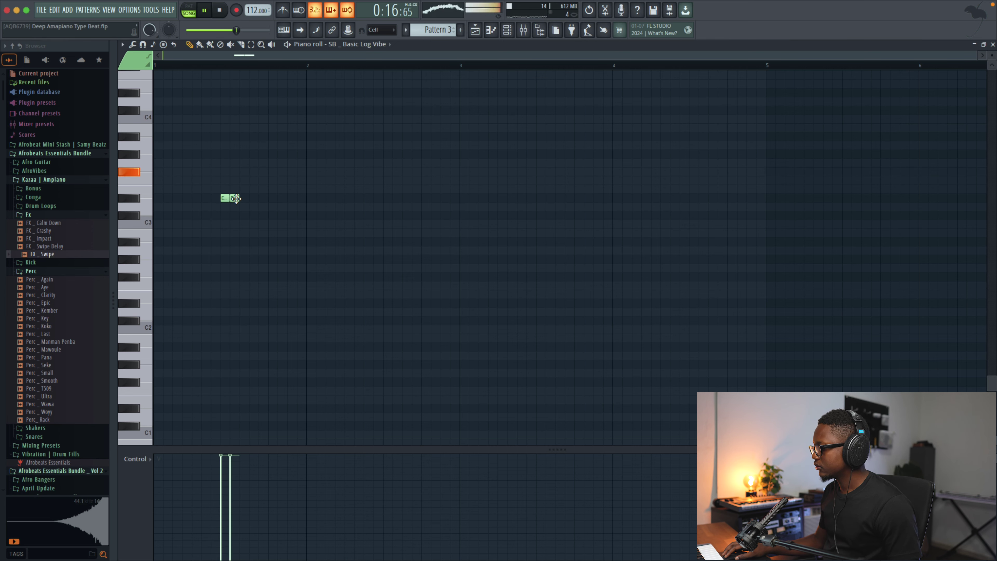
{"action": "left_click_drag", "start_coordinate": [236, 199], "coordinate": [236, 217]}
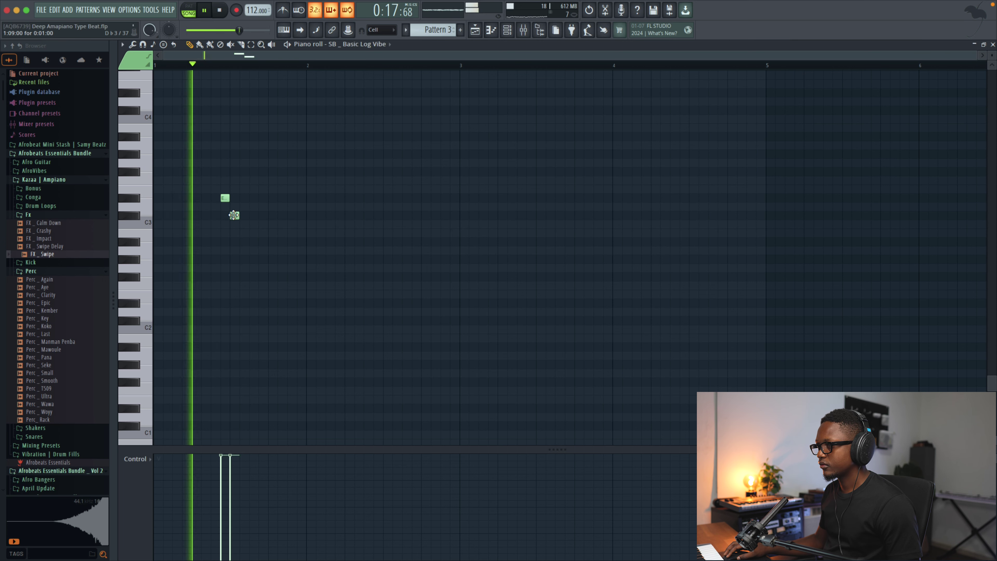
{"action": "key", "text": "space"}
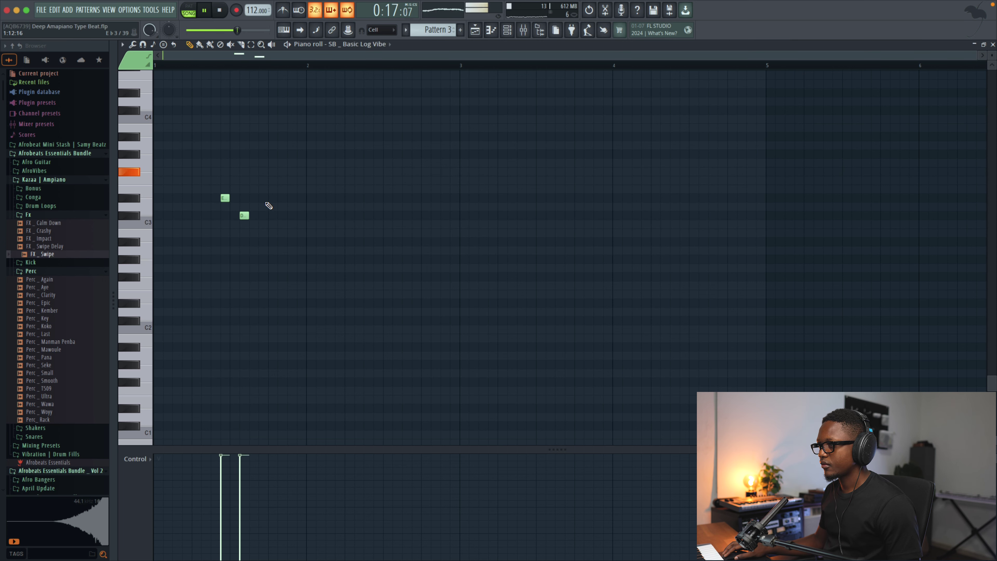
{"action": "key", "text": "space"}
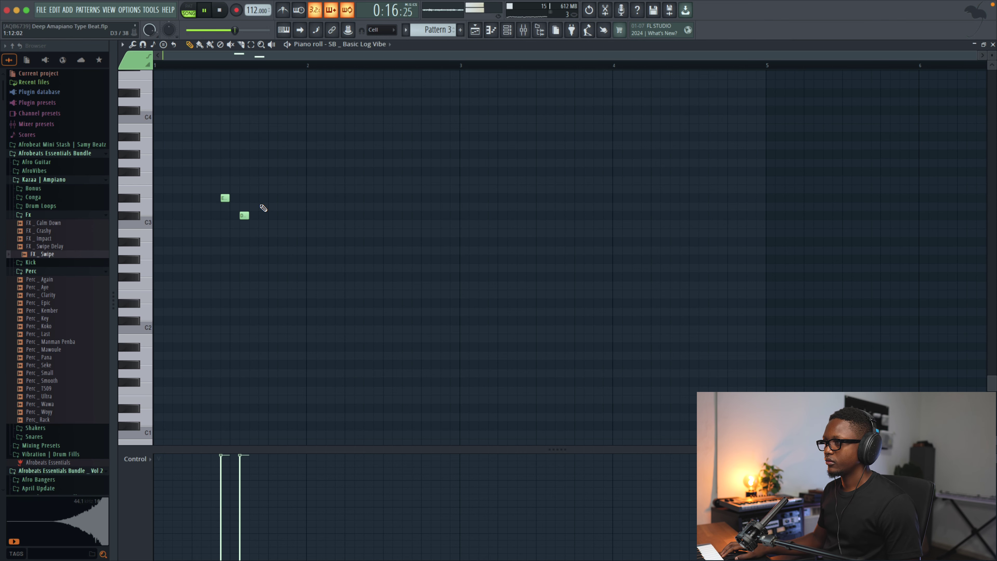
{"action": "key", "text": "space"}
Step: Shift the Db3 note one step later and raise the new note one semitone
{"action": "left_click_drag", "start_coordinate": [225, 197], "coordinate": [233, 196]}
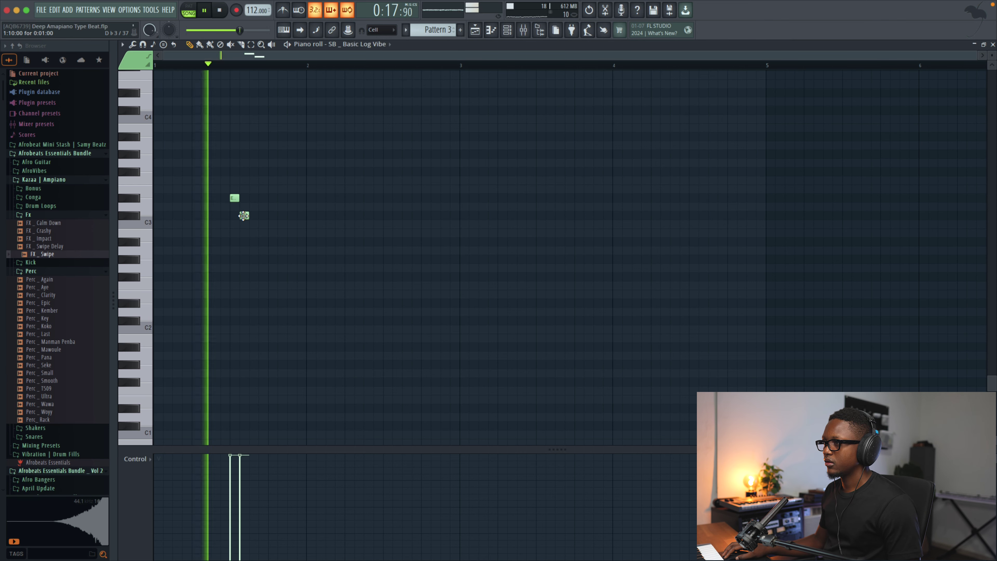
{"action": "key", "text": "space"}
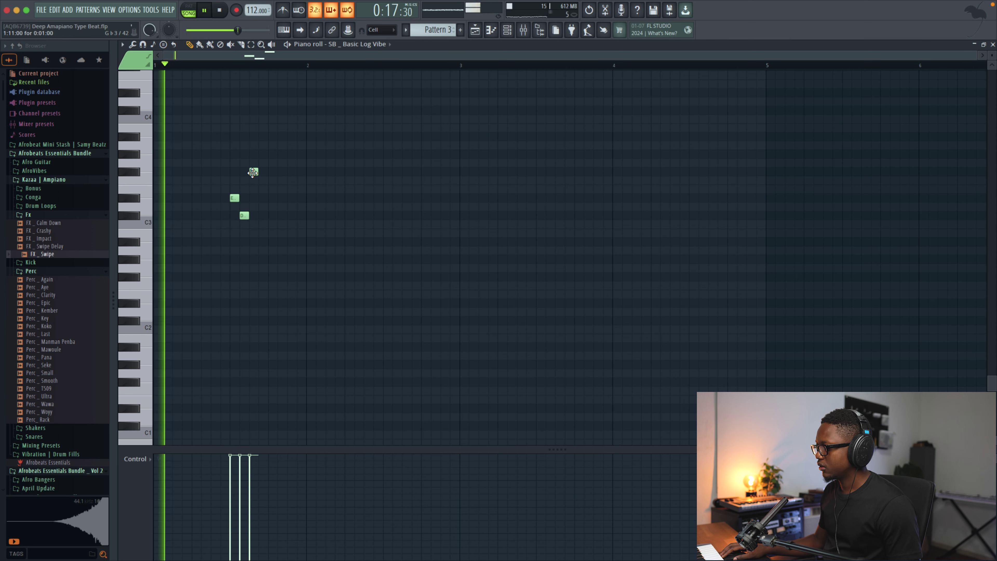
{"action": "key", "text": "space"}
{"action": "left_click_drag", "start_coordinate": [253, 172], "coordinate": [254, 156]}
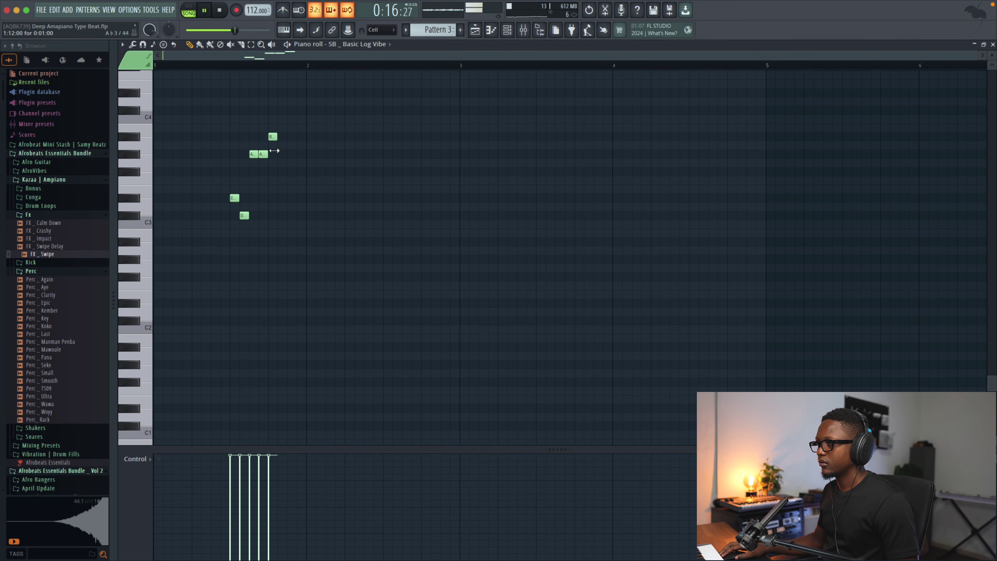
Step: Shorten the two Ab3, Eb3 and Db3 notes together
{"action": "scroll", "coordinate": [659, 111], "scroll_direction": "up", "scroll_amount": 3, "text": "ctrl"}
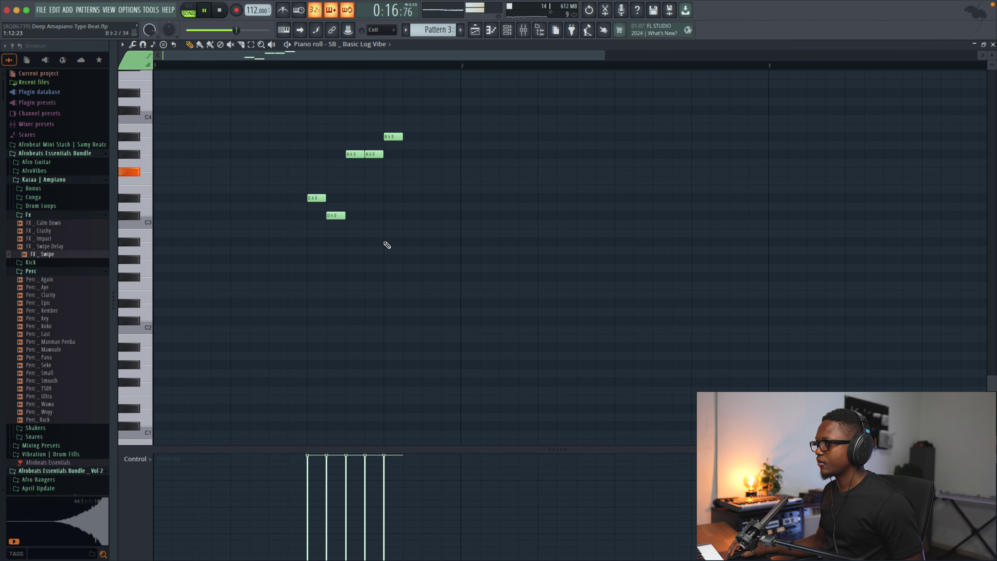
{"action": "left_click_drag", "start_coordinate": [380, 245], "coordinate": [310, 106]}
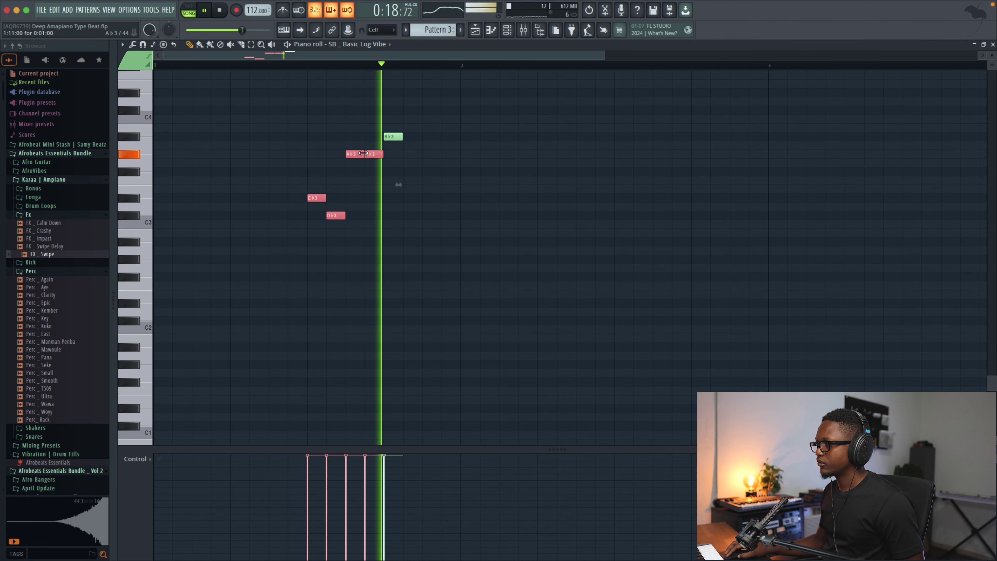
{"action": "left_click_drag", "start_coordinate": [363, 153], "coordinate": [357, 153]}
{"action": "key", "text": "space"}
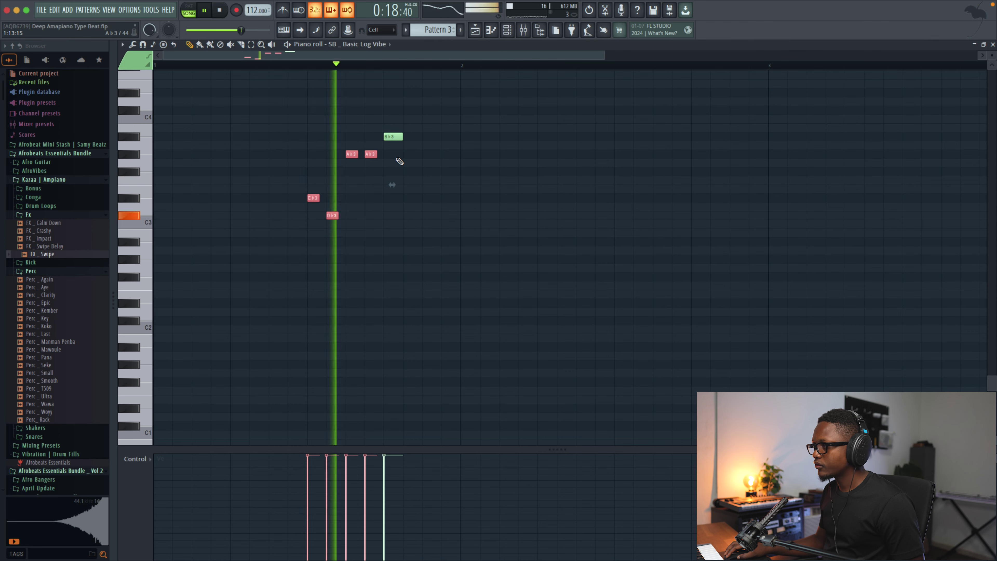
{"action": "key", "text": "space"}
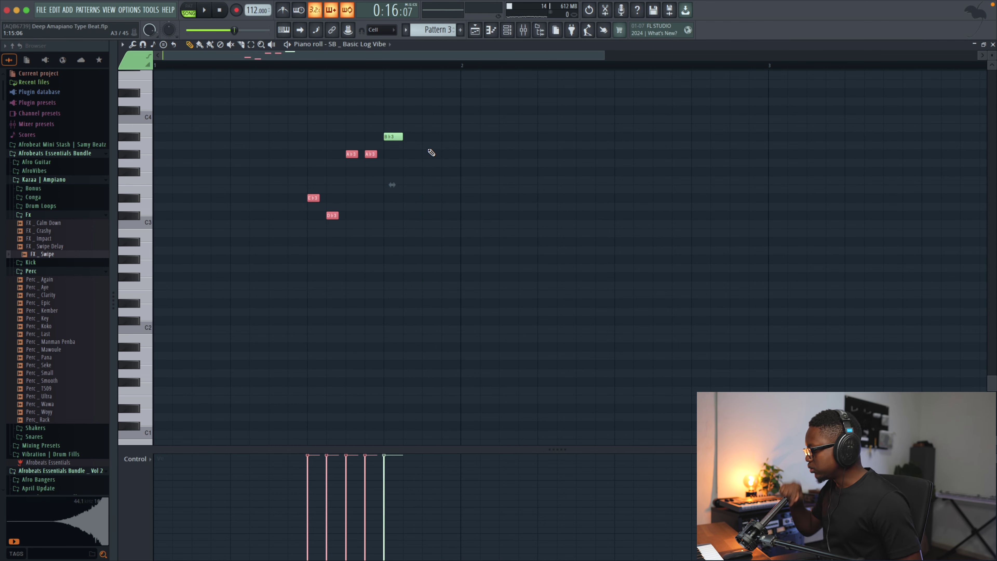
Step: Add one more note to the log drum phrase and play the pattern back
{"action": "left_click", "coordinate": [425, 171]}
{"action": "key", "text": "space"}
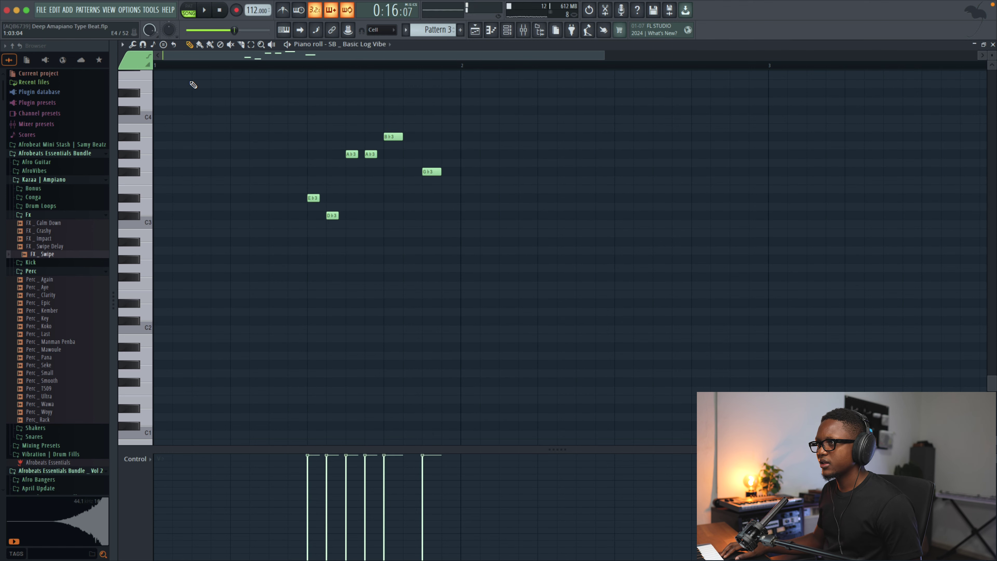
{"action": "key", "text": "space"}
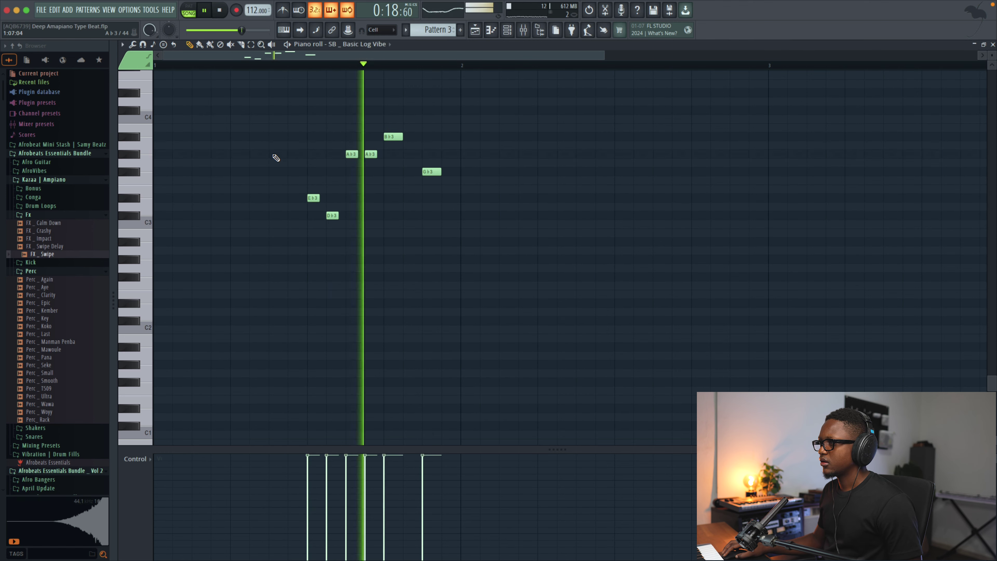
Step: Switch the control lane to Note pan and pan the Basic Log Vibe D♭3 and A♭3 notes to alternating sides
{"action": "key", "text": "space"}
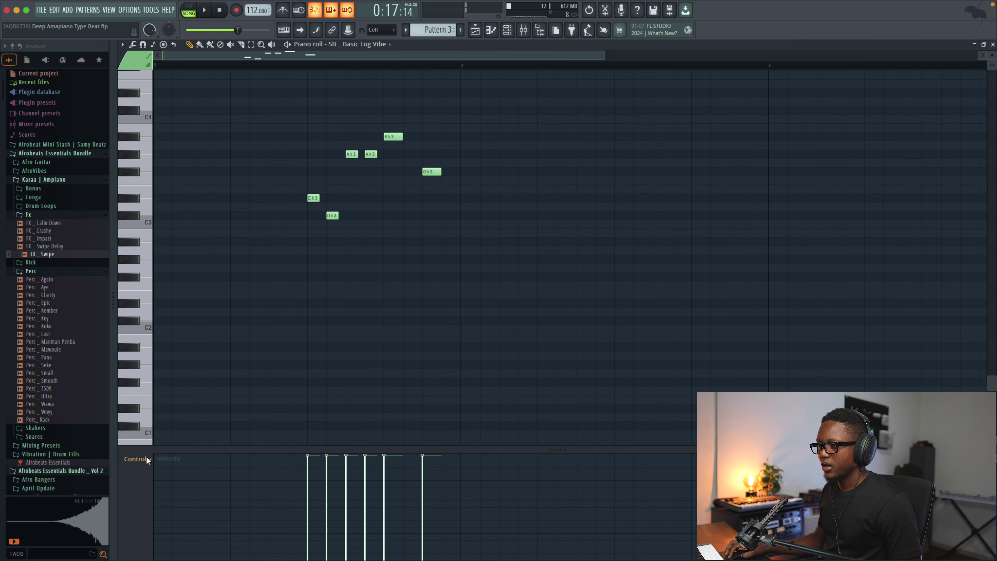
{"action": "left_click", "coordinate": [134, 459]}
{"action": "left_click", "coordinate": [176, 476]}
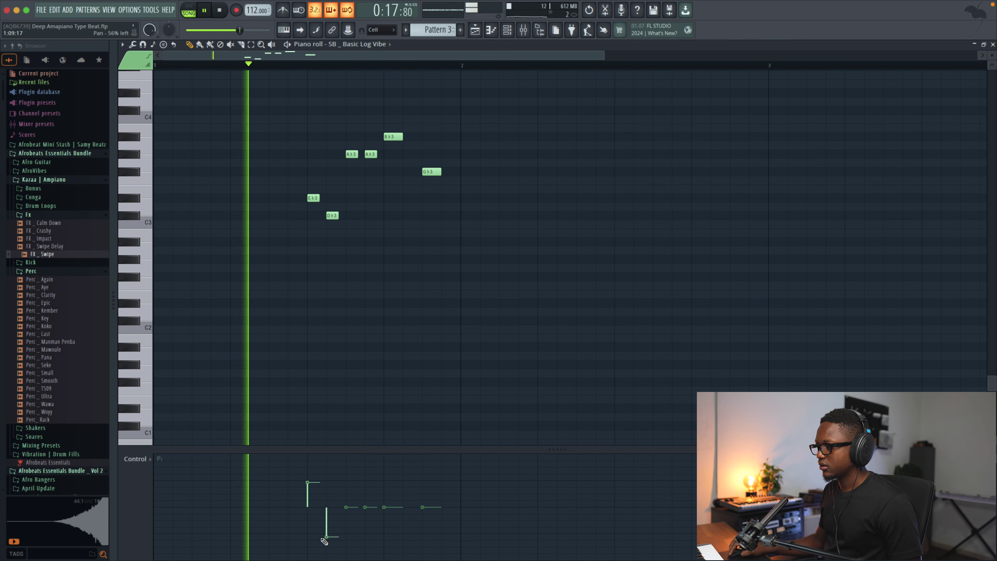
{"action": "left_click", "coordinate": [326, 537]}
{"action": "key", "text": "space"}
{"action": "key", "text": "space"}
{"action": "left_click", "coordinate": [346, 461]}
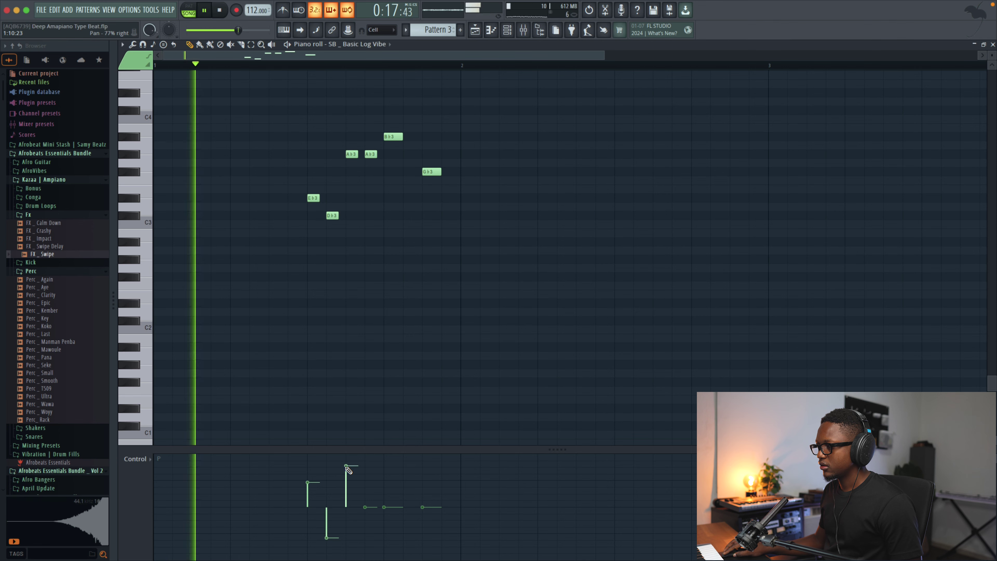
{"action": "left_click", "coordinate": [365, 548]}
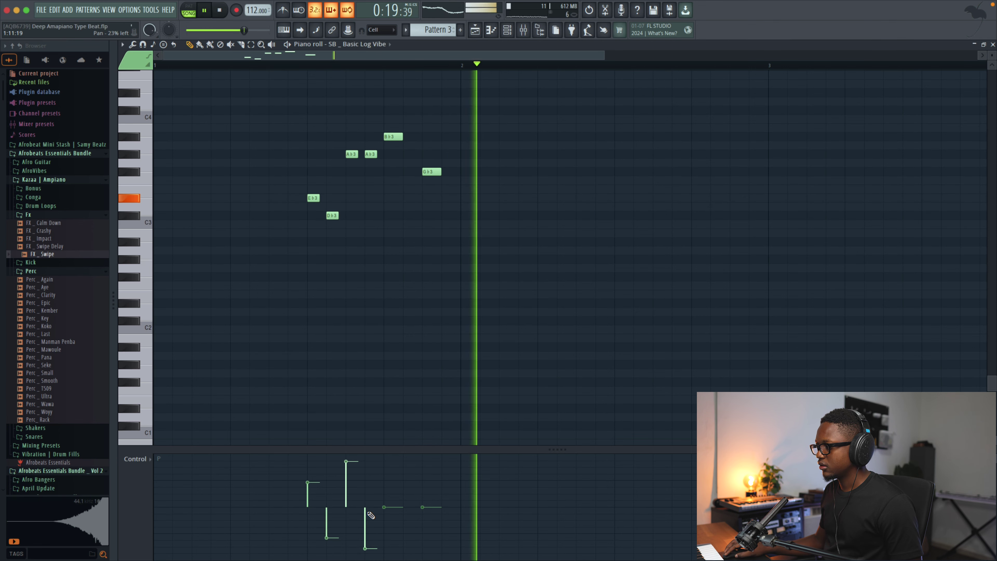
Step: In Log Vibe's piano roll, pan its two long notes fully to opposite sides
{"action": "key", "text": "Escape"}
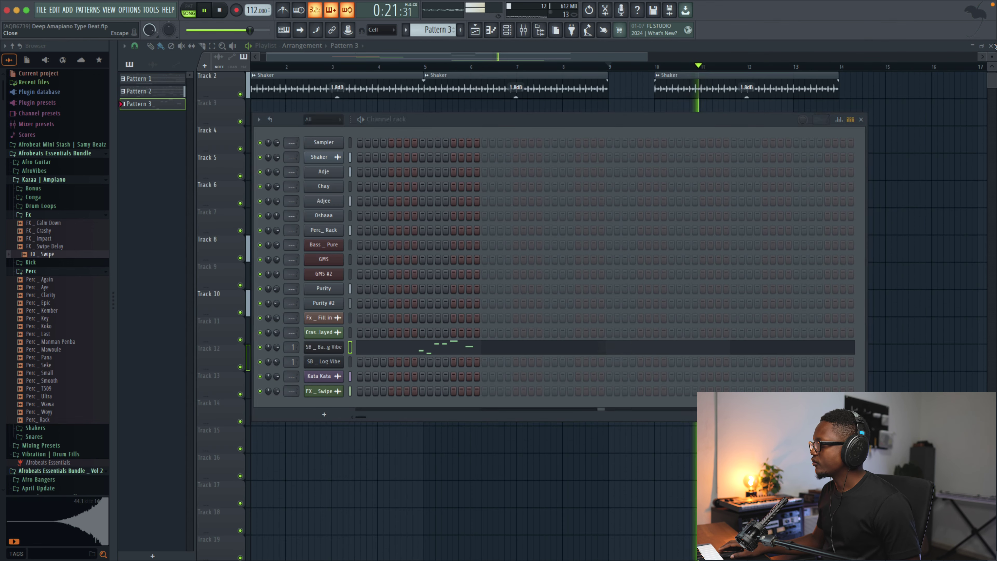
{"action": "right_click", "coordinate": [340, 359]}
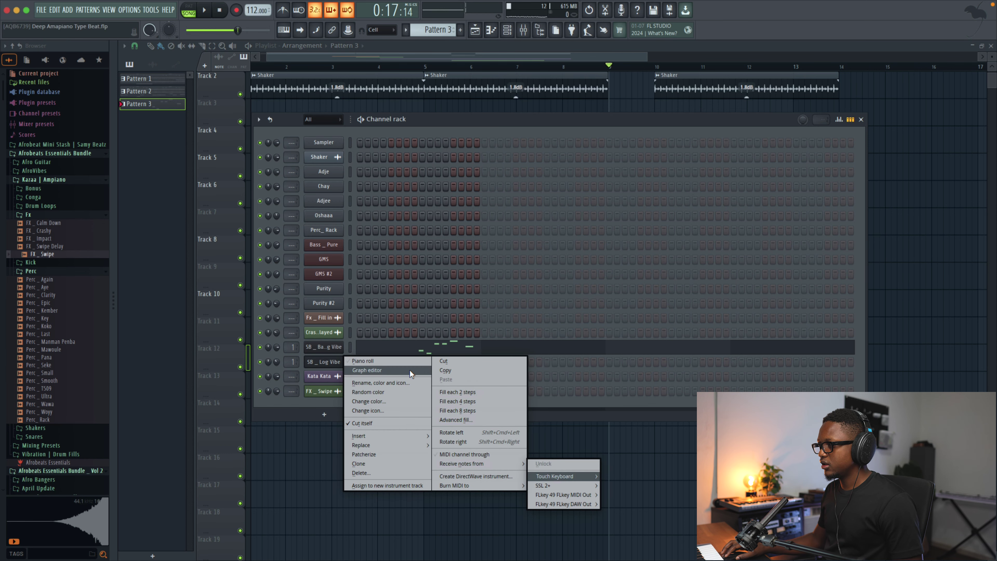
{"action": "left_click", "coordinate": [394, 361]}
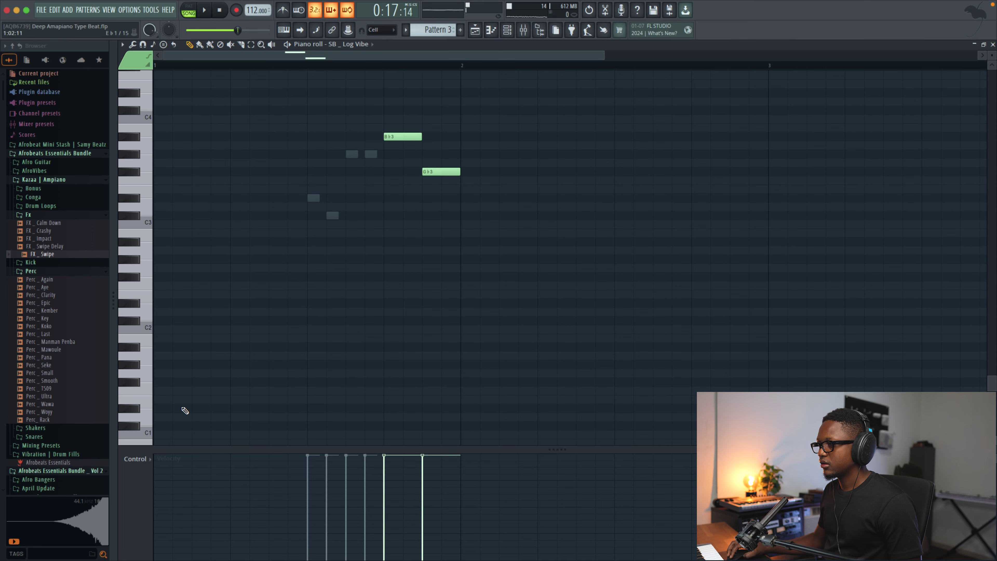
{"action": "left_click", "coordinate": [149, 458]}
{"action": "left_click", "coordinate": [151, 476]}
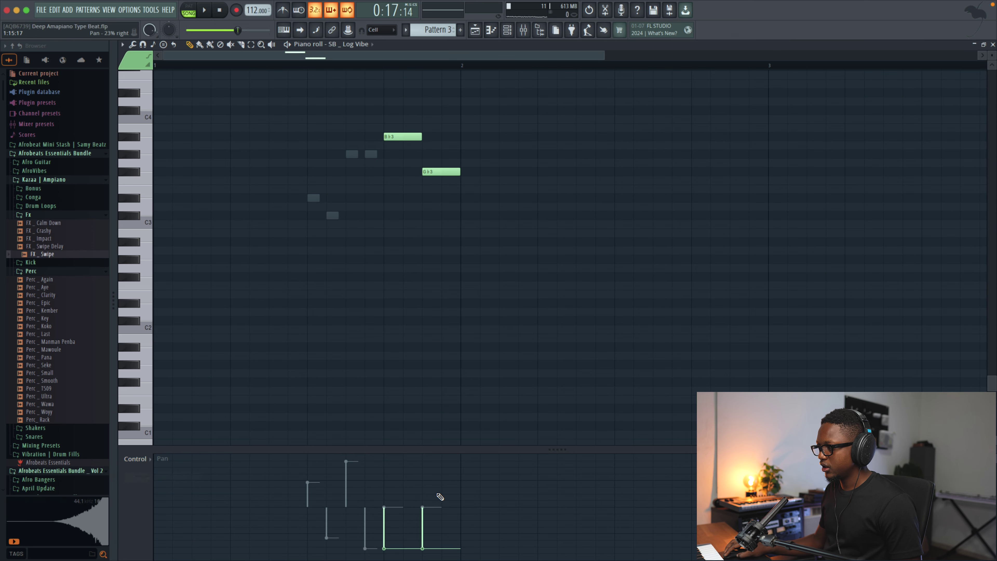
{"action": "key", "text": "space"}
{"action": "left_click_drag", "start_coordinate": [391, 493], "coordinate": [393, 455]}
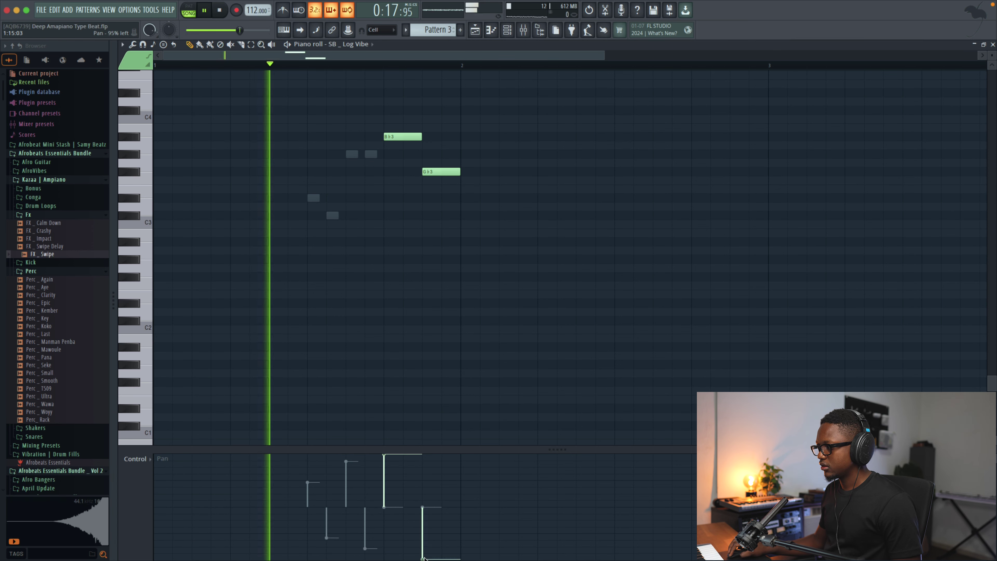
{"action": "left_click_drag", "start_coordinate": [430, 510], "coordinate": [430, 559]}
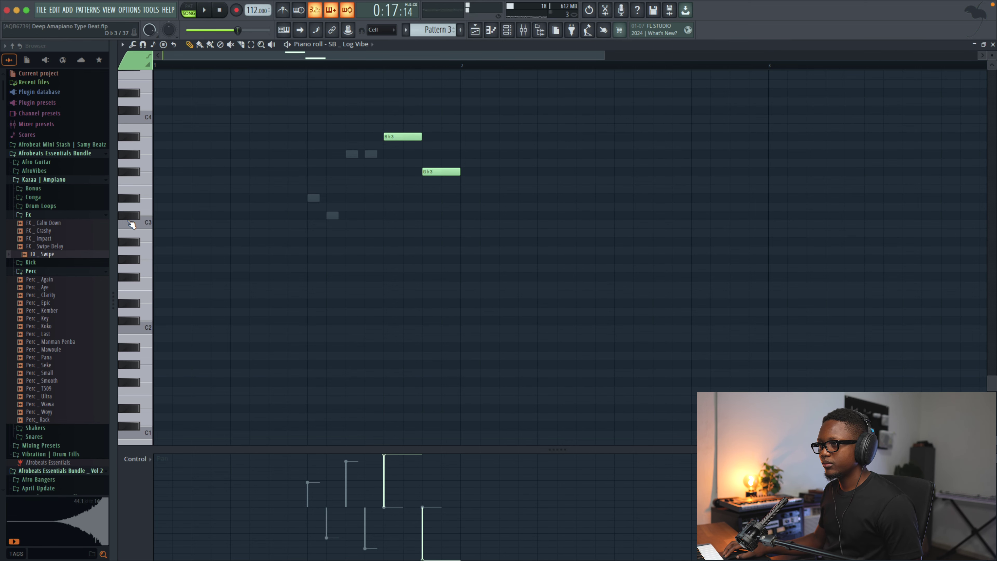
{"action": "key", "text": "space"}
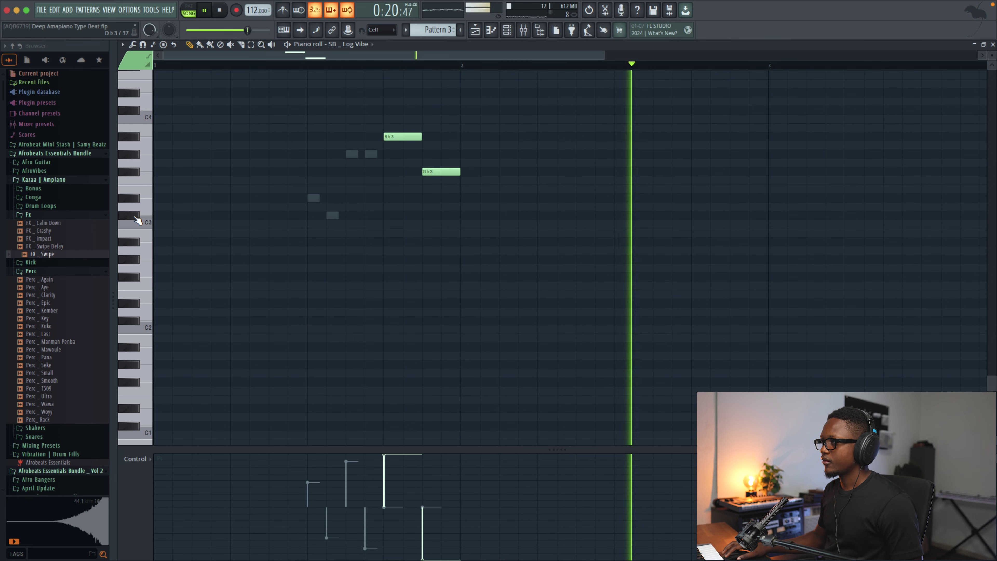
Step: Add a D♭3 note late in the Log Vibe pattern, moved later and lengthened
{"action": "left_click", "coordinate": [133, 216]}
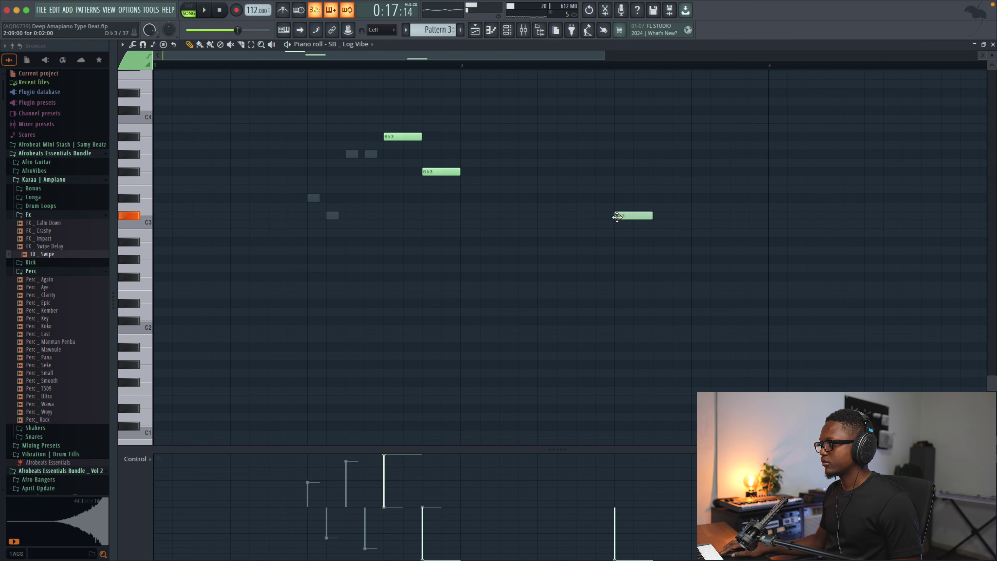
{"action": "left_click", "coordinate": [147, 457]}
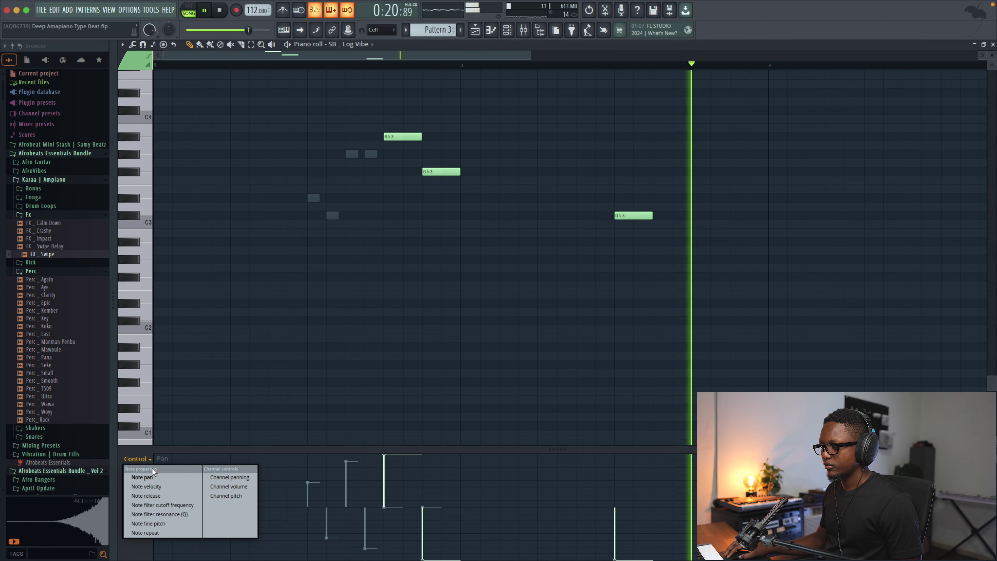
{"action": "left_click", "coordinate": [151, 478]}
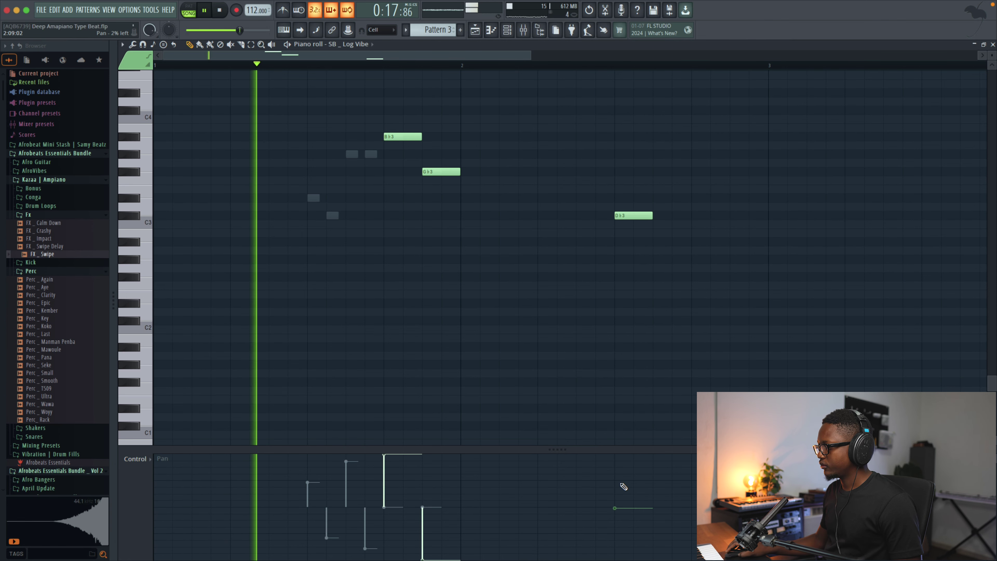
{"action": "left_click_drag", "start_coordinate": [623, 210], "coordinate": [724, 216]}
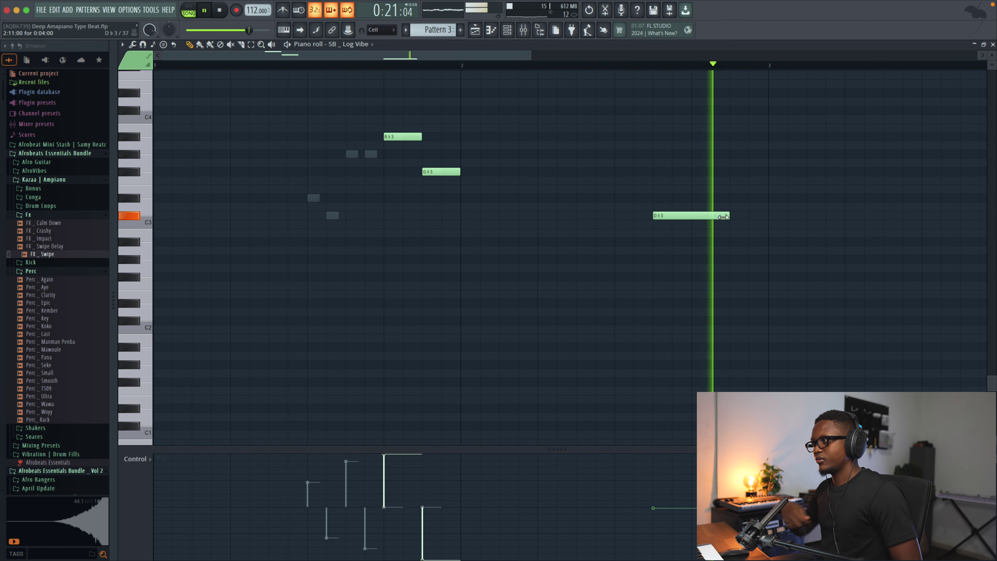
Step: Close the Log Vibe piano roll and play the arrangement to review it
{"action": "key", "text": "F5"}
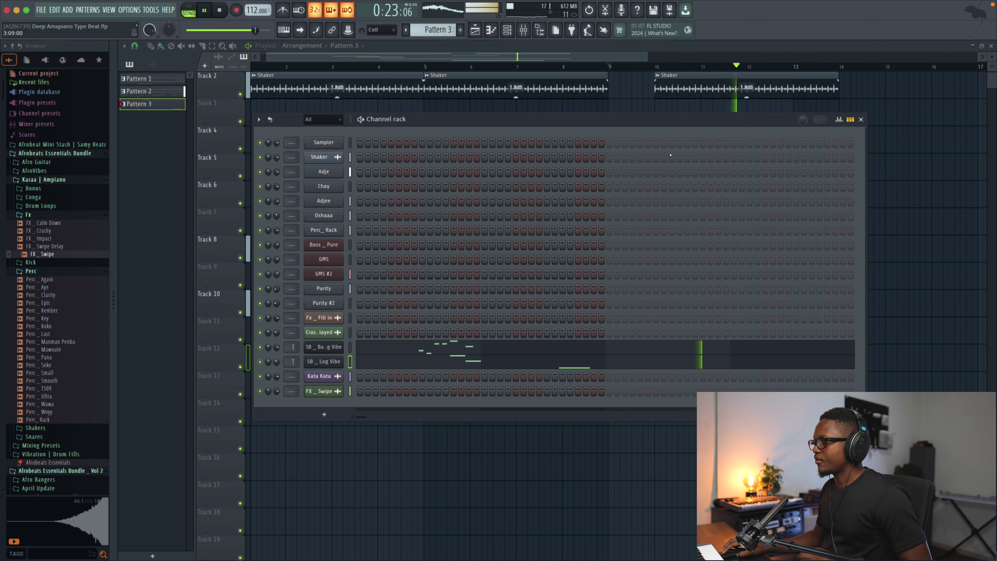
{"action": "key", "text": "F6"}
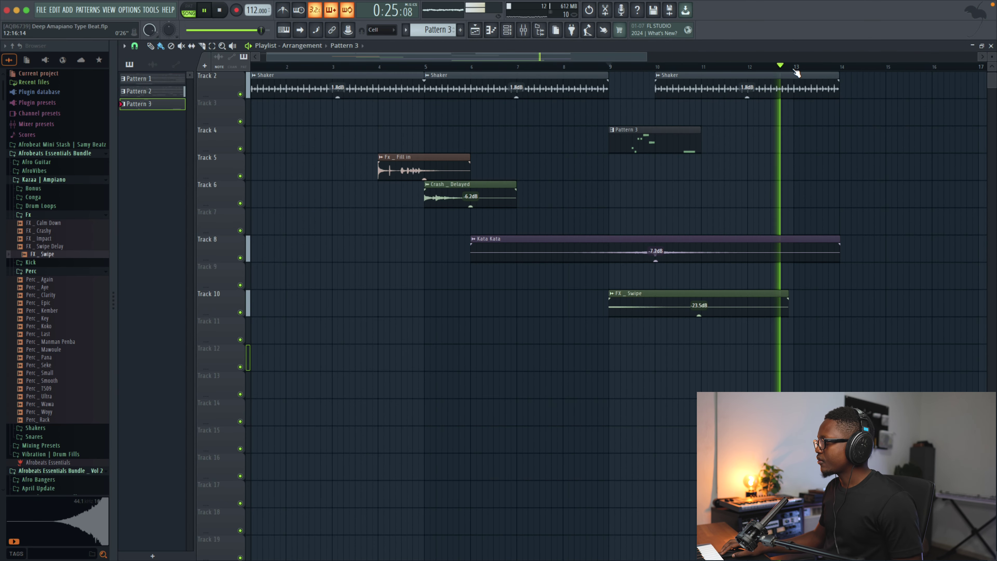
{"action": "scroll", "coordinate": [782, 90], "scroll_direction": "down", "scroll_amount": 2}
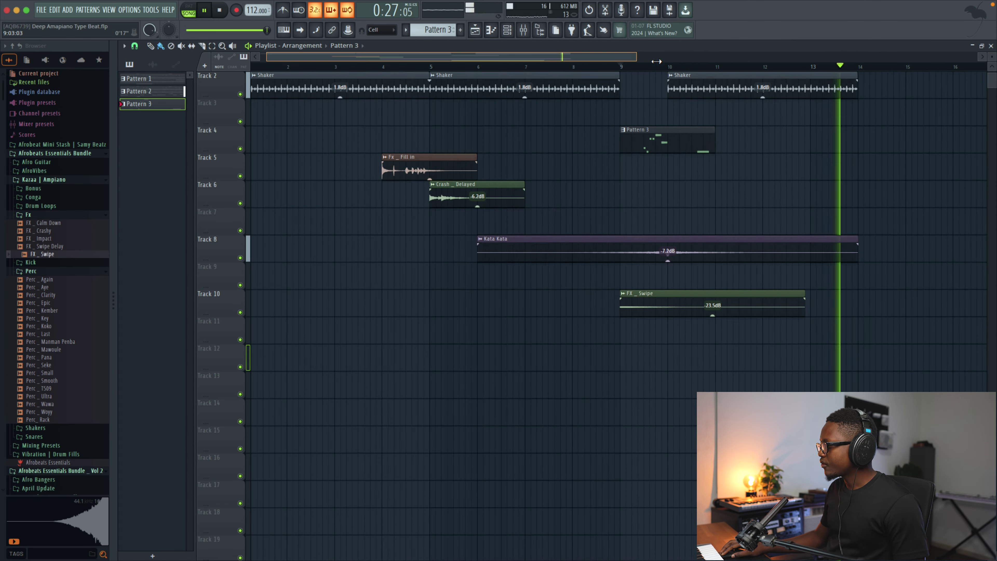
{"action": "scroll", "coordinate": [745, 115], "scroll_direction": "up", "scroll_amount": 2}
{"action": "key", "text": "space"}
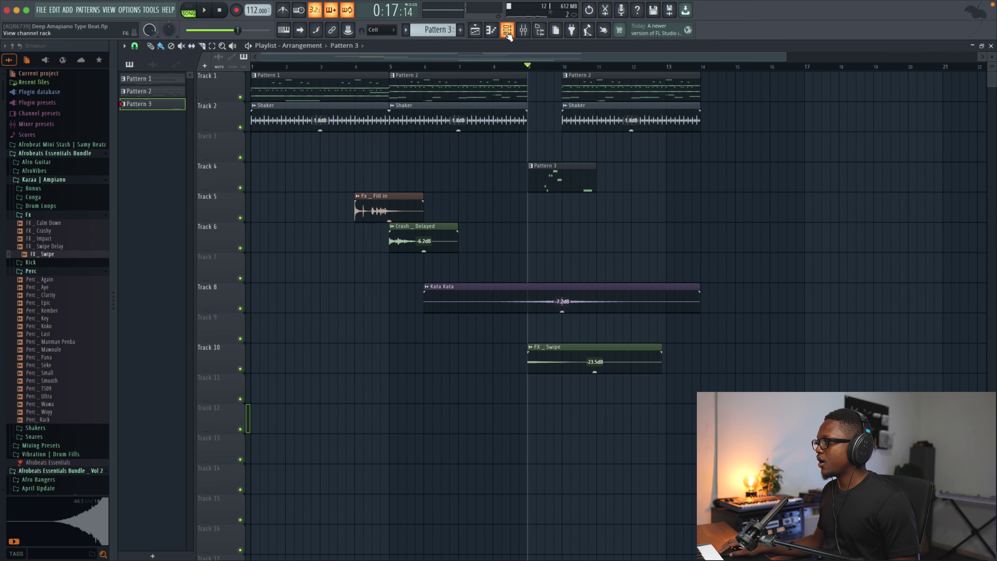
{"action": "key", "text": "F6"}
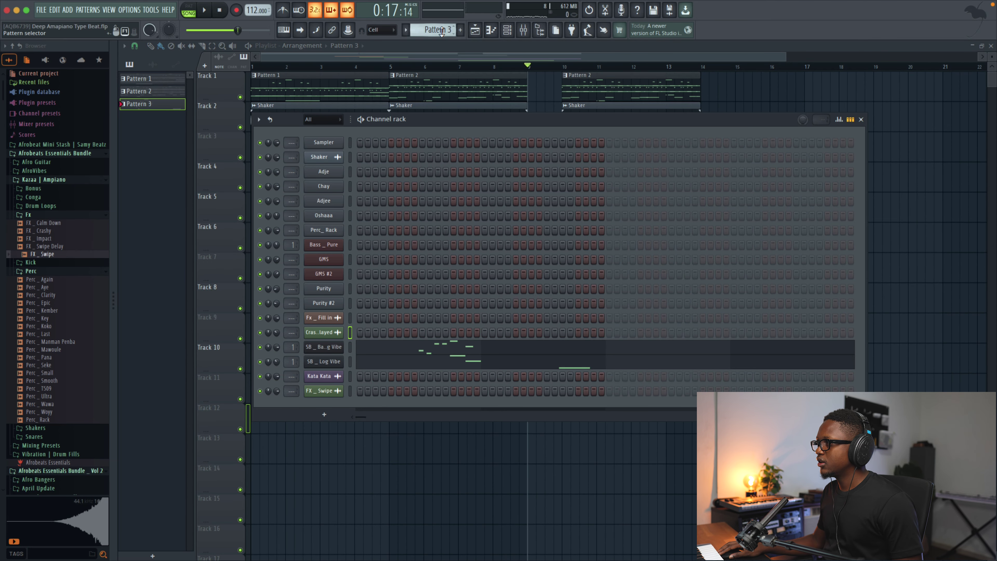
{"action": "scroll", "coordinate": [441, 31], "scroll_direction": "up", "scroll_amount": 1}
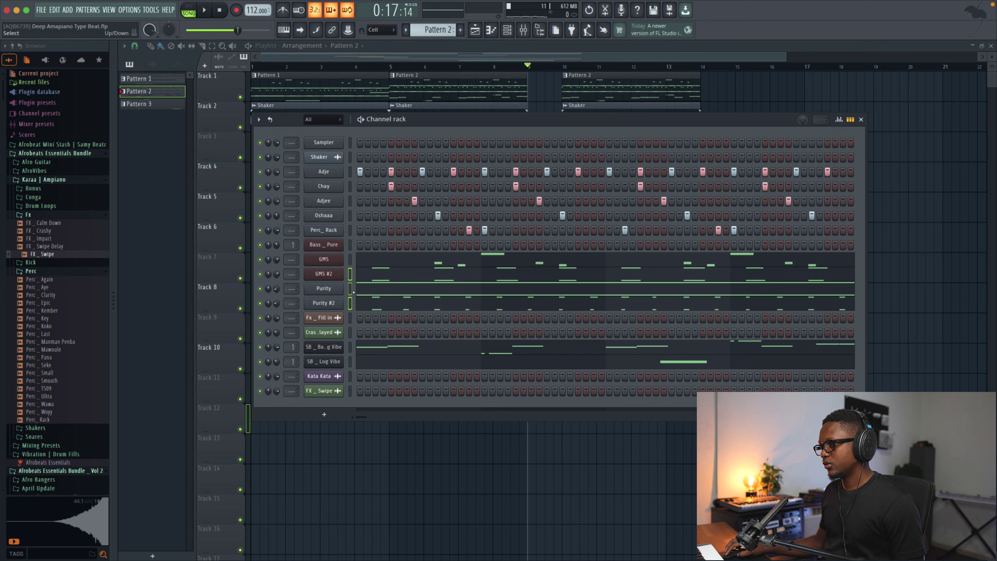
{"action": "scroll", "coordinate": [431, 31], "scroll_direction": "down", "scroll_amount": 1}
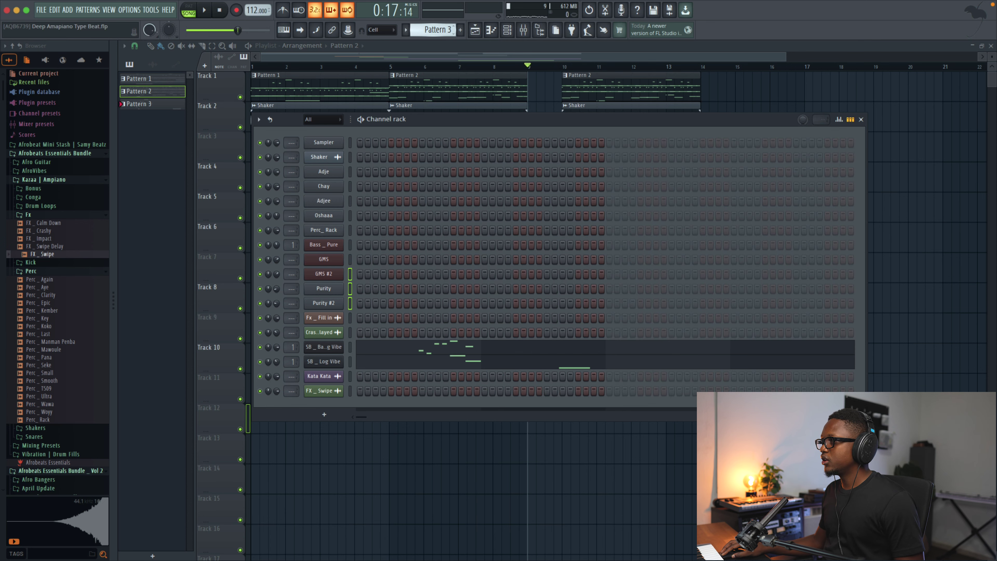
{"action": "key", "text": "space"}
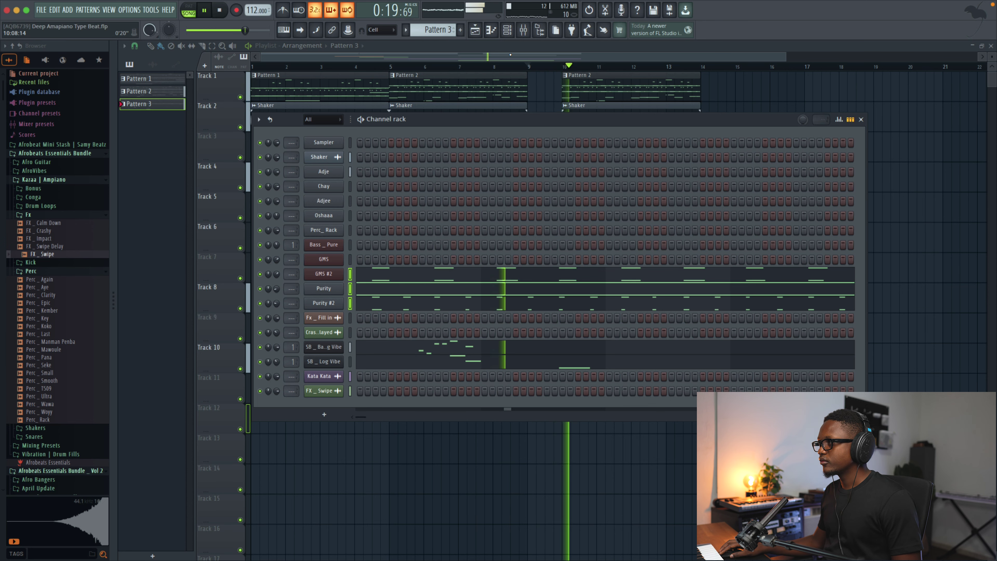
{"action": "key", "text": "F6"}
Step: Resize Track 4's Pattern 3 clip to 1.5 bars from bar 9, then open GMS #2's notes
{"action": "left_click_drag", "start_coordinate": [666, 175], "coordinate": [562, 175]}
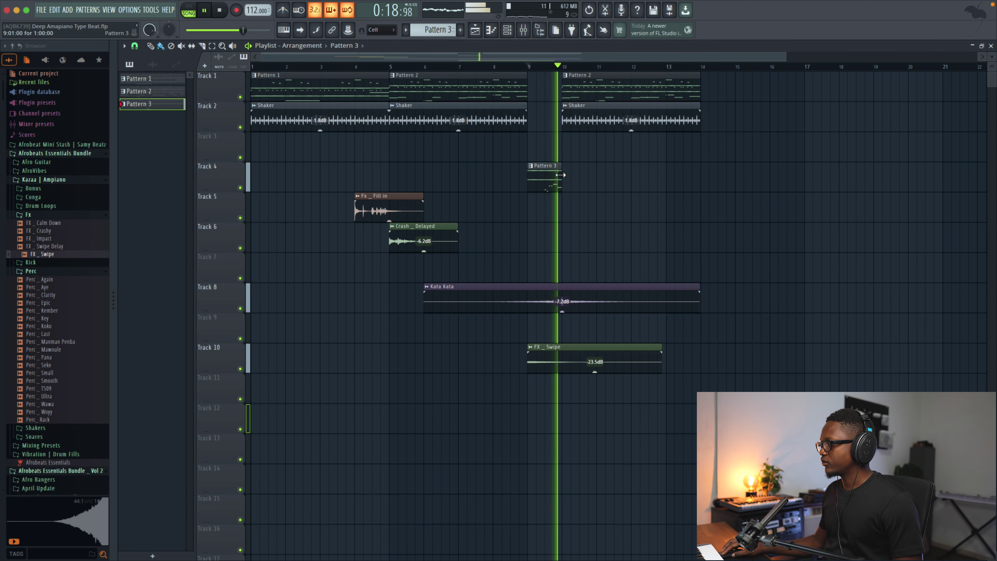
{"action": "left_click", "coordinate": [519, 68]}
{"action": "left_click", "coordinate": [511, 68]}
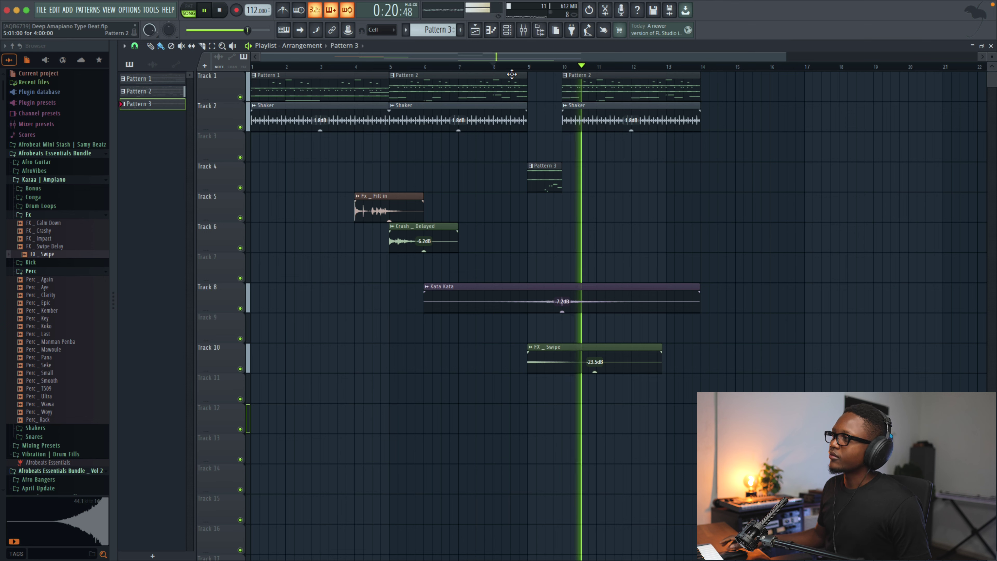
{"action": "left_click", "coordinate": [511, 67]}
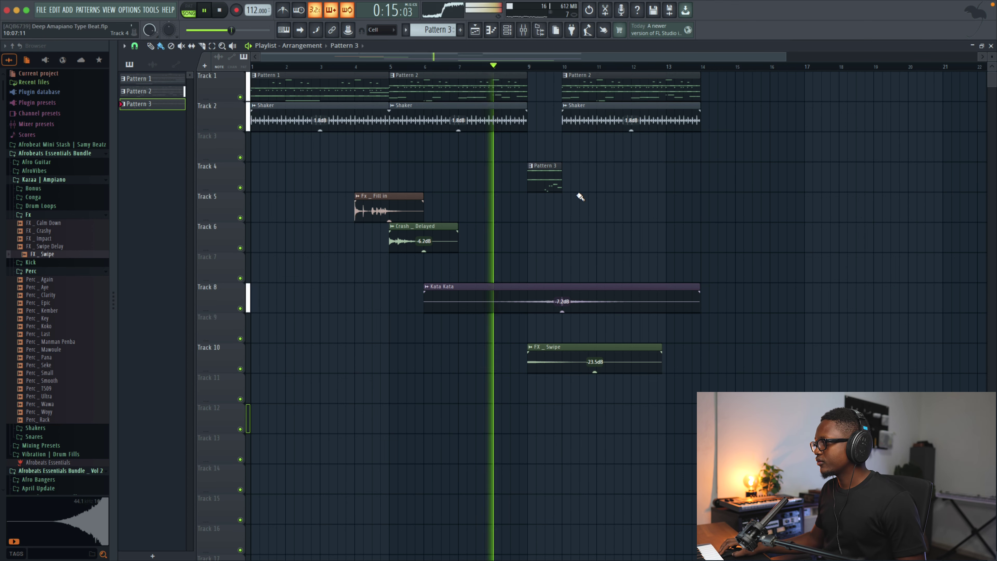
{"action": "left_click_drag", "start_coordinate": [561, 183], "coordinate": [596, 179]}
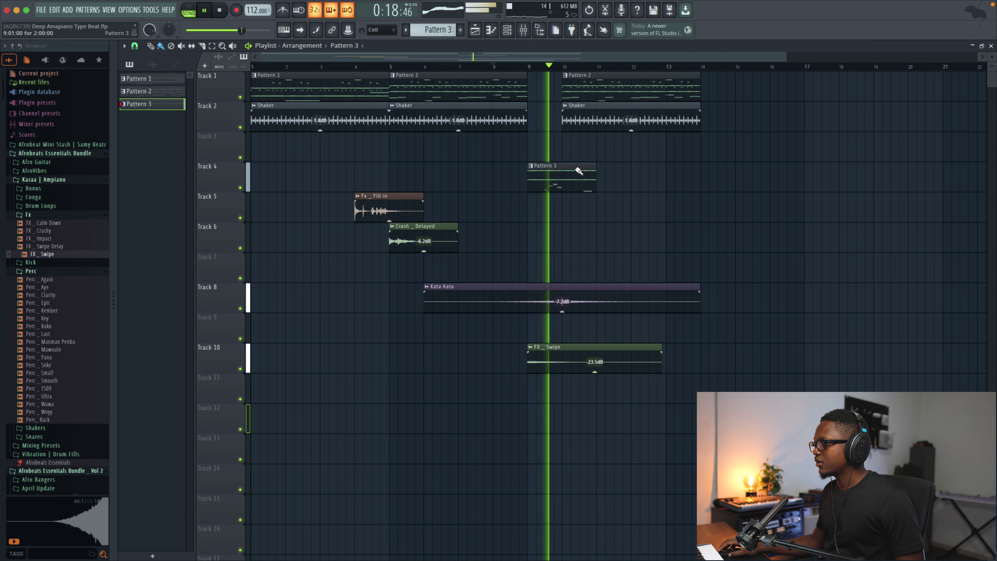
{"action": "left_click", "coordinate": [508, 31]}
{"action": "left_click", "coordinate": [501, 281]}
Step: Shorten Purity's long E5 and E4 notes so they end at bar 2
{"action": "key", "text": "space"}
{"action": "scroll", "coordinate": [372, 129], "scroll_direction": "up", "scroll_amount": 5}
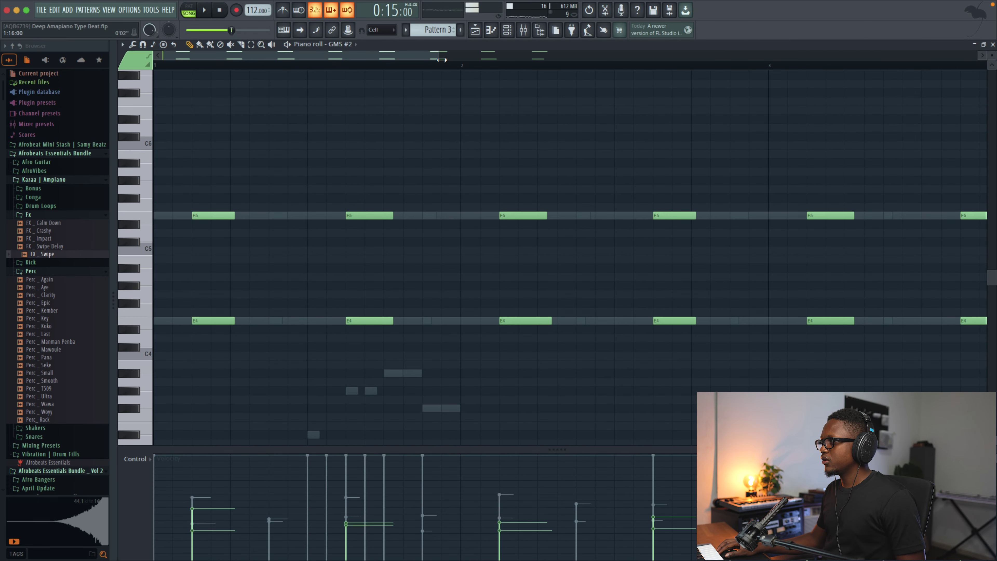
{"action": "left_click_drag", "start_coordinate": [441, 59], "coordinate": [791, 60]}
{"action": "left_click_drag", "start_coordinate": [743, 413], "coordinate": [306, 149]}
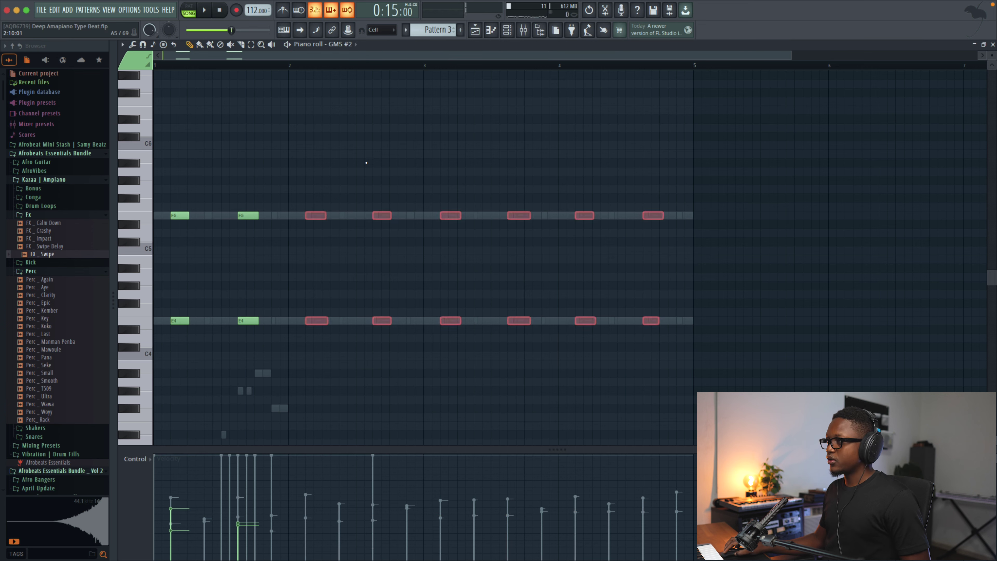
{"action": "left_click", "coordinate": [336, 45]}
{"action": "left_click", "coordinate": [354, 254]}
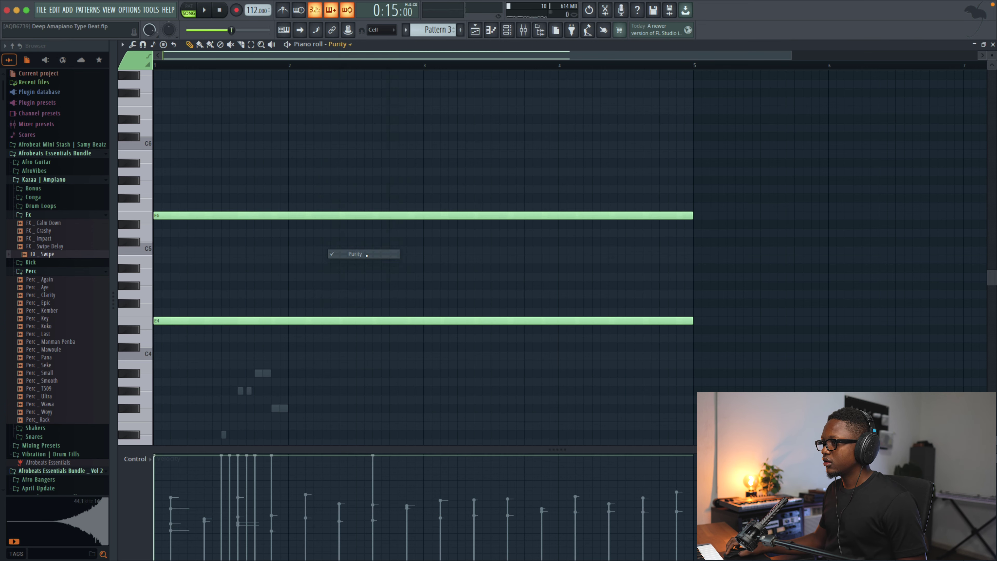
{"action": "key", "text": "ctrl+a"}
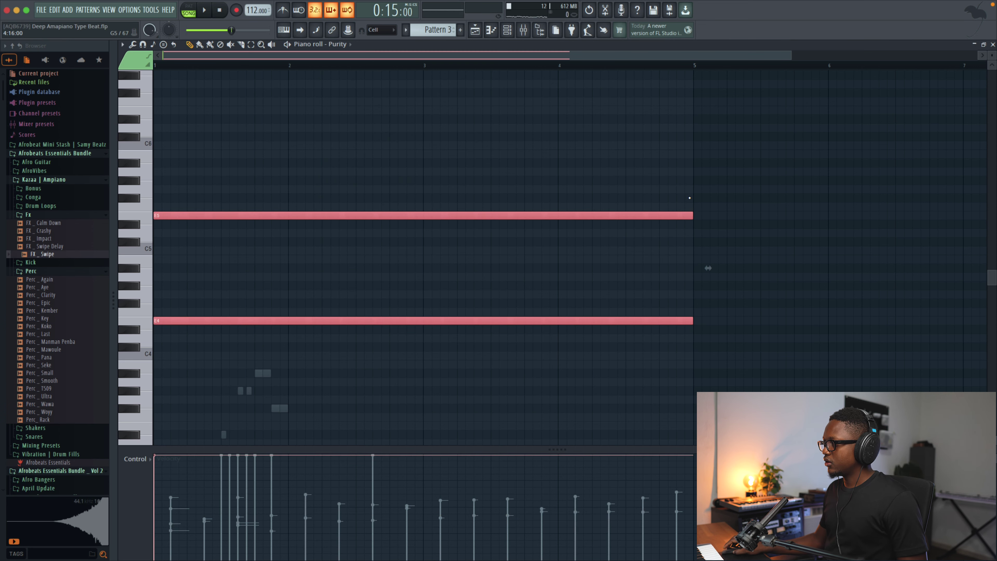
{"action": "left_click_drag", "start_coordinate": [638, 220], "coordinate": [288, 223]}
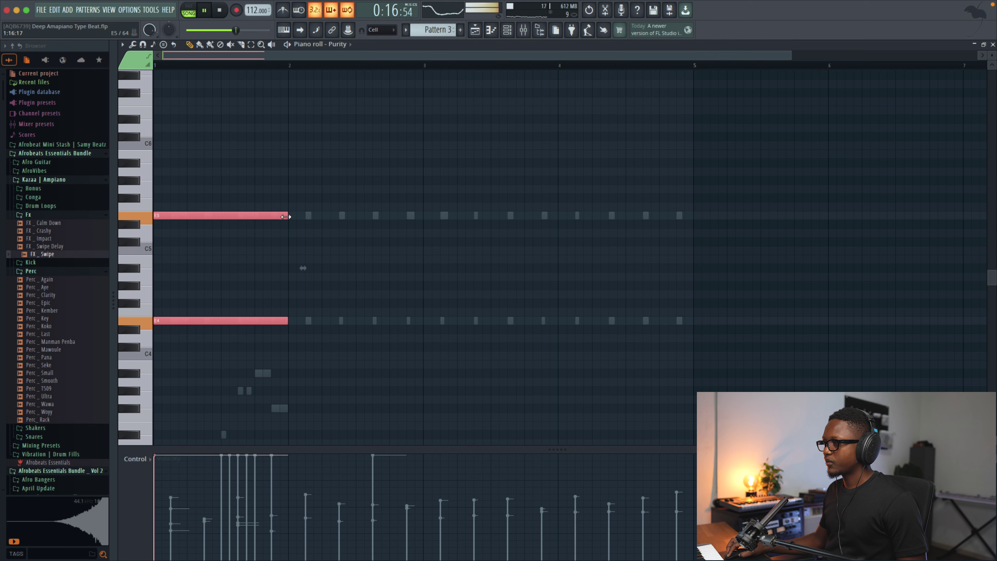
Step: Delete all Purity #2 notes after the first bar
{"action": "left_click", "coordinate": [350, 45]}
{"action": "left_click", "coordinate": [367, 290]}
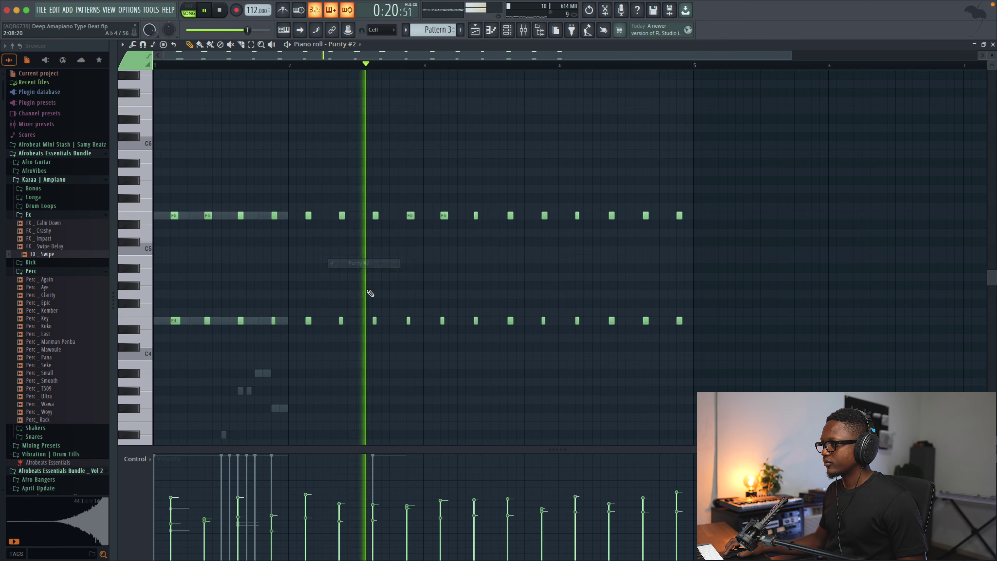
{"action": "left_click_drag", "start_coordinate": [730, 369], "coordinate": [305, 177]}
{"action": "key", "text": "Delete"}
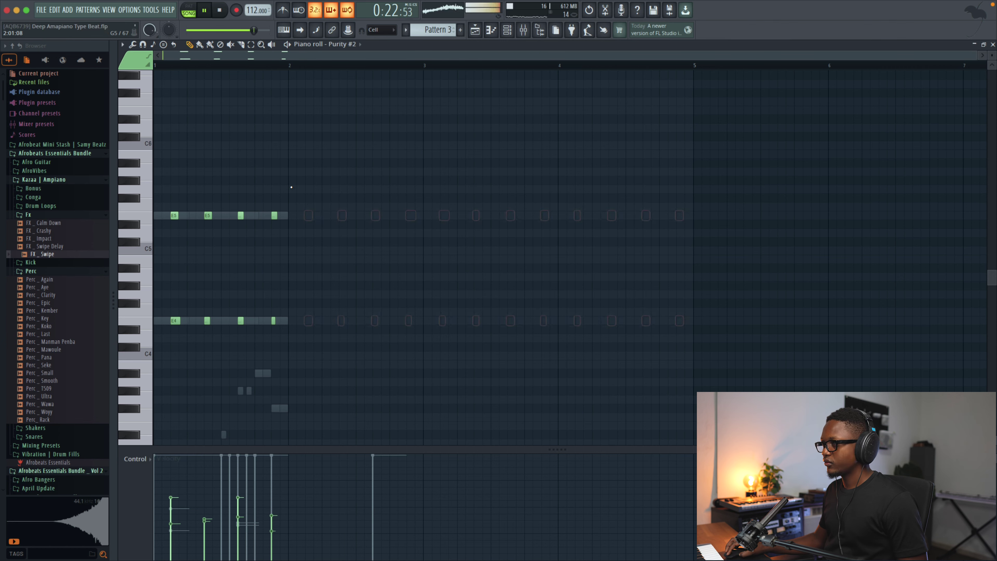
Step: Close the piano roll and channel rack, stop playback, and bring up the Mixer
{"action": "left_click", "coordinate": [356, 44]}
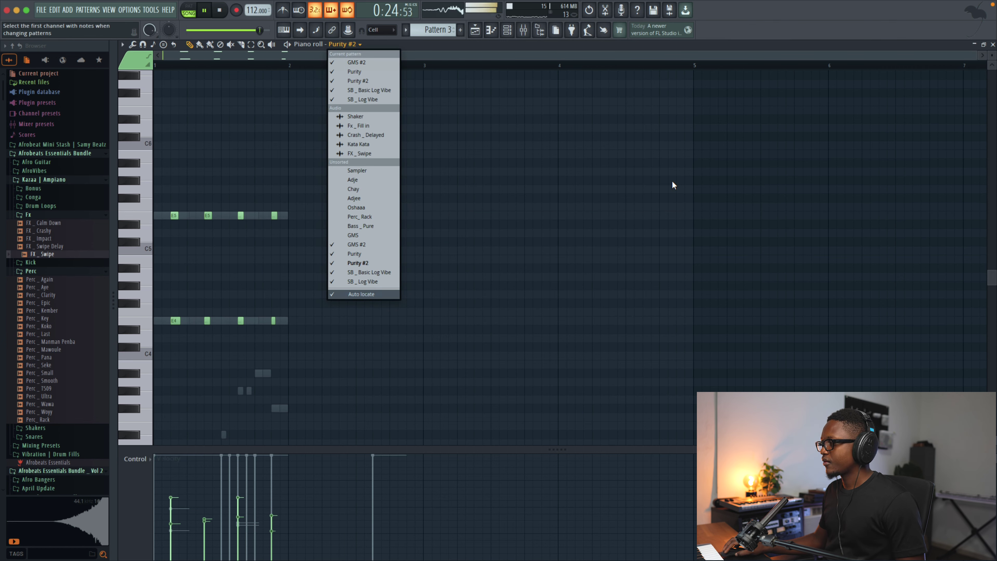
{"action": "key", "text": "Escape"}
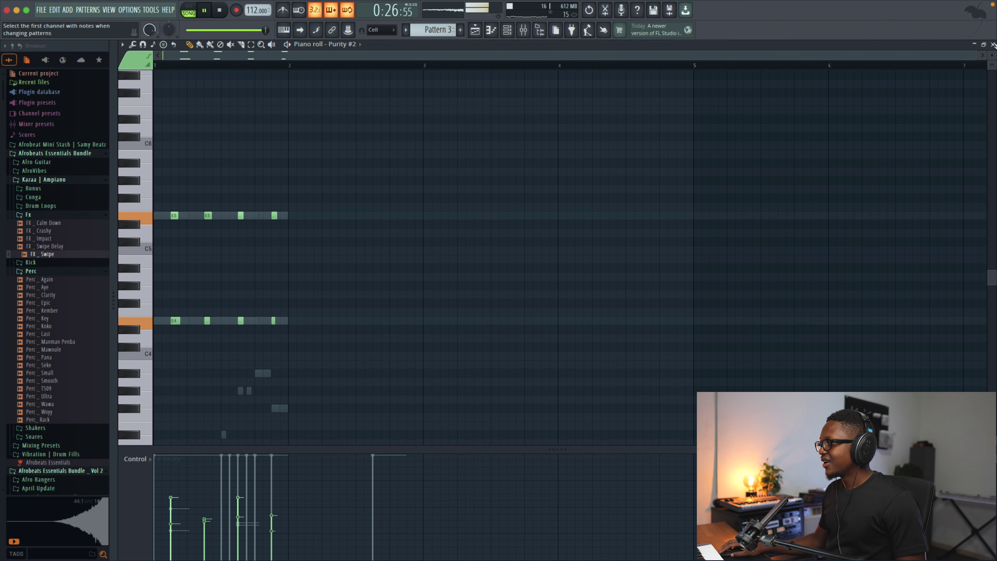
{"action": "key", "text": "F7"}
{"action": "key", "text": "F6"}
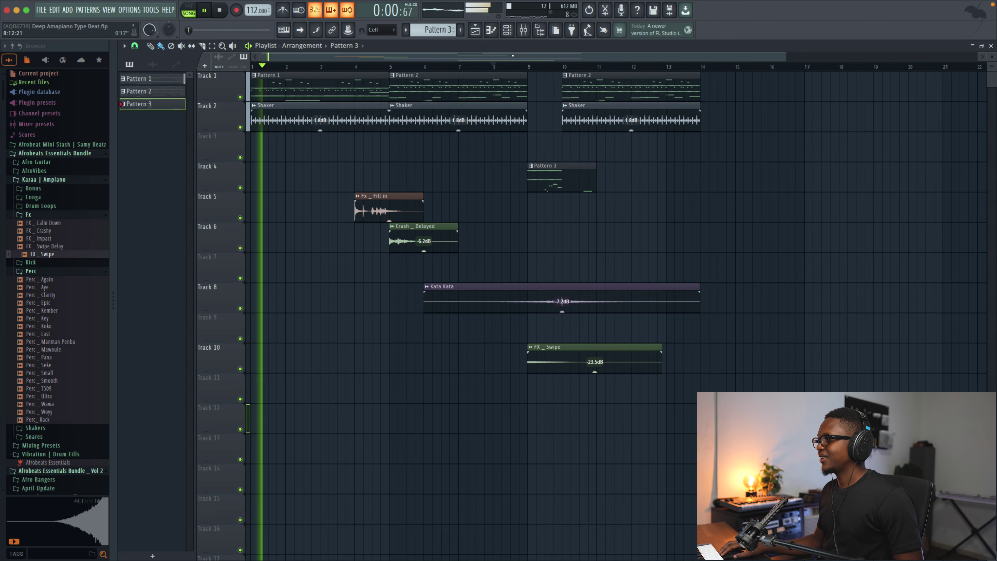
{"action": "key", "text": "space"}
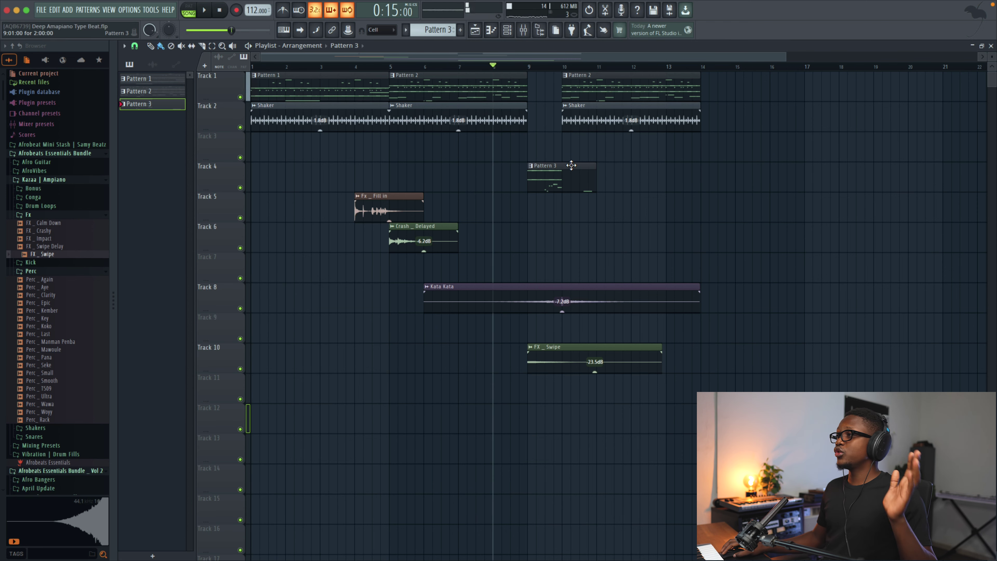
{"action": "left_click", "coordinate": [523, 30]}
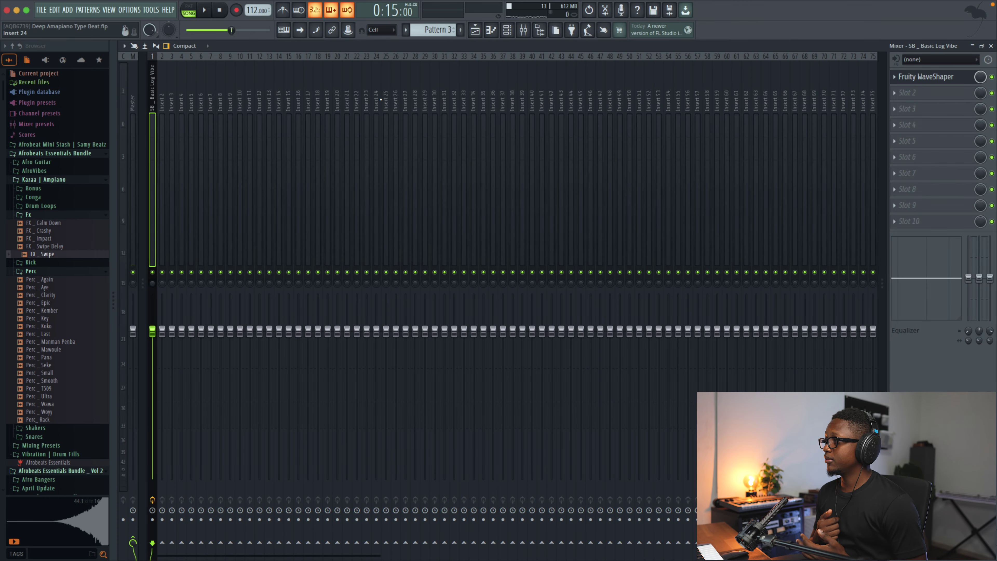
Step: Compare the Basic Log Vibe log drum with Fruity WaveShaper off, then adjust a point on its distortion curve
{"action": "left_click", "coordinate": [951, 79]}
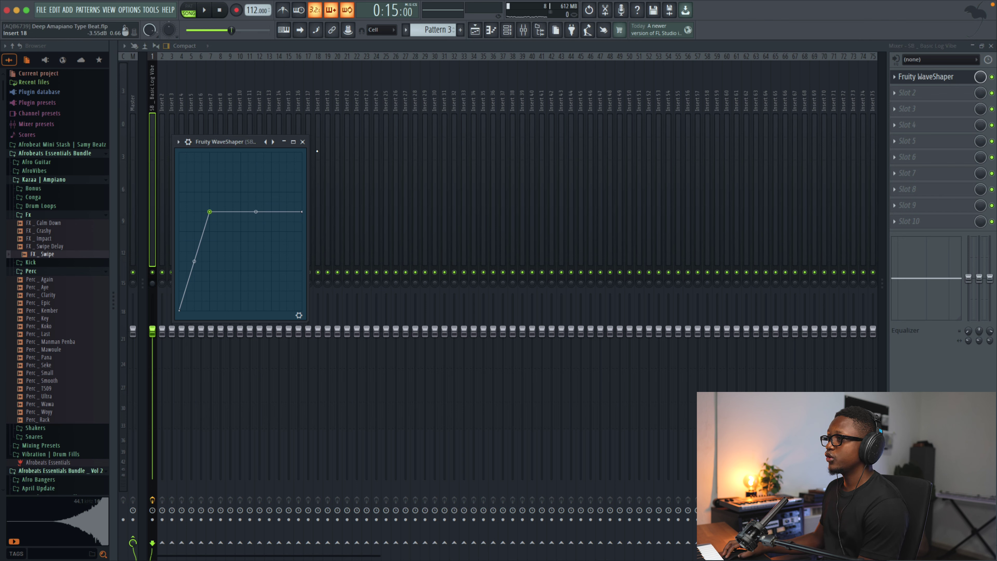
{"action": "left_click", "coordinate": [303, 142]}
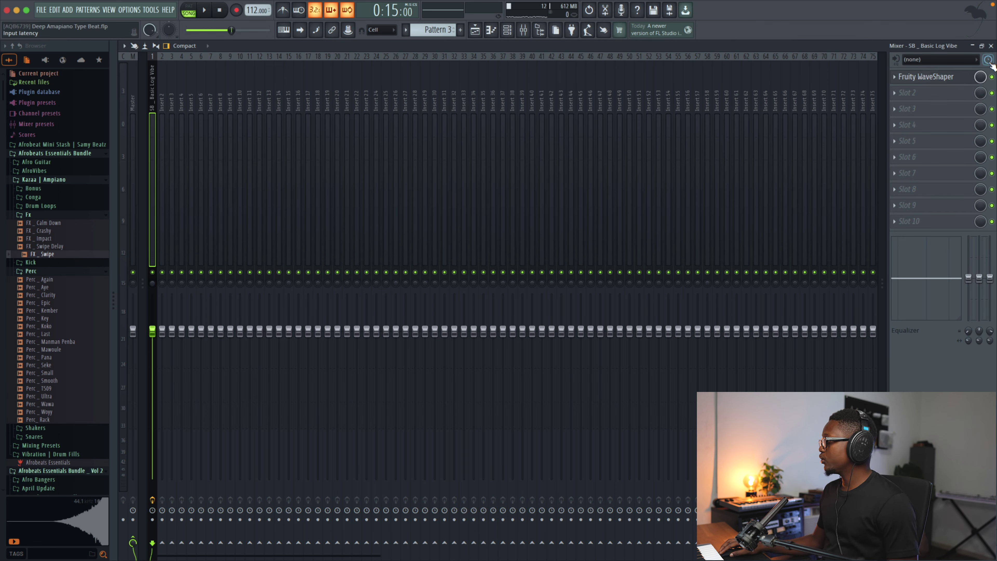
{"action": "left_click", "coordinate": [991, 77]}
{"action": "key", "text": "space"}
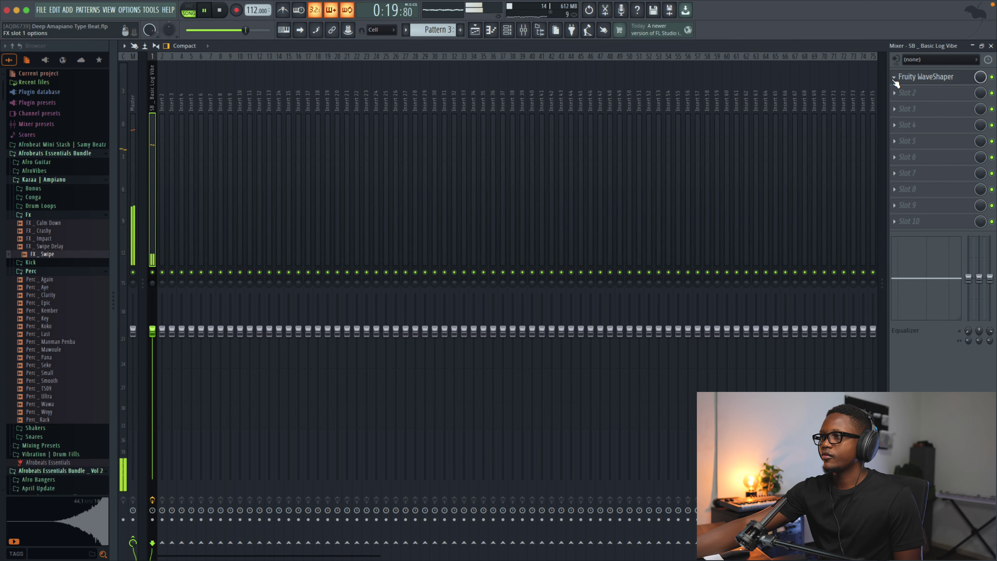
{"action": "left_click", "coordinate": [942, 77]}
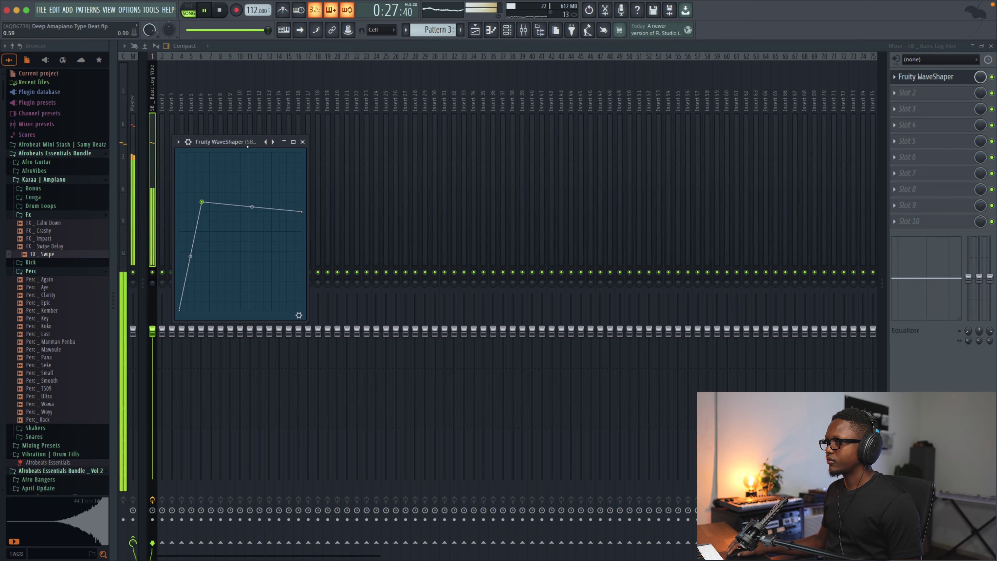
{"action": "left_click_drag", "start_coordinate": [203, 203], "coordinate": [211, 212]}
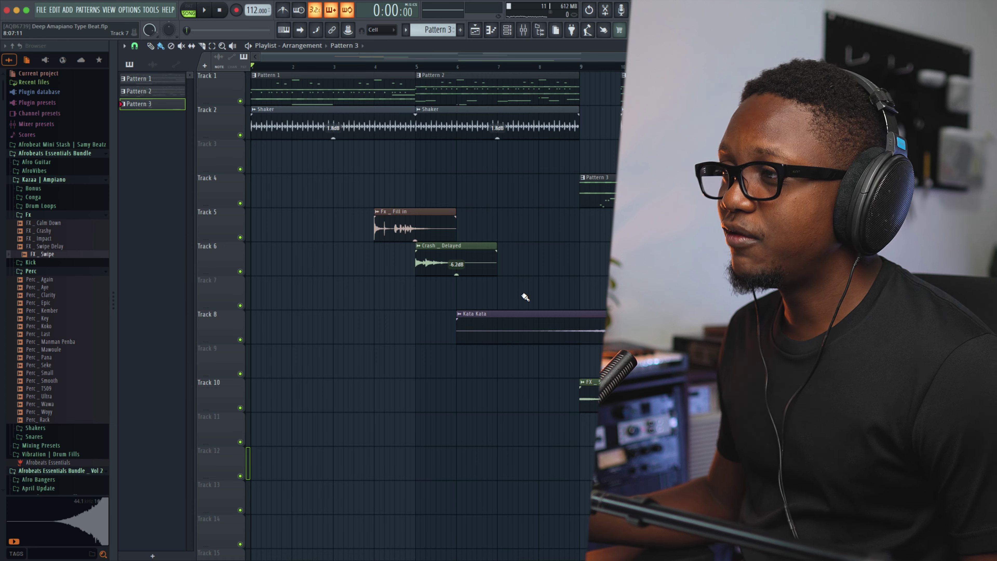
Step: Collapse the Afrobeats Essentials Bundle folder and inspect the Fx _ Fill in and Crash _ Delayed sample settings
{"action": "scroll", "coordinate": [344, 291], "scroll_direction": "right", "scroll_amount": 1}
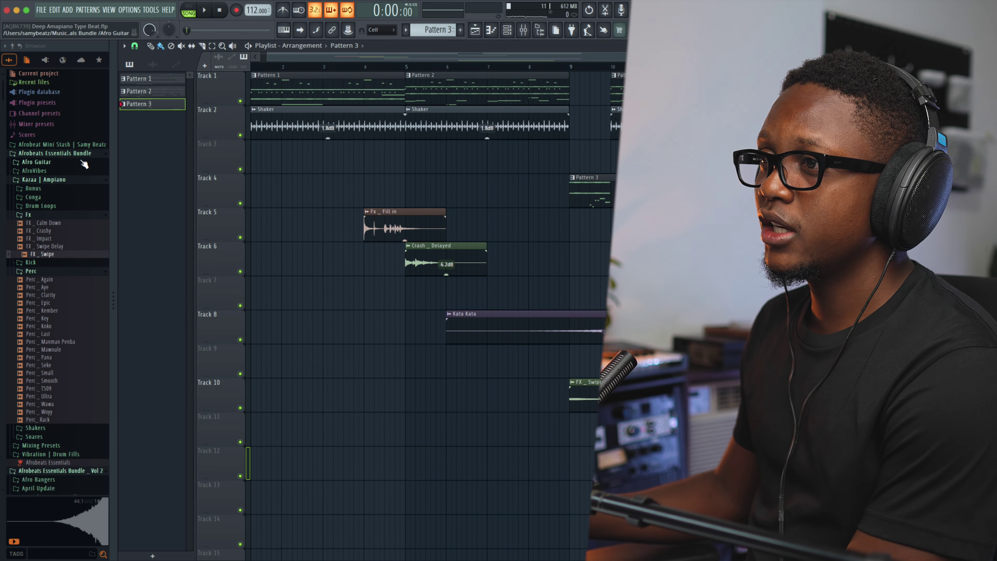
{"action": "left_click", "coordinate": [78, 153]}
{"action": "double_click", "coordinate": [395, 228]}
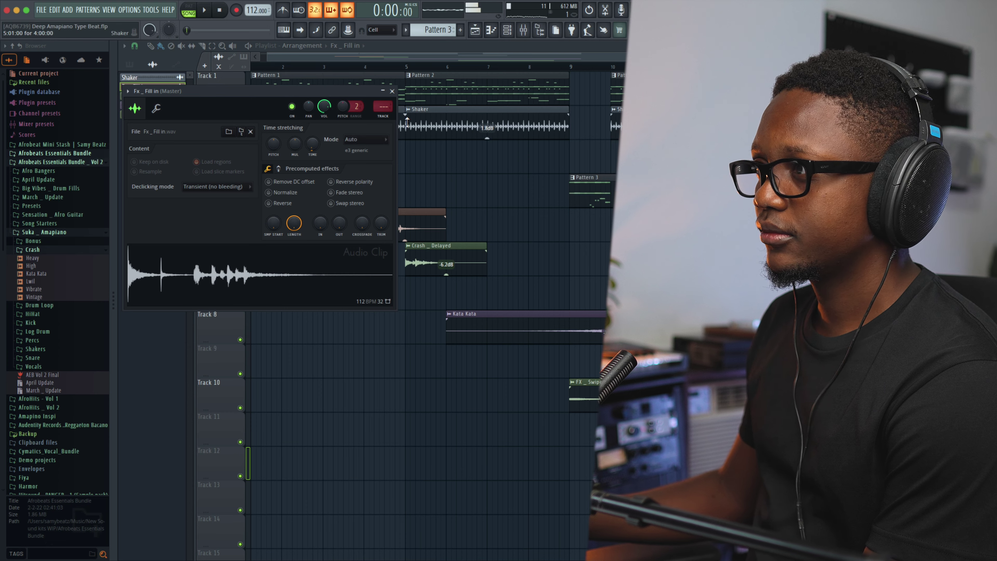
{"action": "left_click", "coordinate": [392, 92]}
{"action": "double_click", "coordinate": [445, 253]}
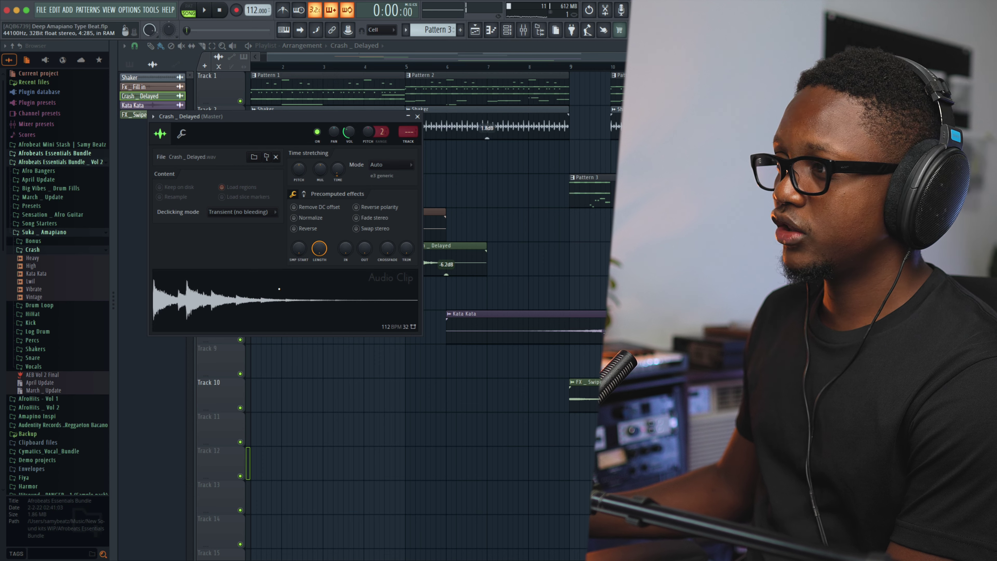
{"action": "left_click", "coordinate": [419, 117]}
{"action": "double_click", "coordinate": [432, 224]}
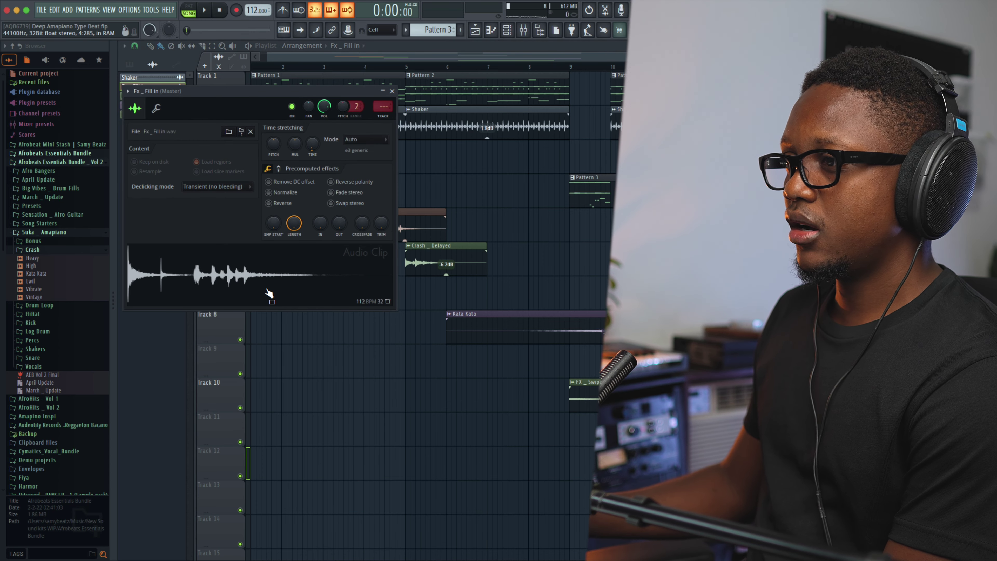
{"action": "left_click", "coordinate": [391, 90]}
{"action": "double_click", "coordinate": [432, 263]}
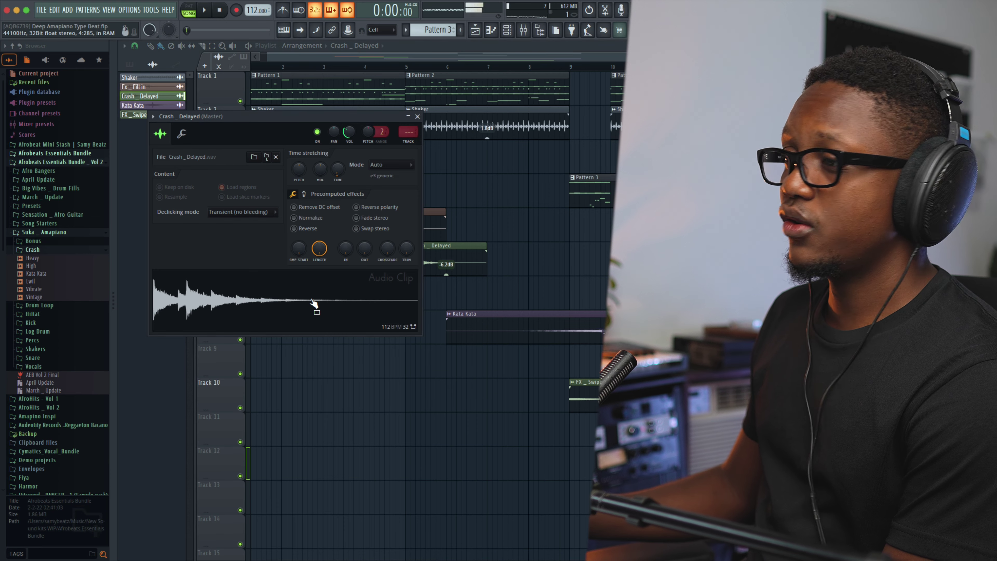
{"action": "left_click", "coordinate": [417, 117]}
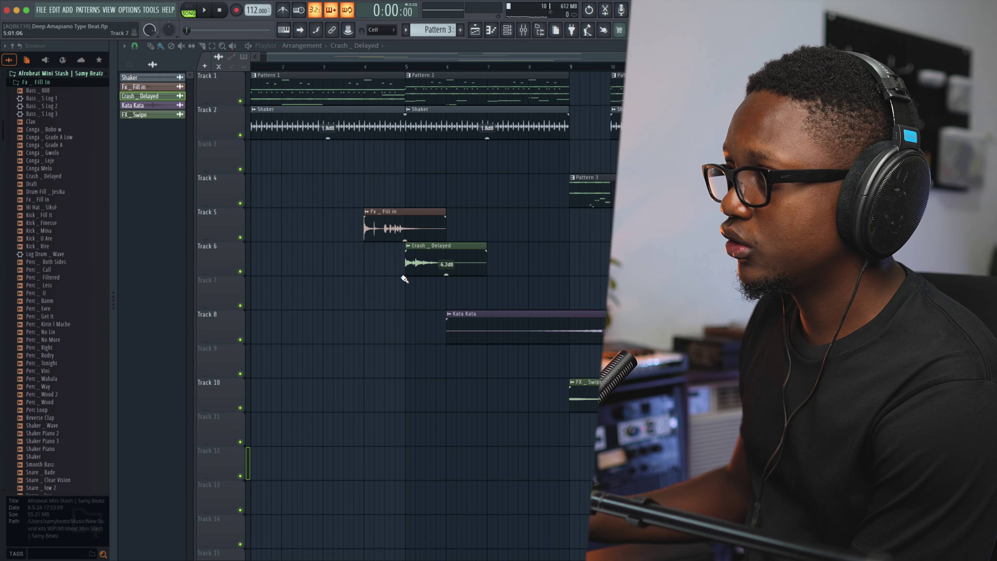
{"action": "double_click", "coordinate": [389, 232]}
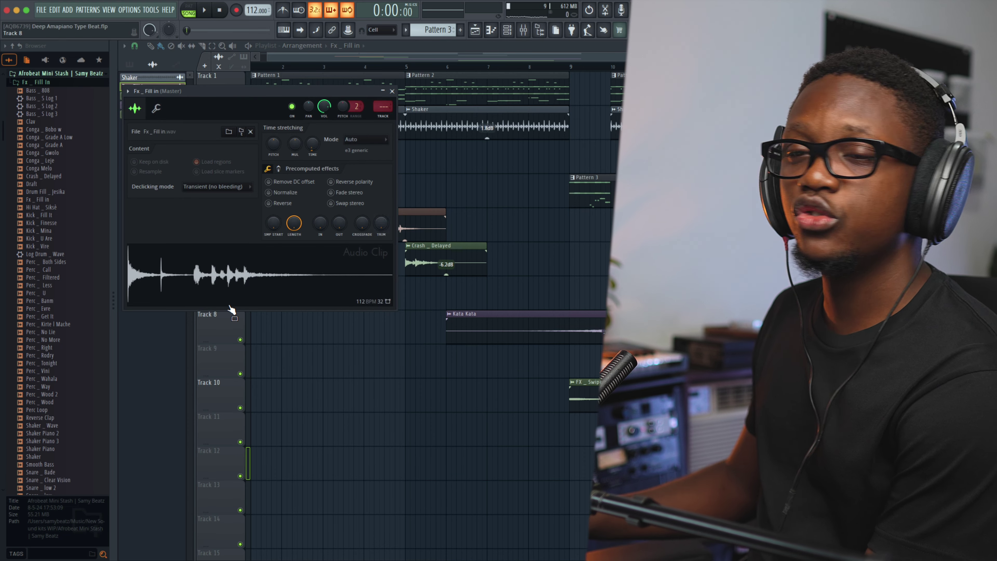
{"action": "left_click", "coordinate": [392, 92]}
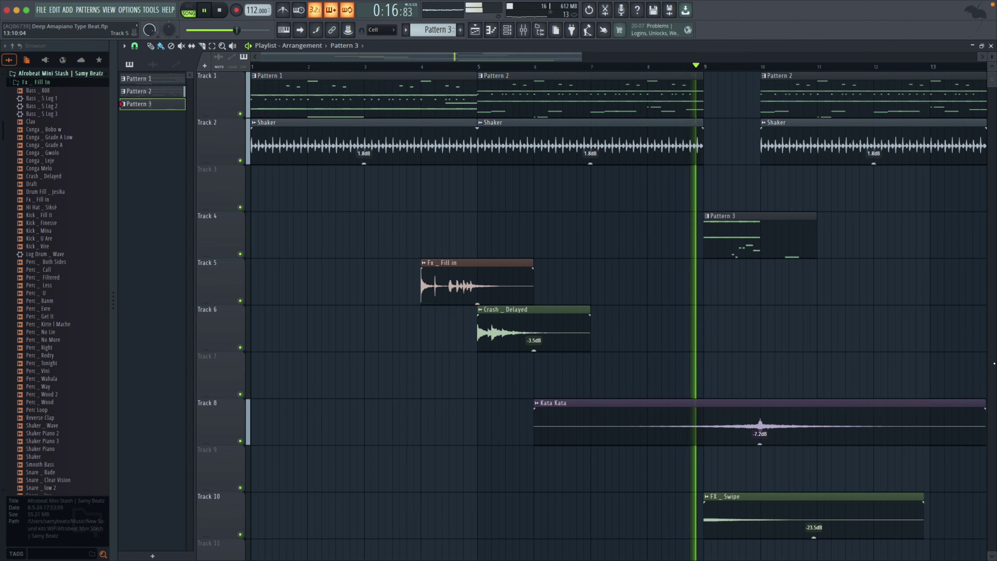
{"action": "left_click", "coordinate": [984, 404]}
{"action": "scroll", "coordinate": [942, 392], "scroll_direction": "right", "scroll_amount": 2}
{"action": "scroll", "coordinate": [864, 385], "scroll_direction": "left", "scroll_amount": 2}
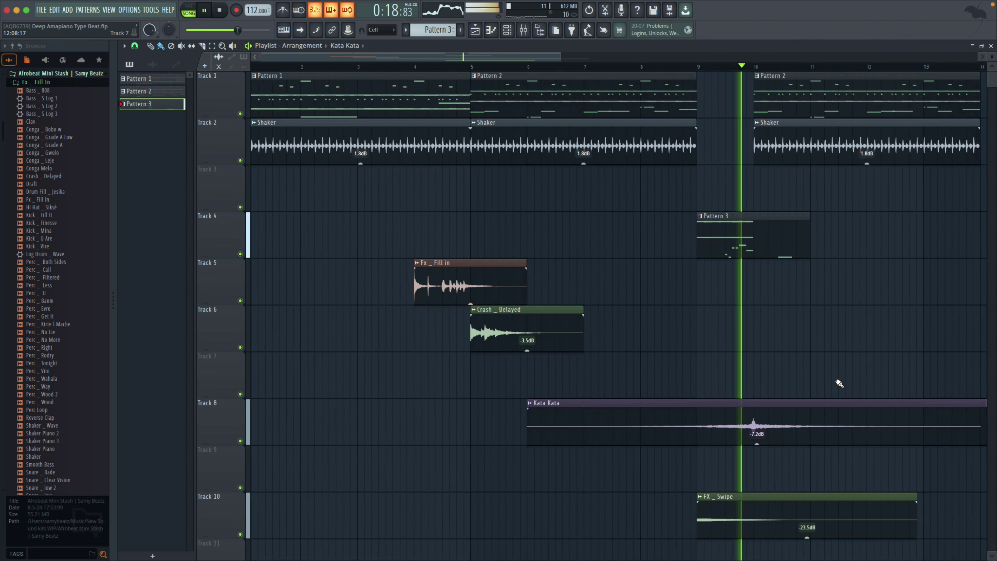